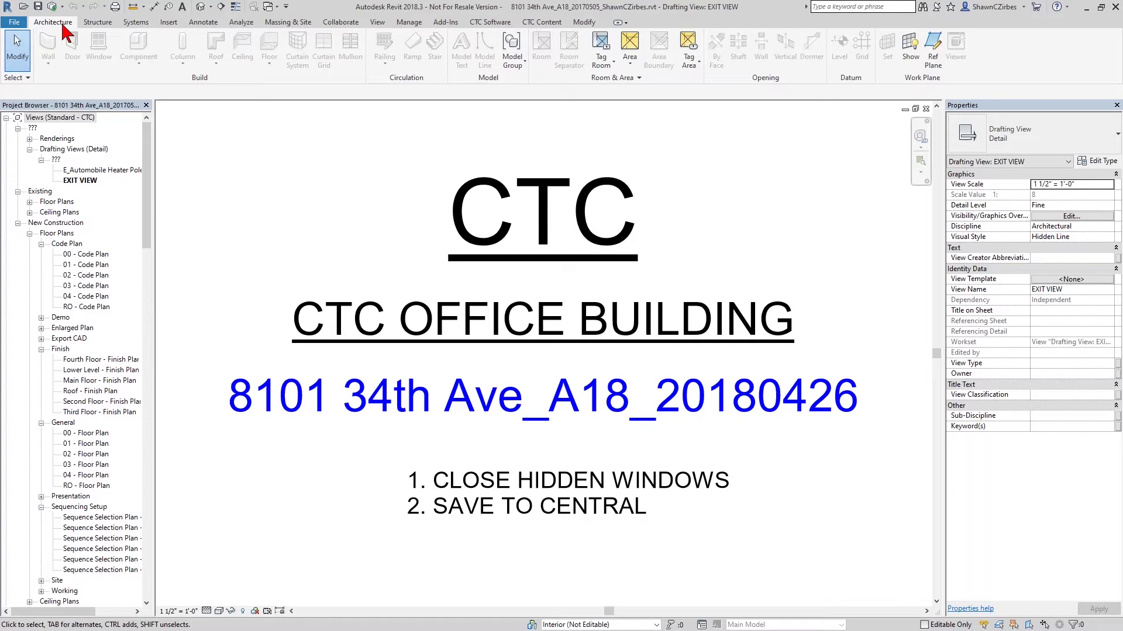
# - Detach the CTC BIM Manager Suite tool group from the CTC Software tools and float it over the drawing area
pyautogui.click(485, 24)
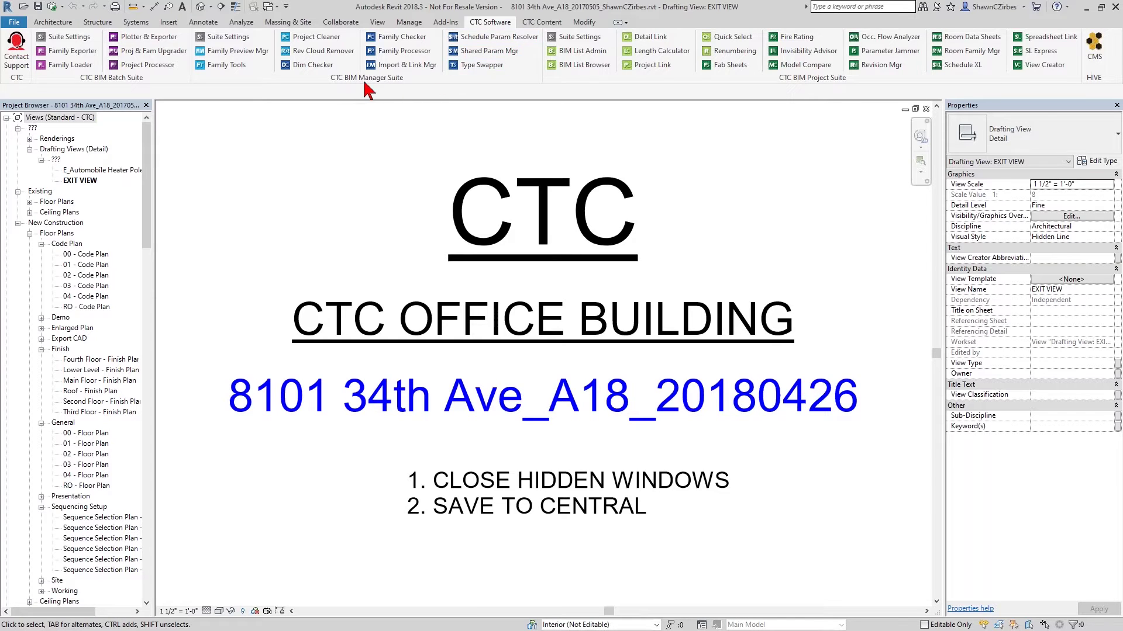
pyautogui.moveTo(365, 83); pyautogui.dragTo(343, 165)
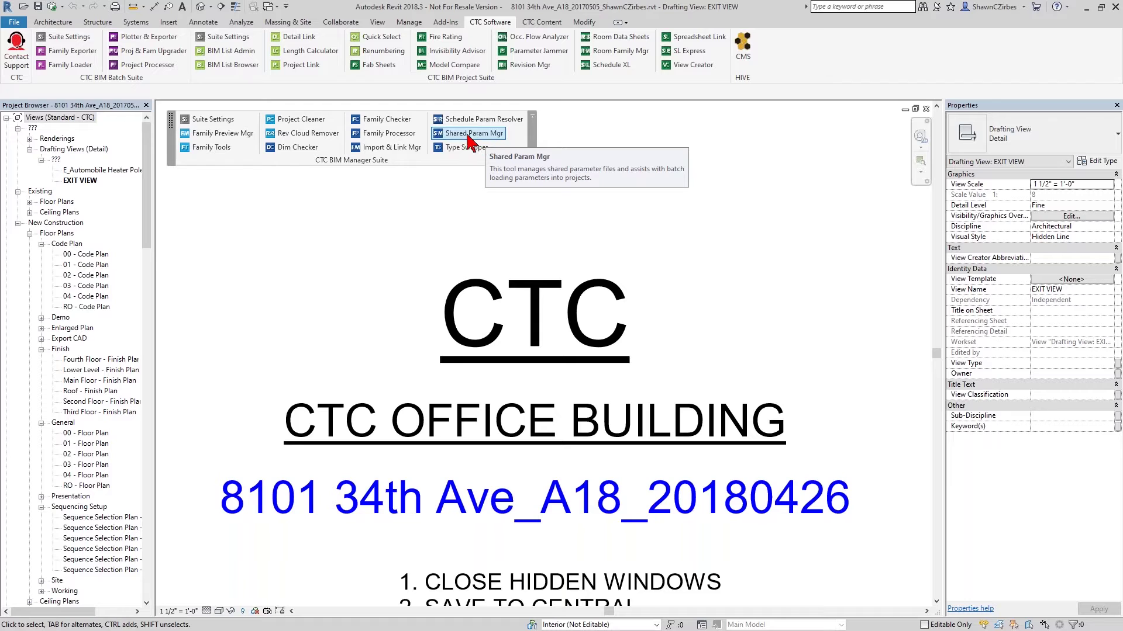
# - Inspect the ASTM parameter's properties in Revit's own shared parameter editor, and leave the editor without changes
pyautogui.click(409, 23)
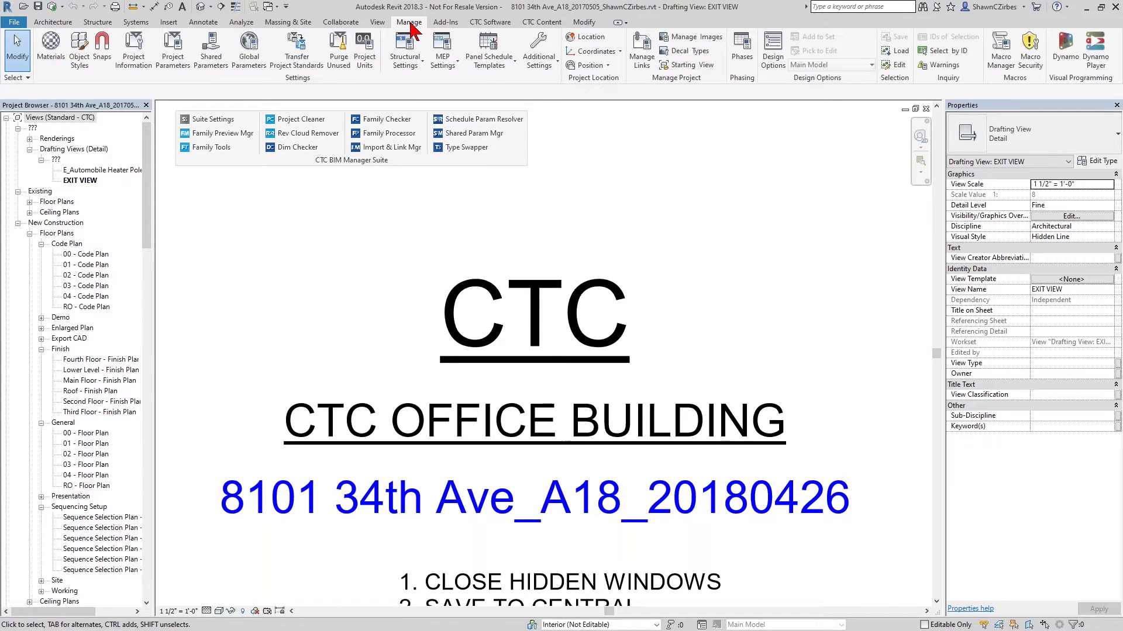
pyautogui.click(207, 61)
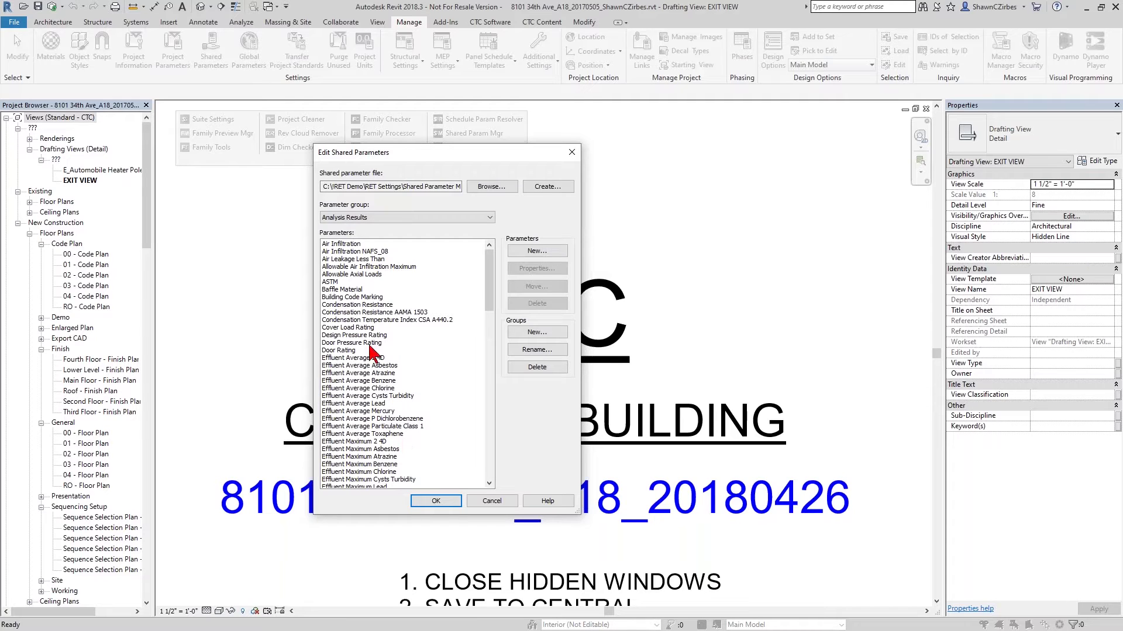
pyautogui.click(345, 282)
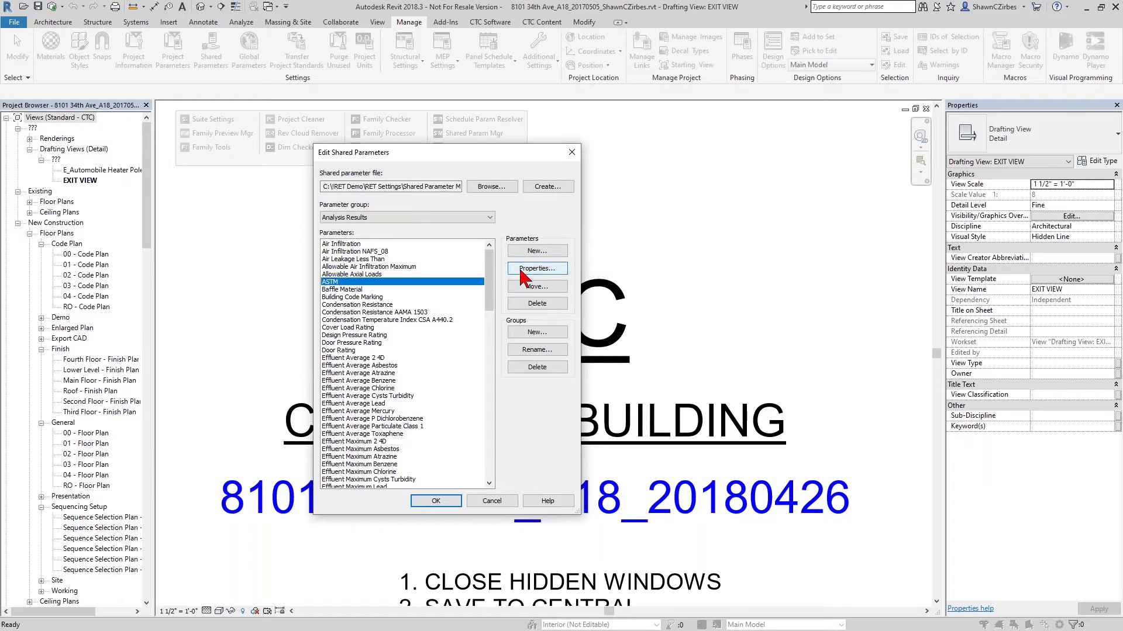
pyautogui.click(550, 271)
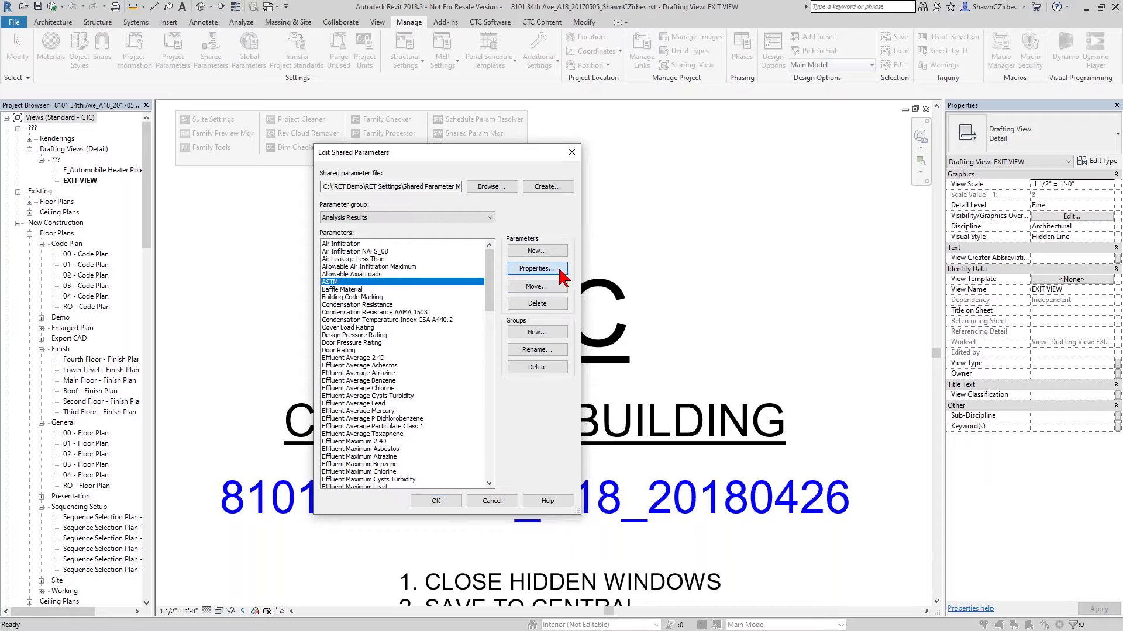
pyautogui.click(705, 330)
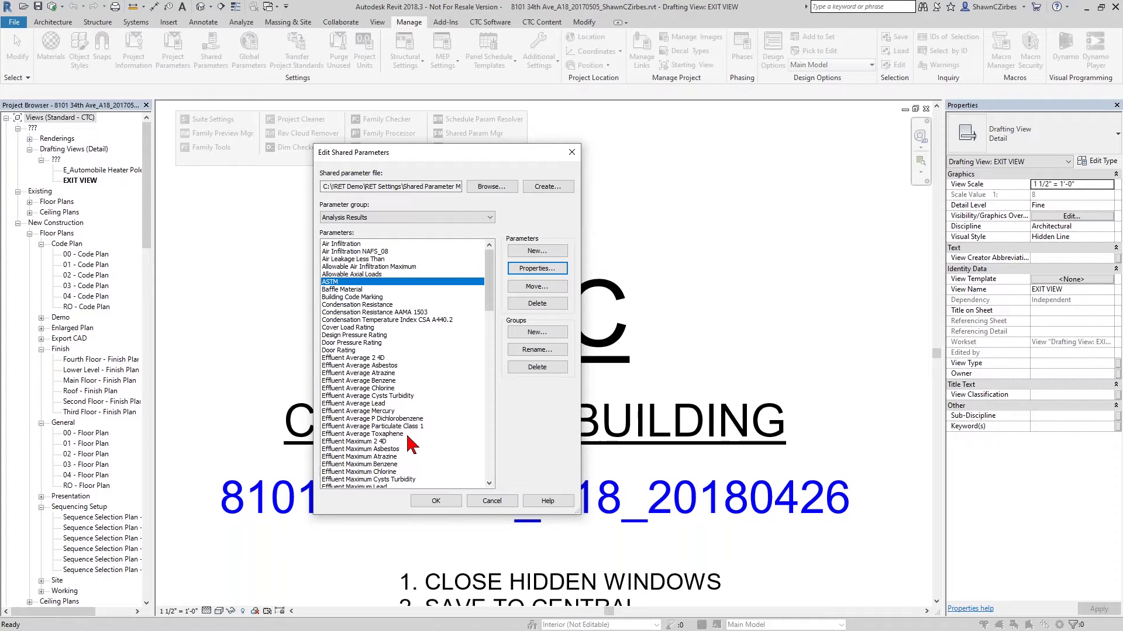
pyautogui.click(501, 503)
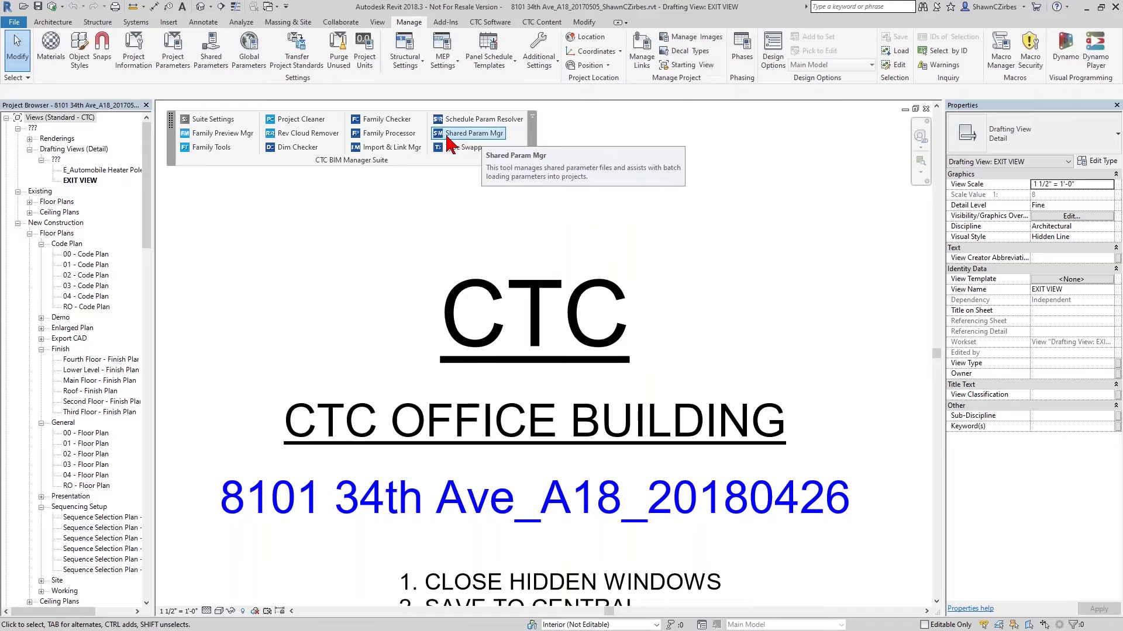
# - Open the Shared Parameter Manager and look over its options for exporting shared parameters
pyautogui.click(488, 139)
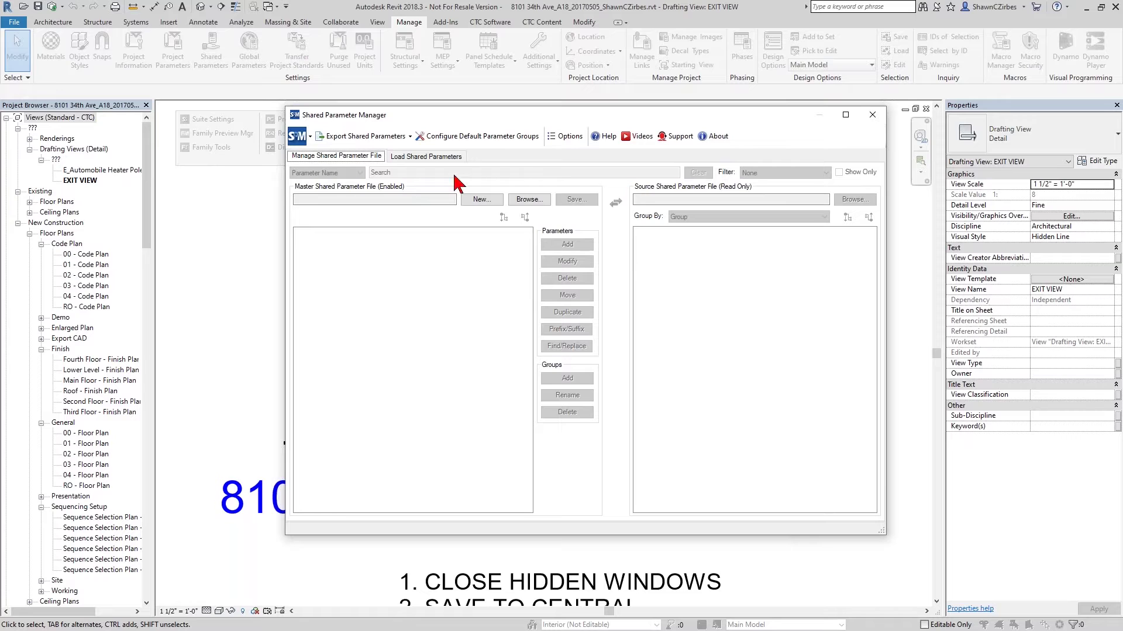
pyautogui.moveTo(729, 122); pyautogui.dragTo(684, 116)
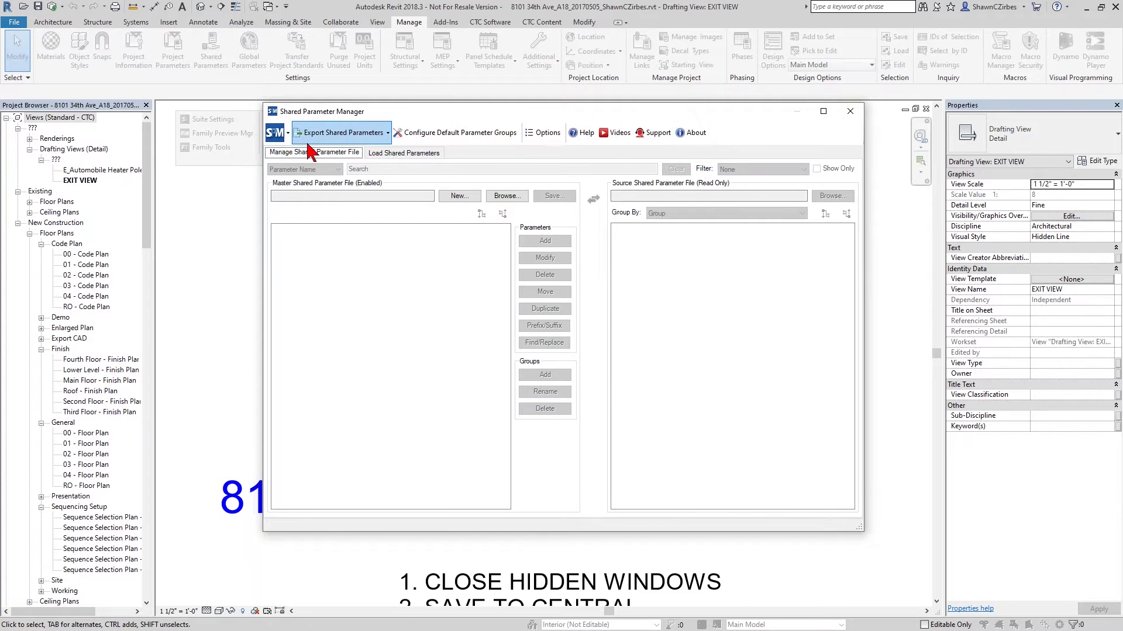
pyautogui.click(388, 133)
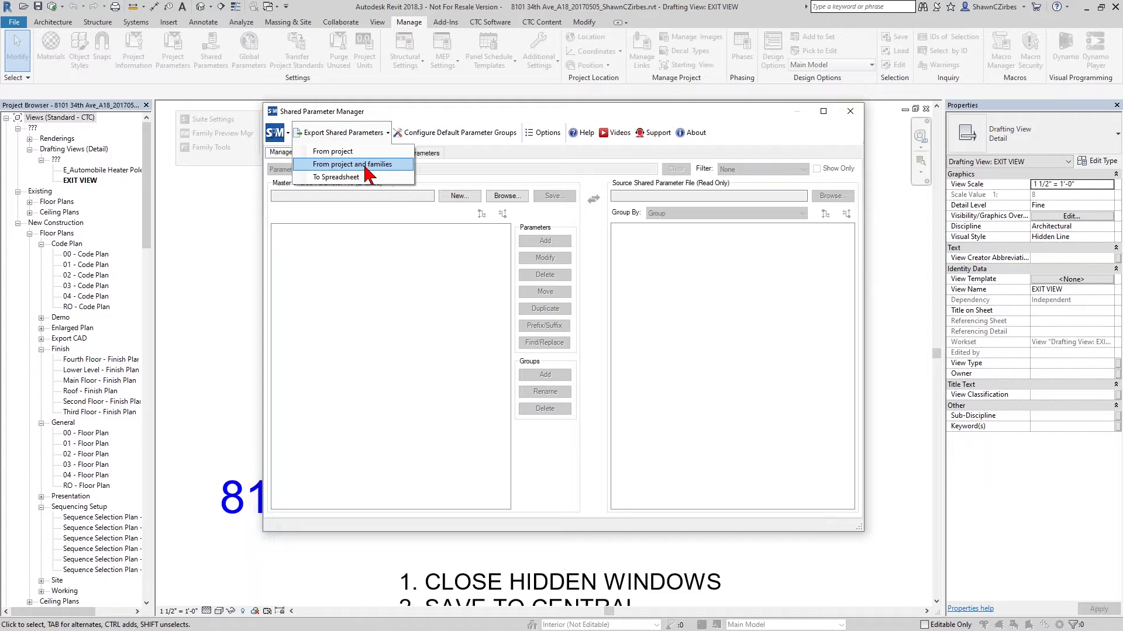
pyautogui.click(381, 293)
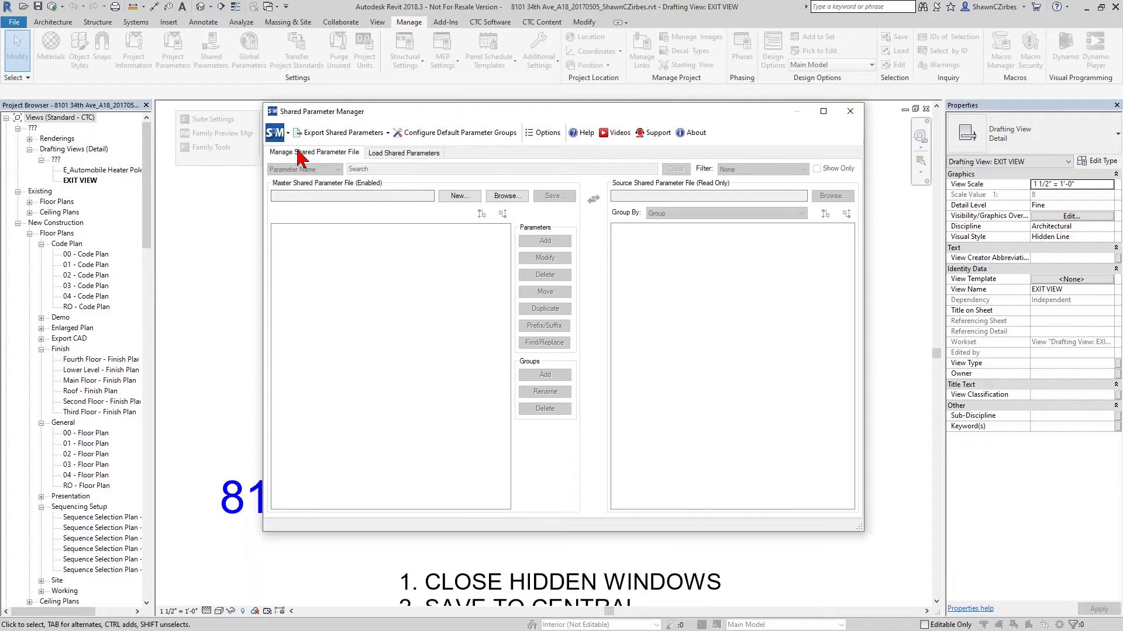
# - Look at the manager's page for loading shared parameters, and return to managing the shared parameter file
pyautogui.click(402, 154)
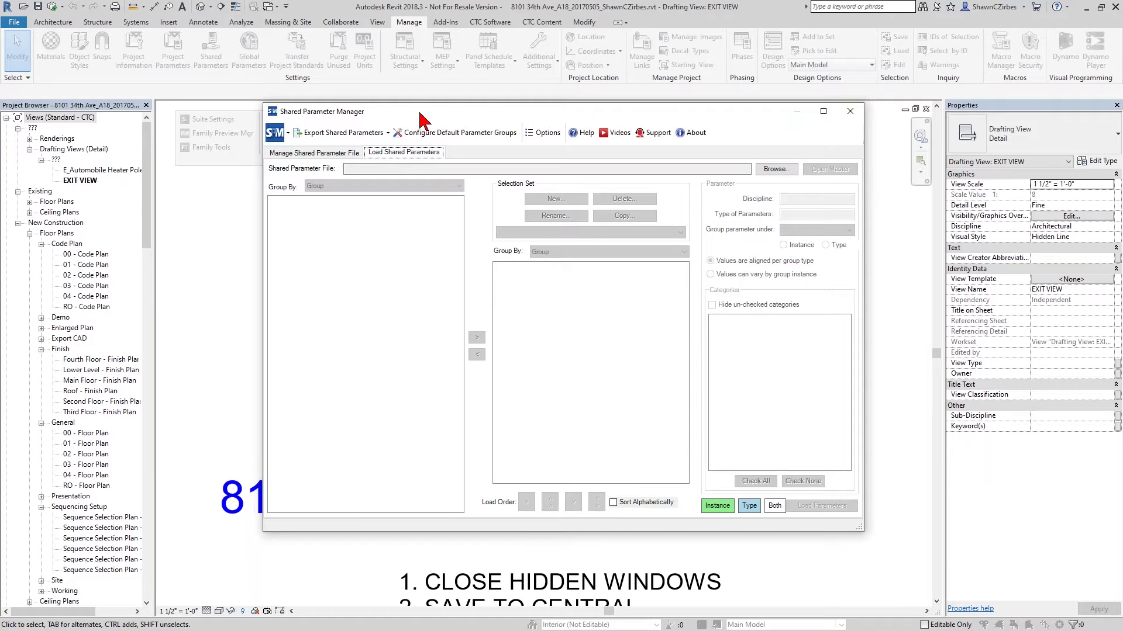
pyautogui.moveTo(420, 120); pyautogui.dragTo(417, 198)
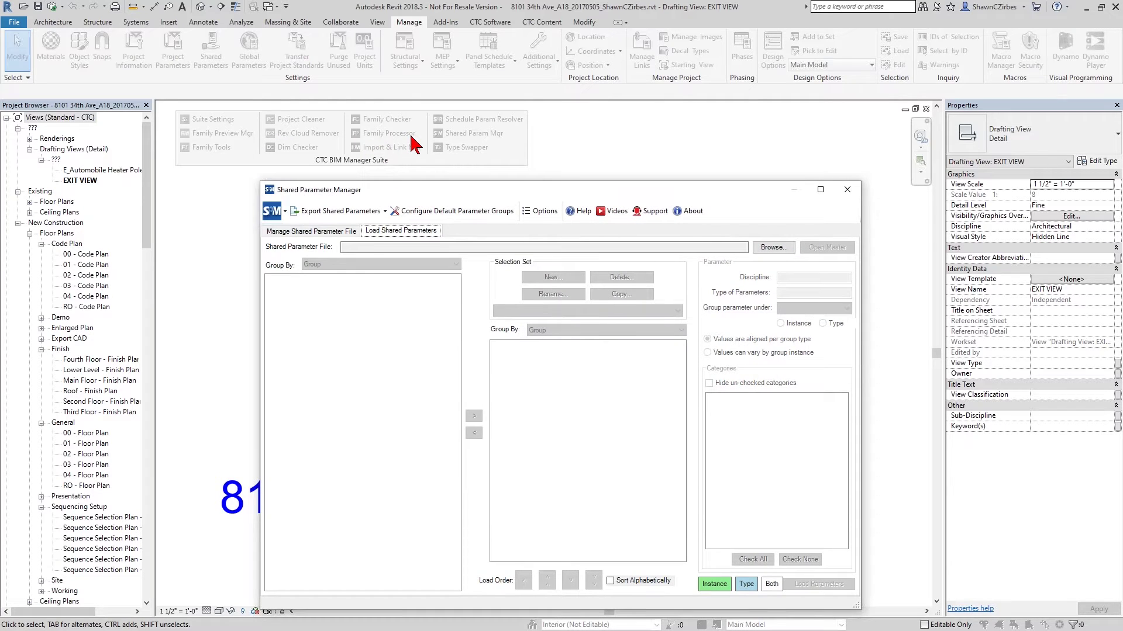
pyautogui.moveTo(441, 189); pyautogui.dragTo(446, 111)
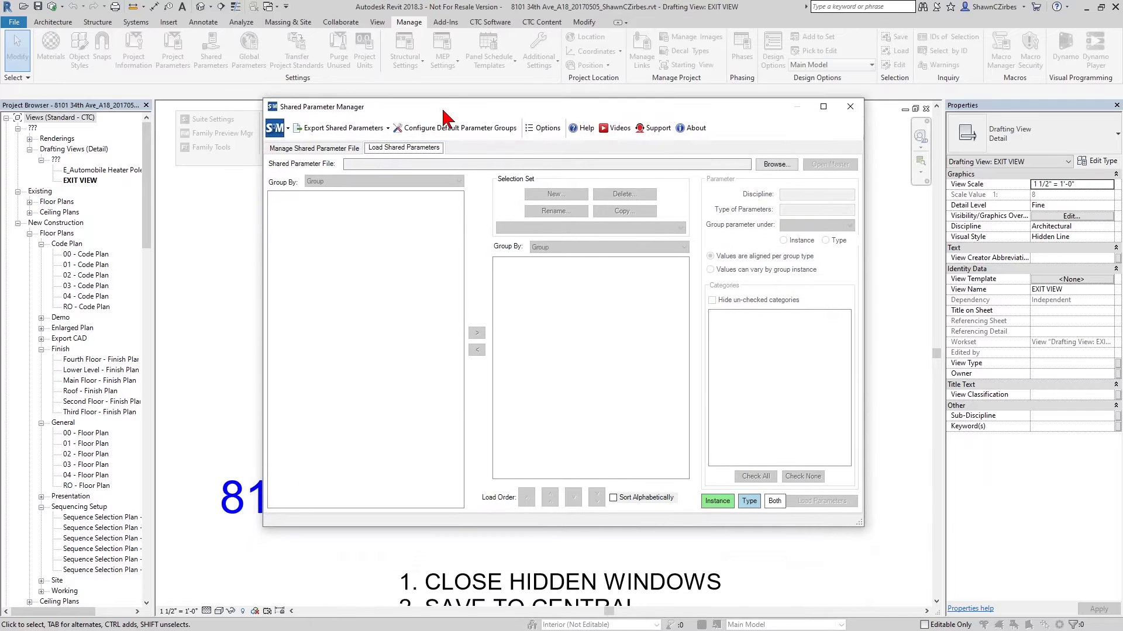
pyautogui.click(319, 150)
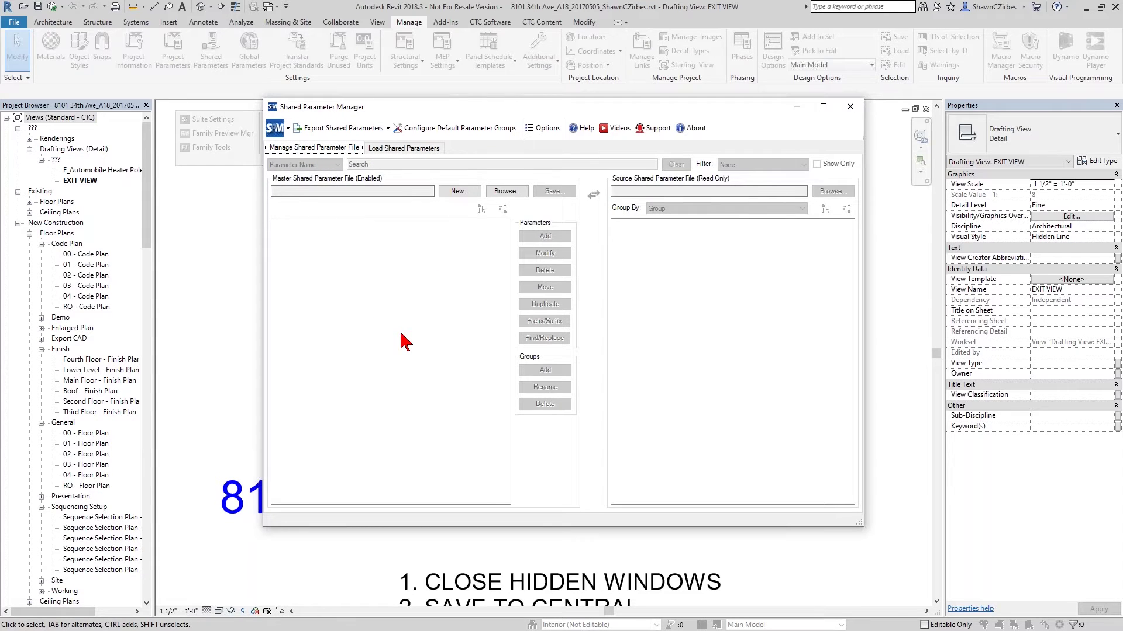
pyautogui.moveTo(375, 109); pyautogui.dragTo(373, 113)
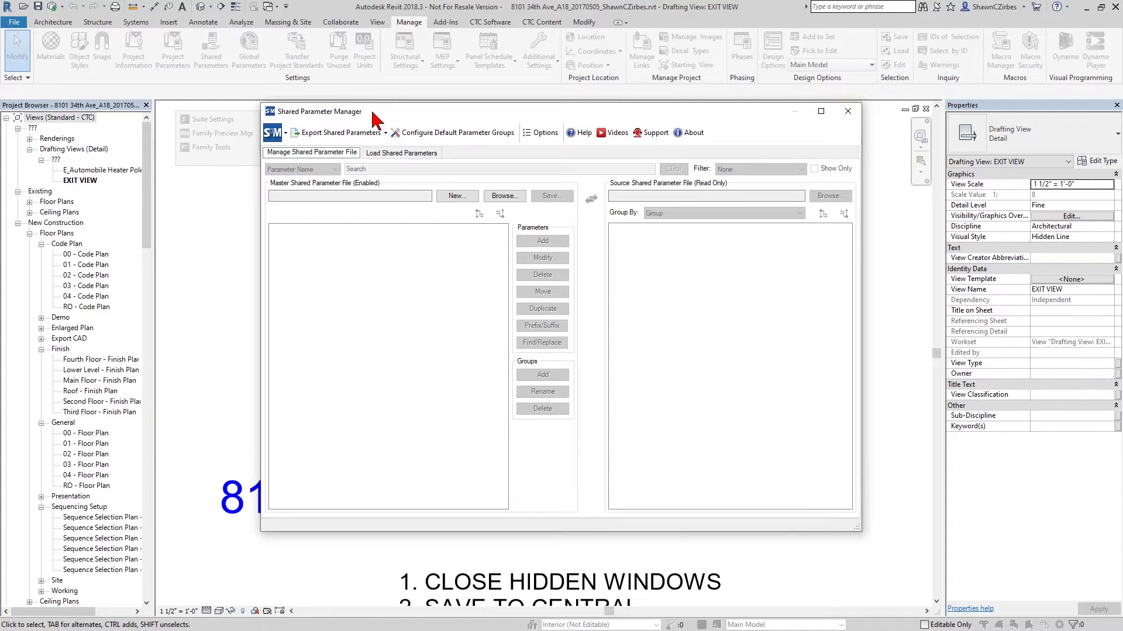
# - Create a new master shared parameter file named "Webinar Shared Parameters" and open the entry of new group names
pyautogui.click(454, 199)
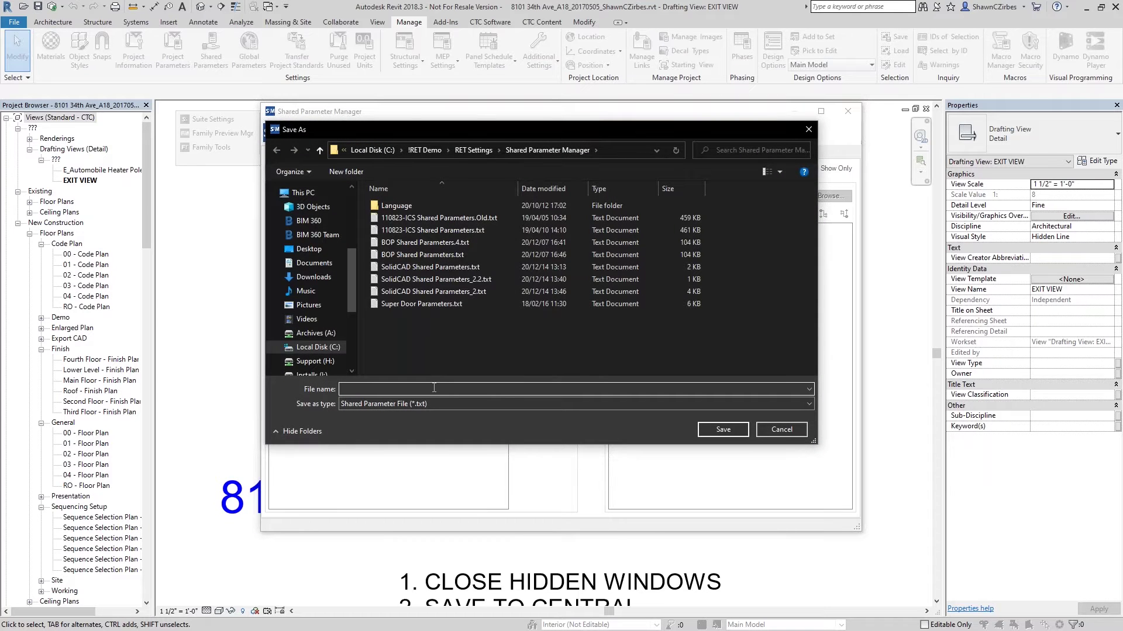
pyautogui.write('Webinar Shared Parameters')
pyautogui.moveTo(440, 389); pyautogui.dragTo(331, 394)
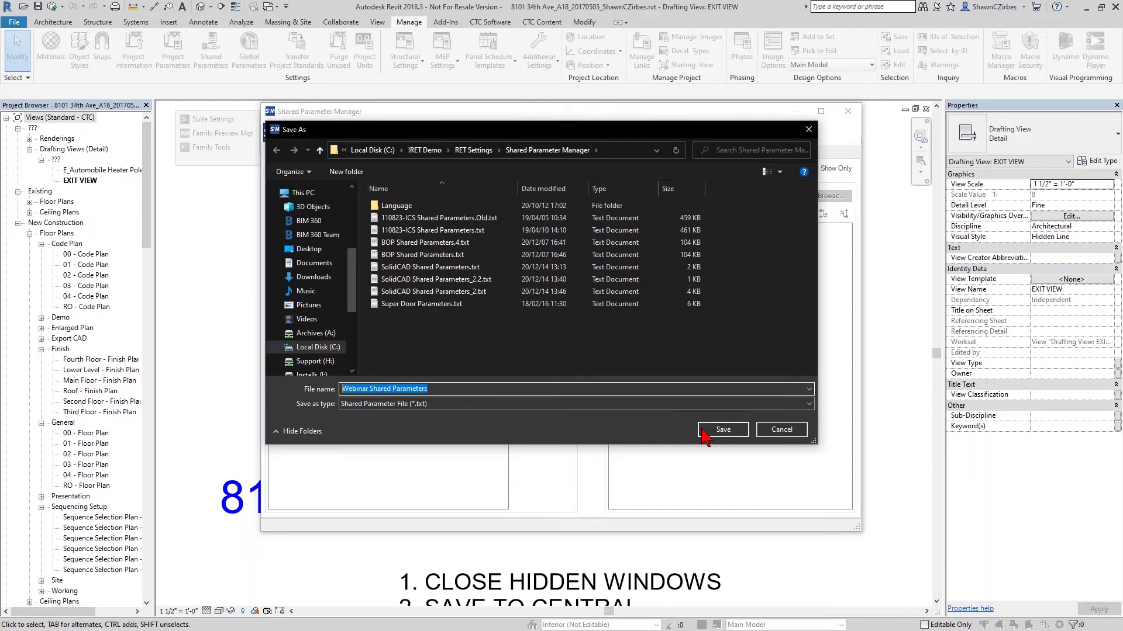
pyautogui.click(723, 430)
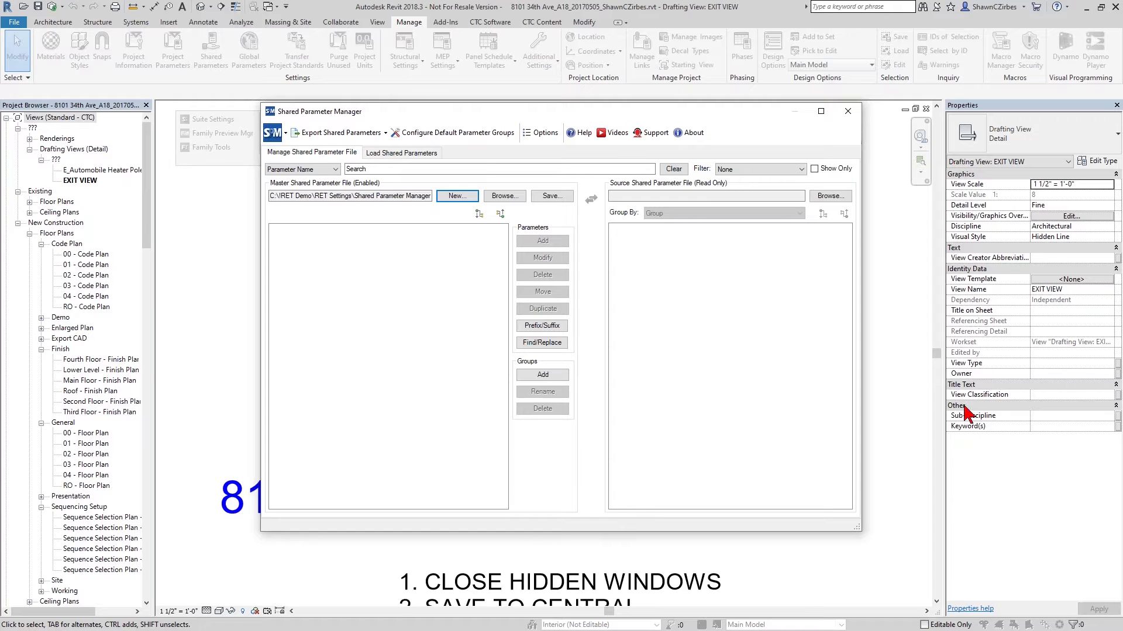
pyautogui.click(554, 377)
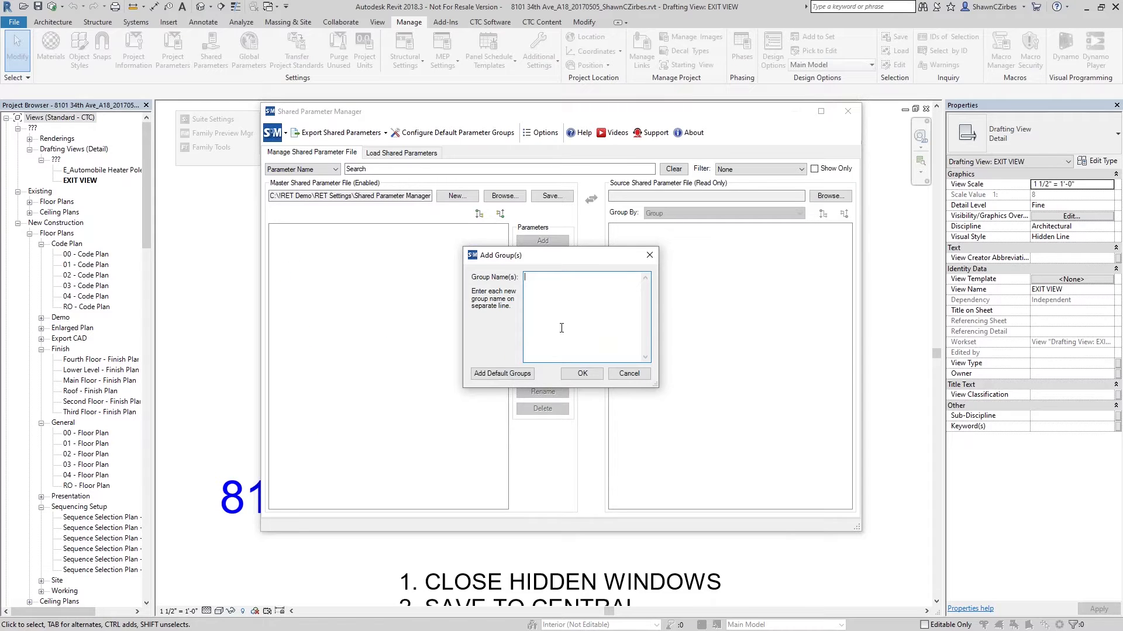
pyautogui.write('G')
pyautogui.write('raphics ')
pyautogui.write('Identity Data')
pyautogui.moveTo(572, 287); pyautogui.dragTo(523, 276)
pyautogui.press('BackSpace')
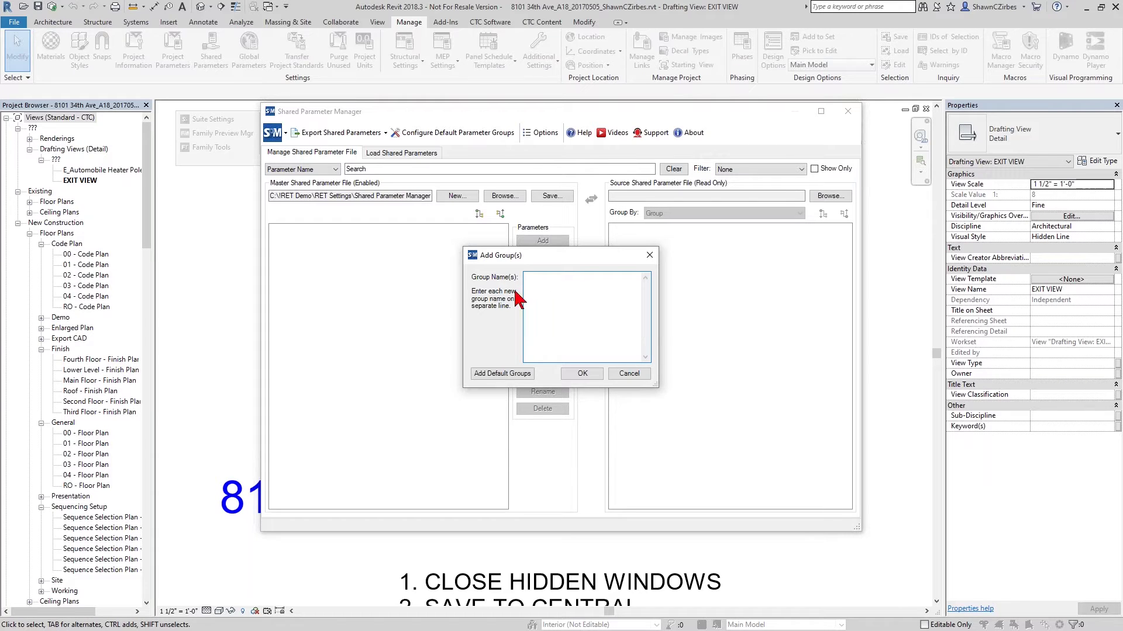
# - Add the full set of default parameter groups to the master file and look through the resulting group list
pyautogui.click(502, 377)
pyautogui.scroll(-6, 560, 319)
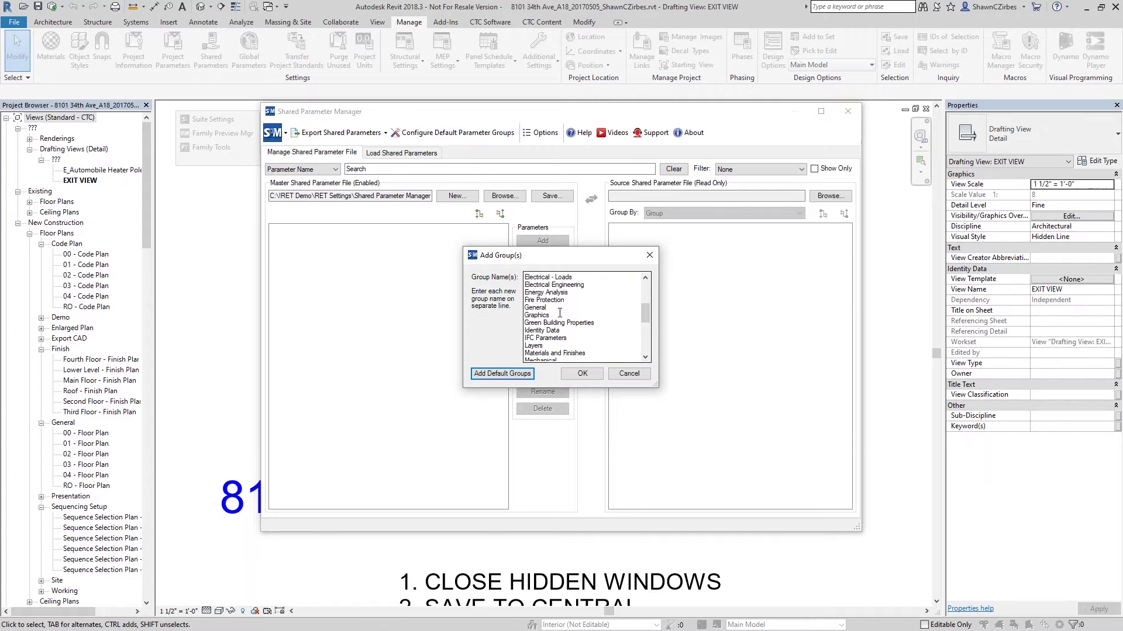
pyautogui.scroll(-1, 560, 320)
pyautogui.scroll(4, 560, 325)
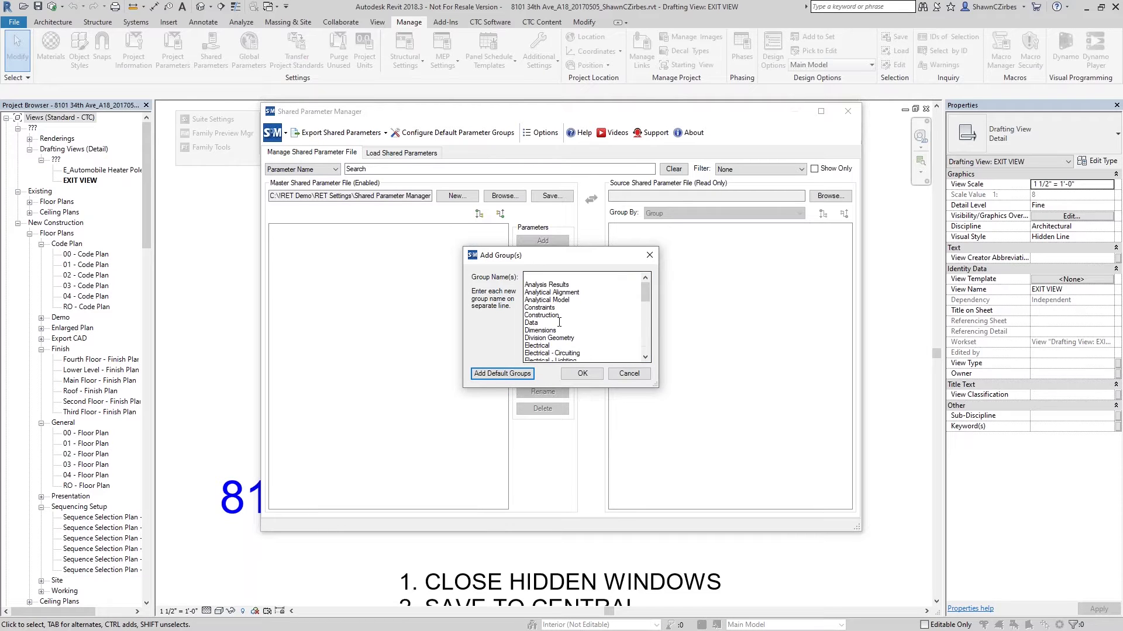
pyautogui.click(583, 373)
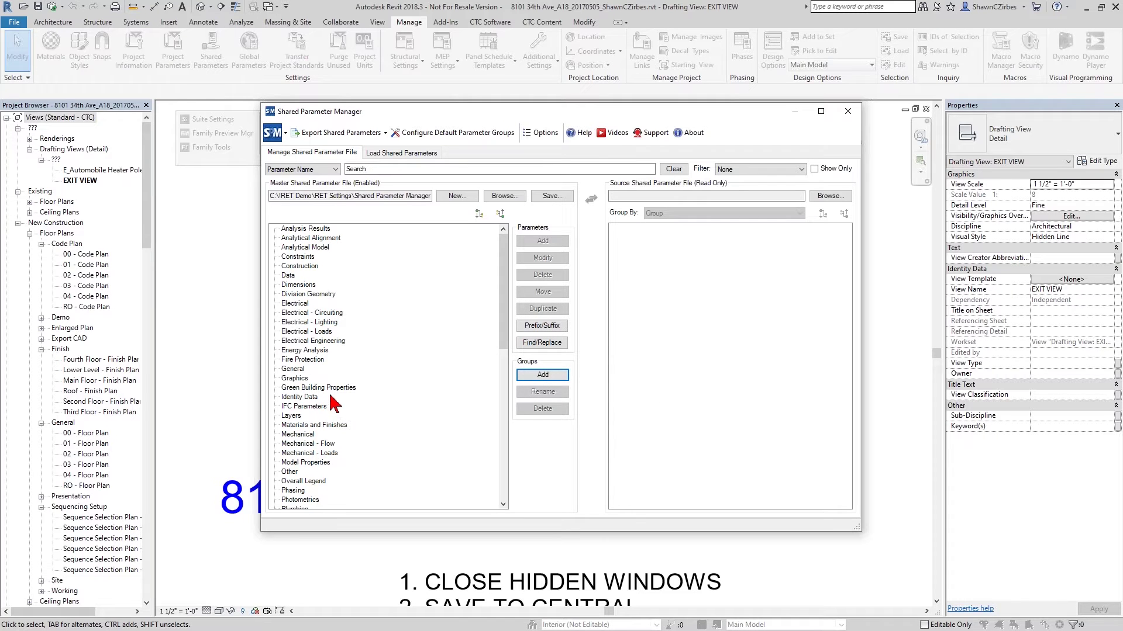
pyautogui.scroll(-5, 383, 328)
pyautogui.scroll(5, 383, 345)
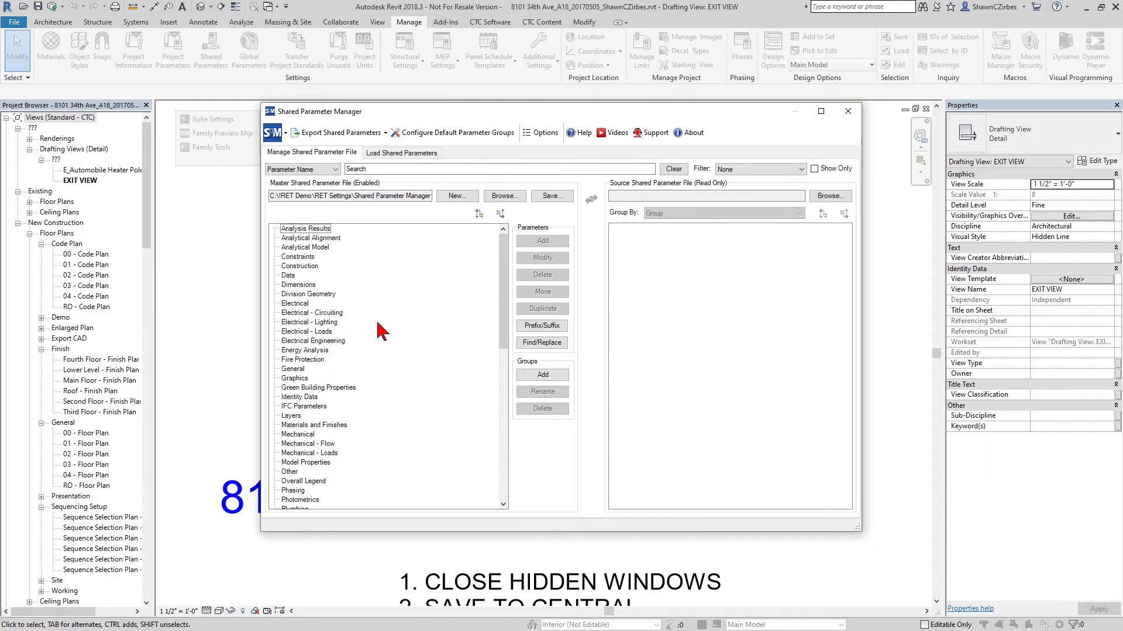
# - Batch-create the Length-type parameters Height, Length, Width, Thicnkess and Depth in the Dimensions group, discipline Common
pyautogui.click(312, 285)
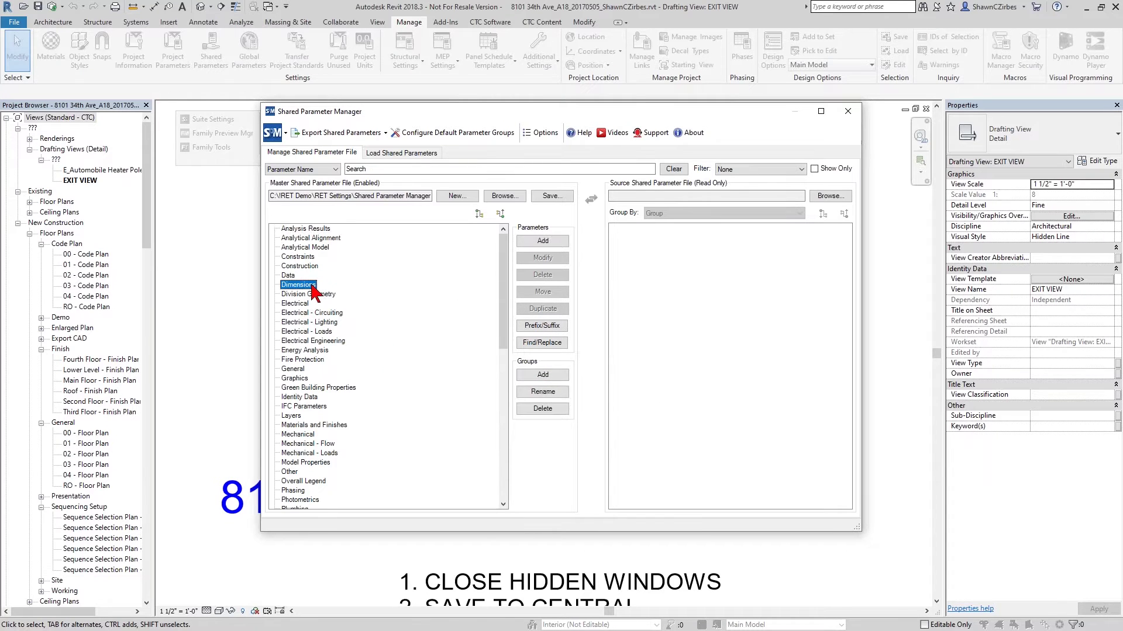
pyautogui.click(544, 242)
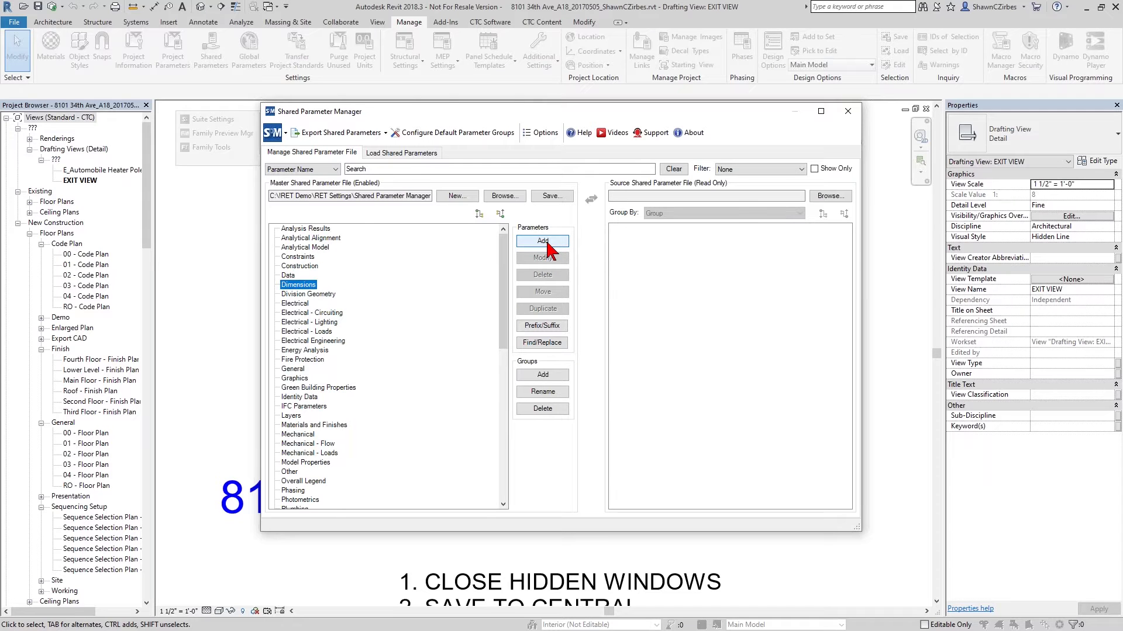
pyautogui.moveTo(522, 218); pyautogui.dragTo(621, 205)
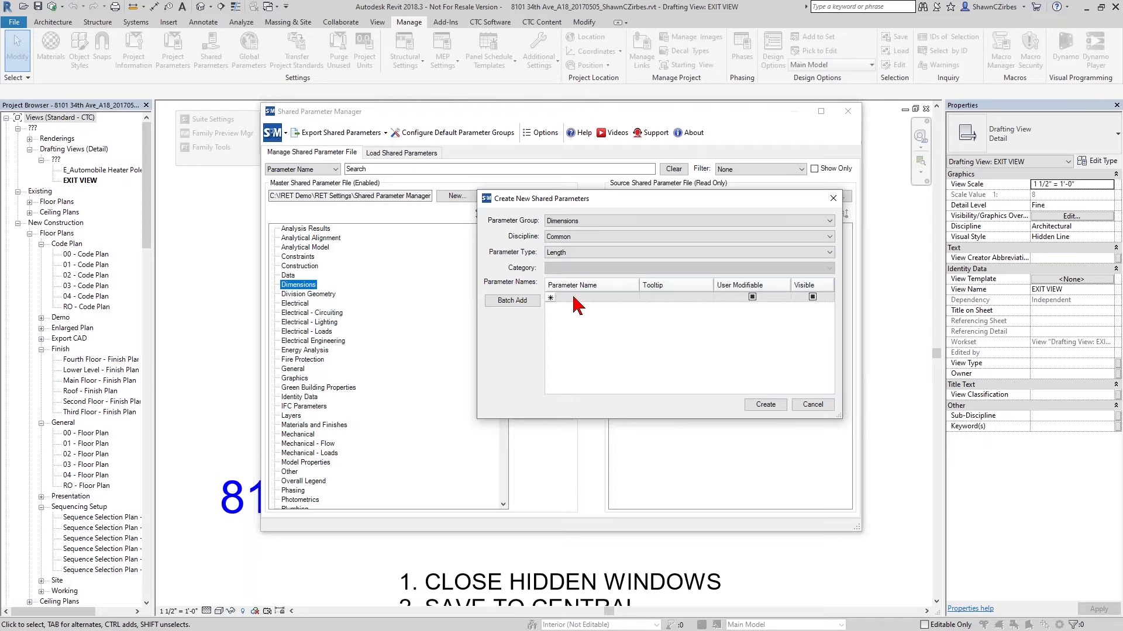
pyautogui.click(511, 300)
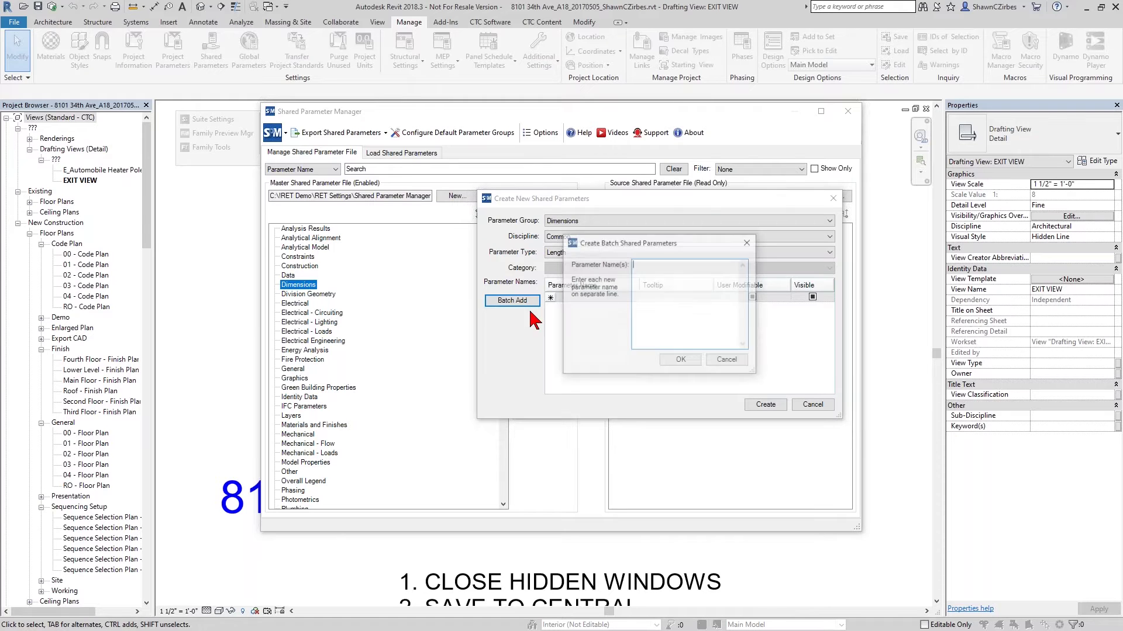
pyautogui.write('Height')
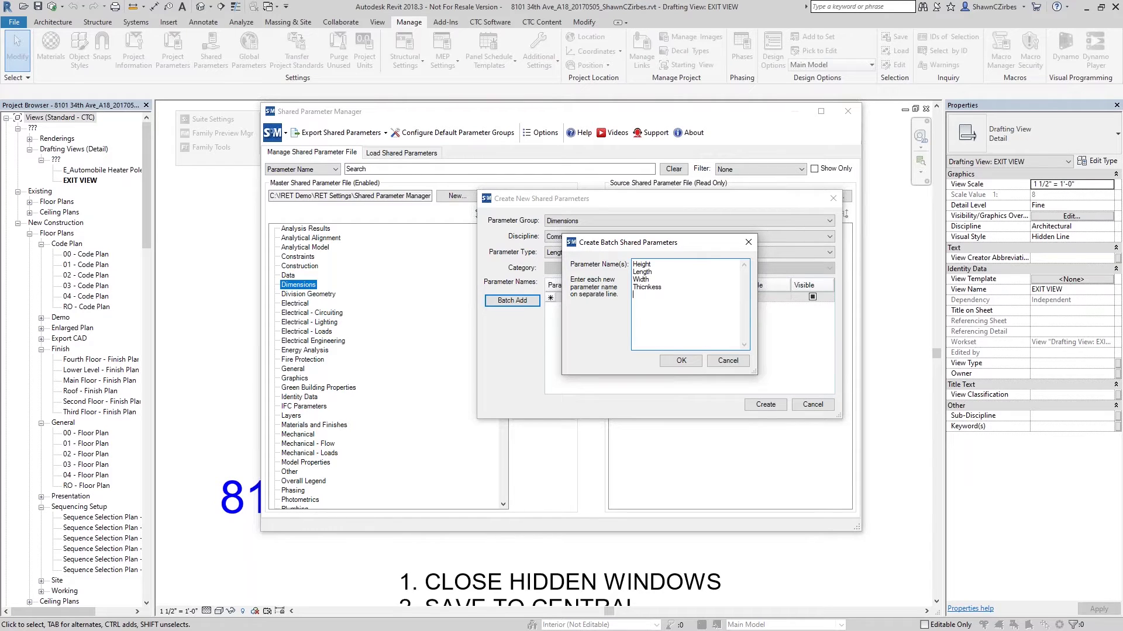
pyautogui.click(683, 361)
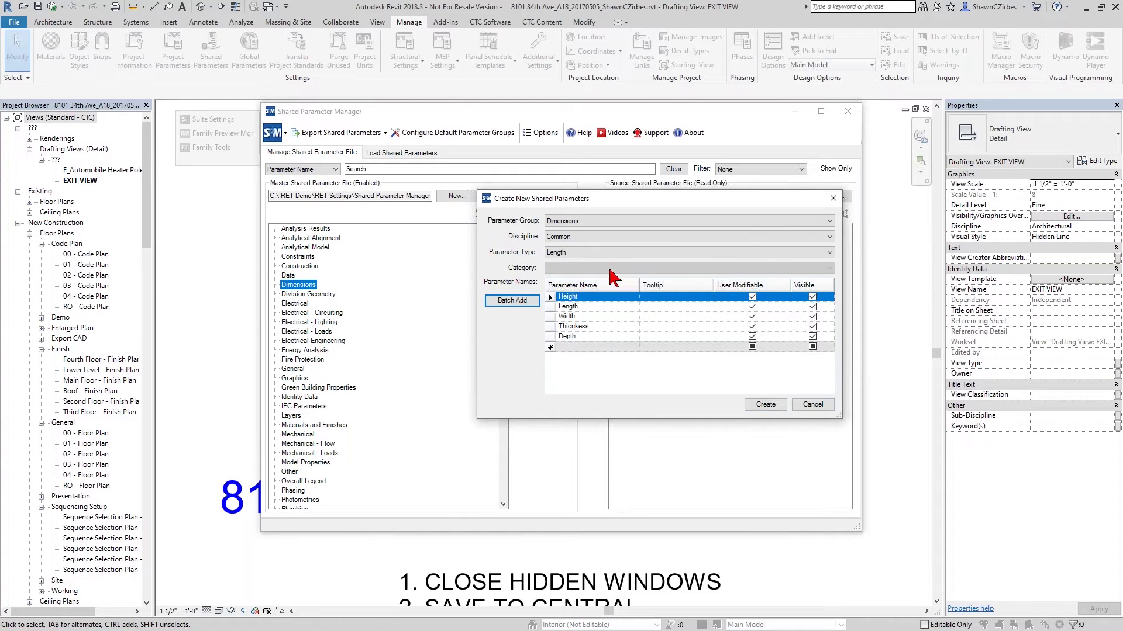
pyautogui.click(763, 405)
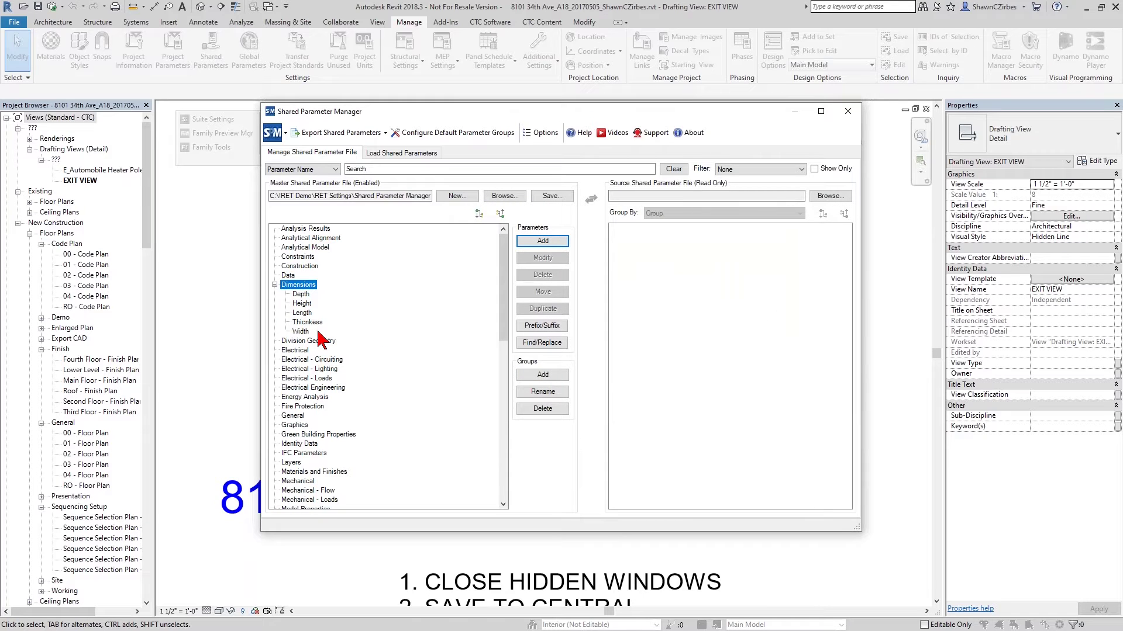
# - Correct the name of the misspelled Thicnkess parameter to Thickness, keeping its other settings, and accept the change of its GUID
pyautogui.click(305, 322)
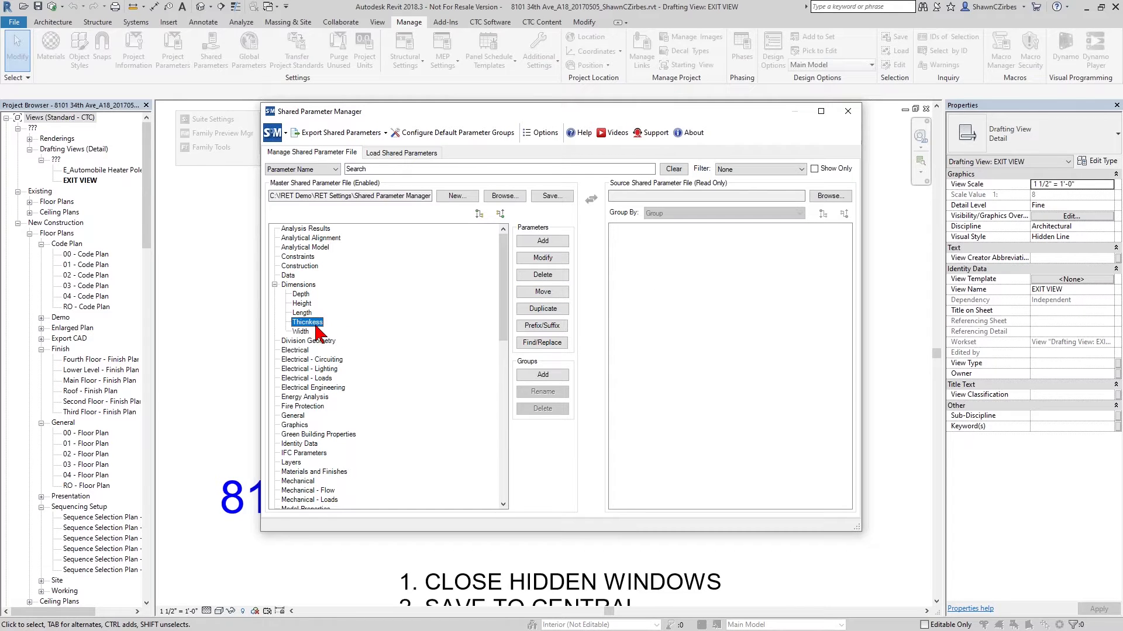
pyautogui.doubleClick(310, 322)
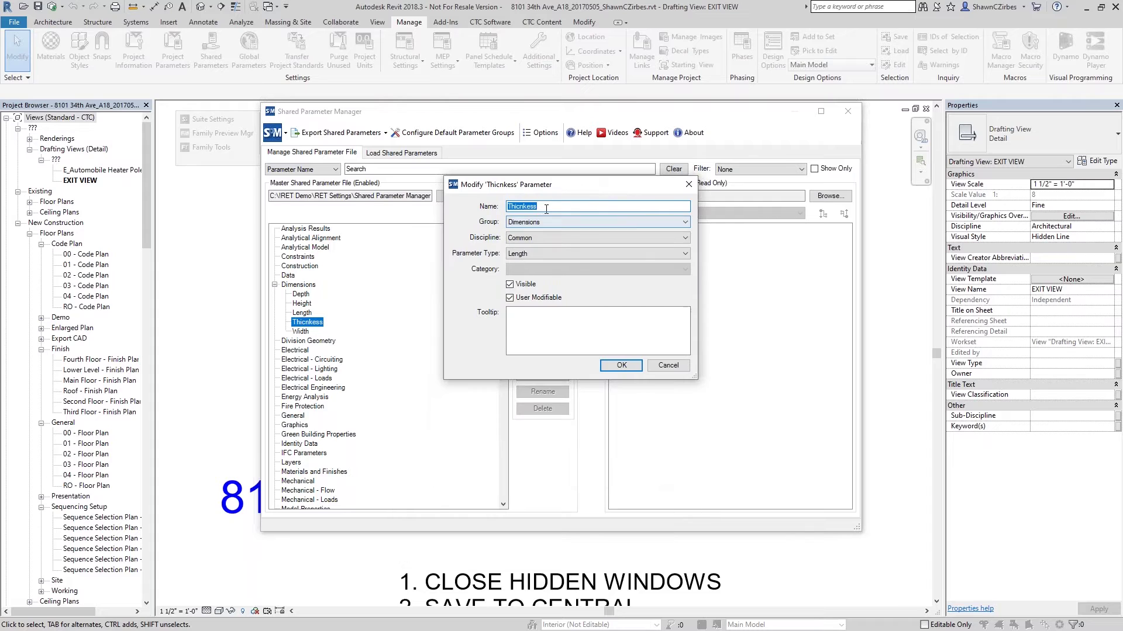
pyautogui.write('Thi')
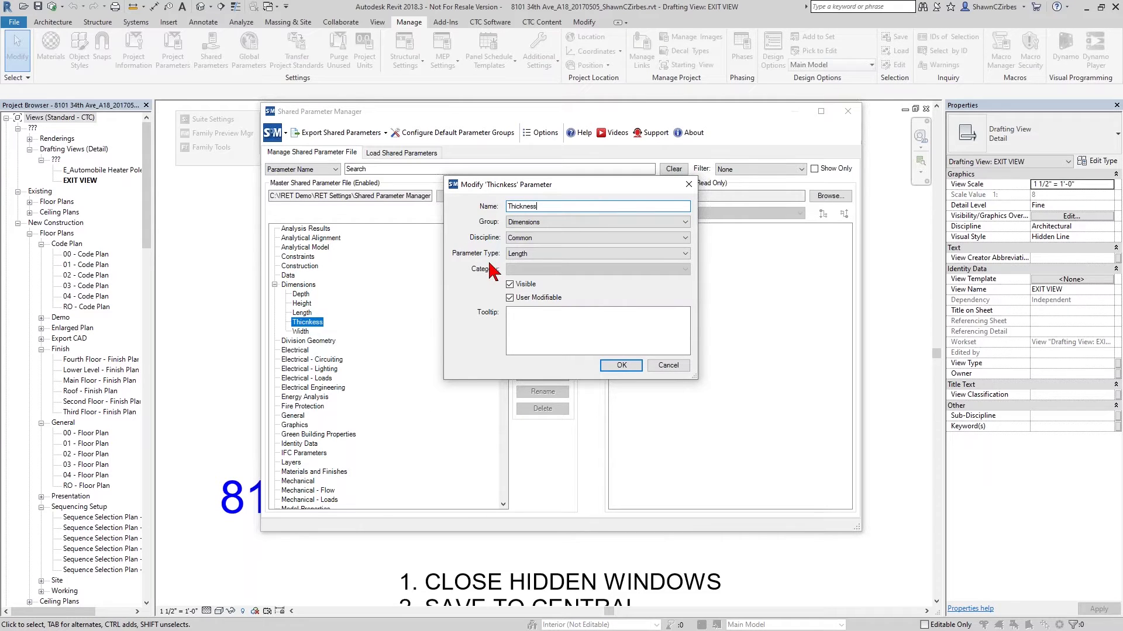
pyautogui.click(535, 257)
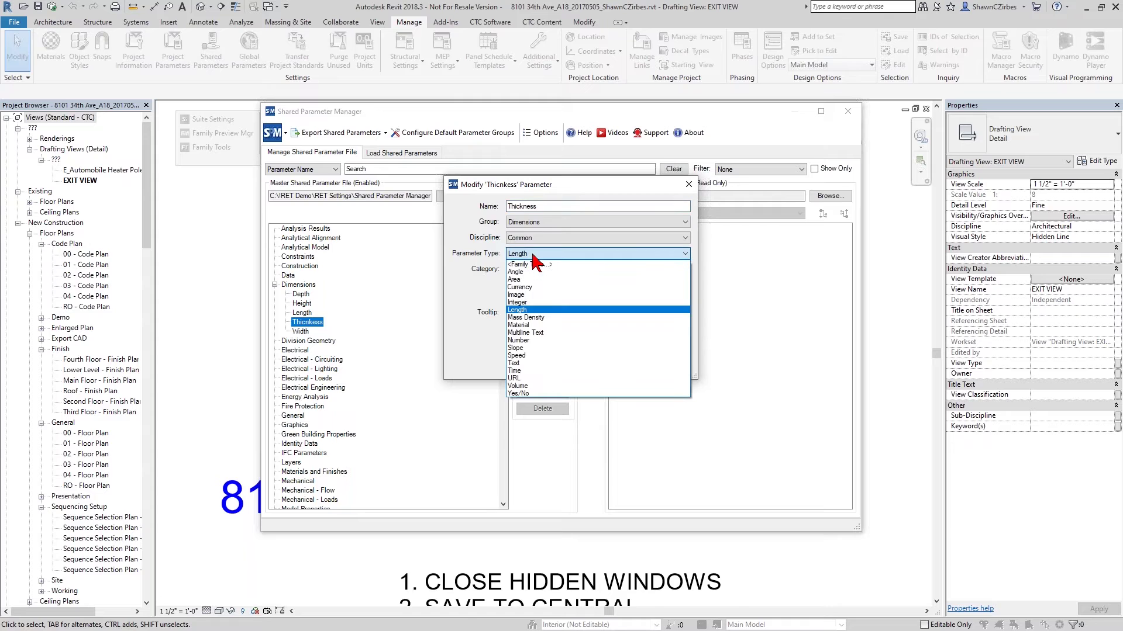
pyautogui.click(534, 257)
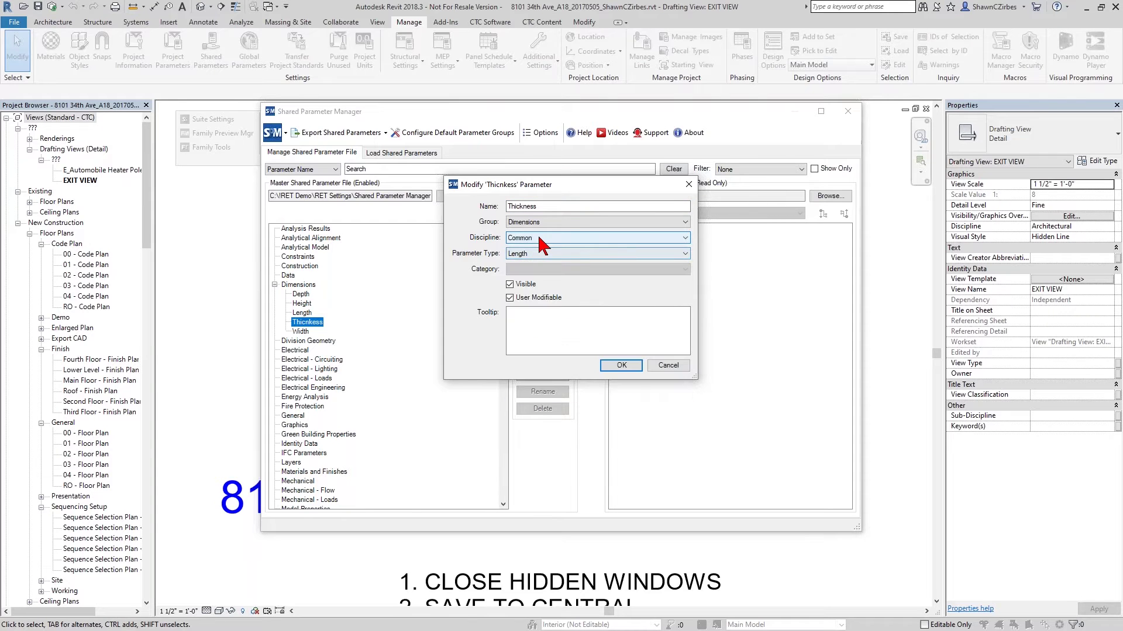
pyautogui.click(550, 223)
pyautogui.click(549, 222)
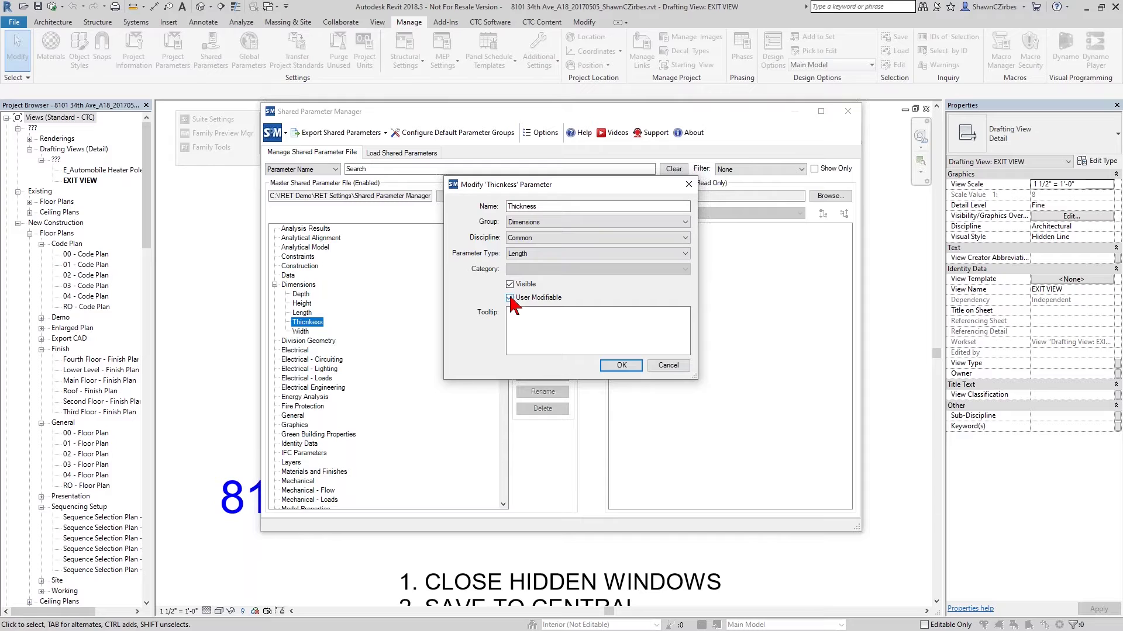
pyautogui.click(529, 323)
pyautogui.click(532, 322)
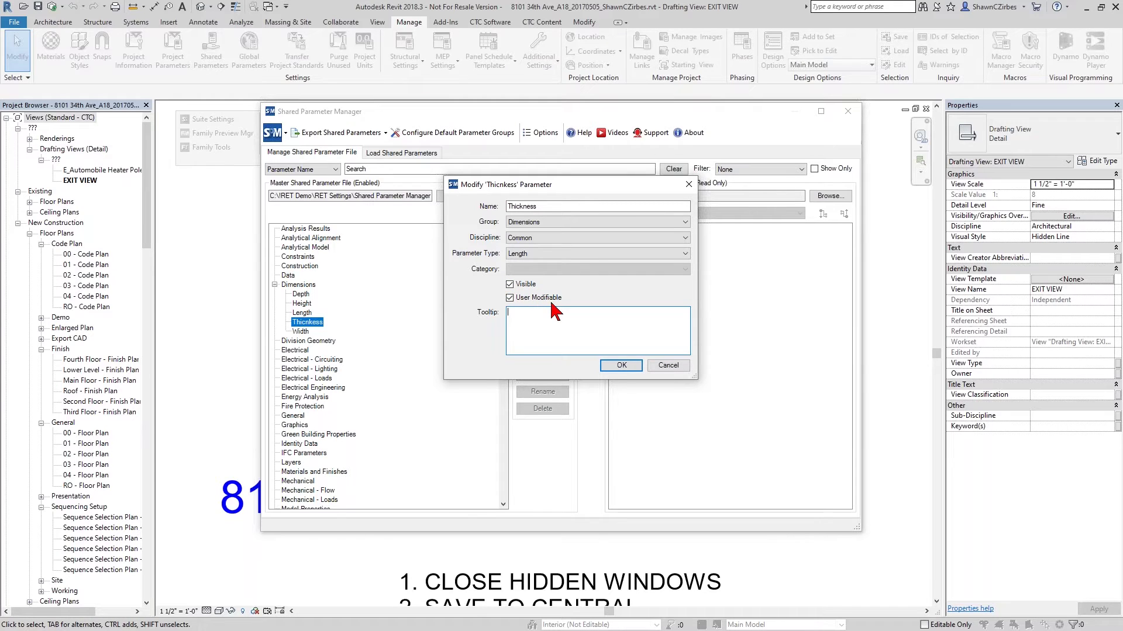
pyautogui.click(621, 365)
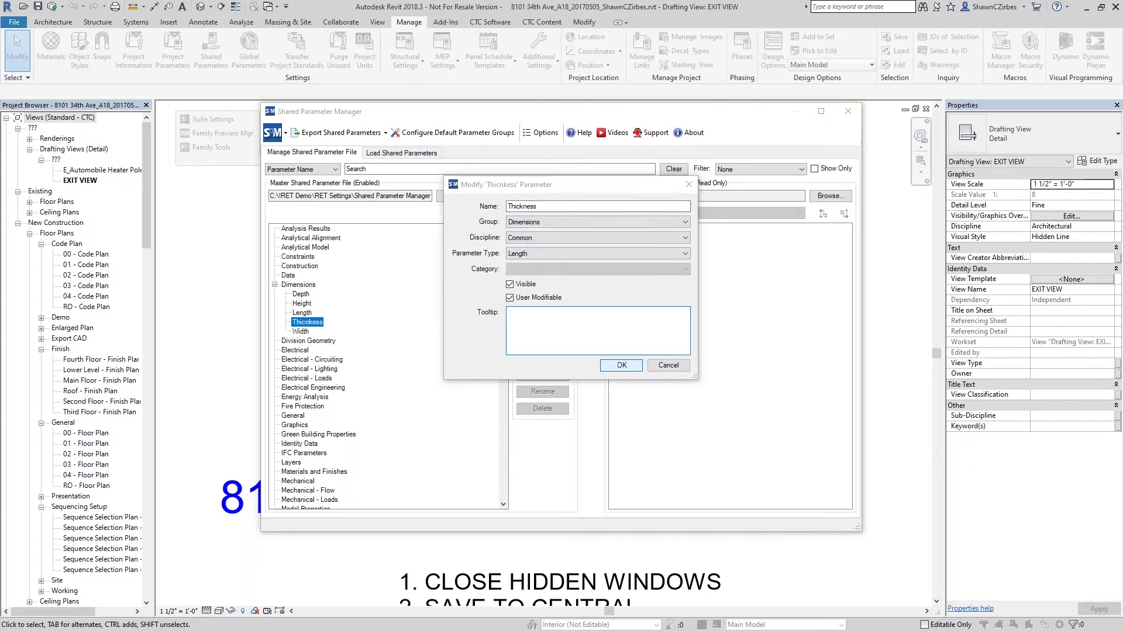
pyautogui.moveTo(561, 237); pyautogui.dragTo(661, 346)
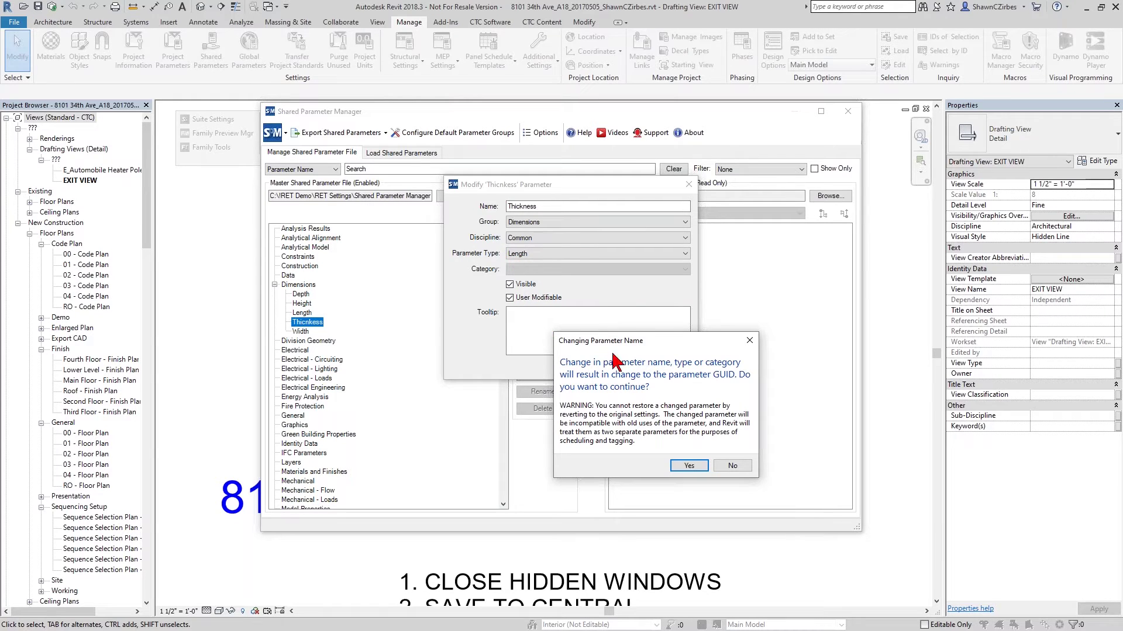
pyautogui.moveTo(639, 342); pyautogui.dragTo(636, 238)
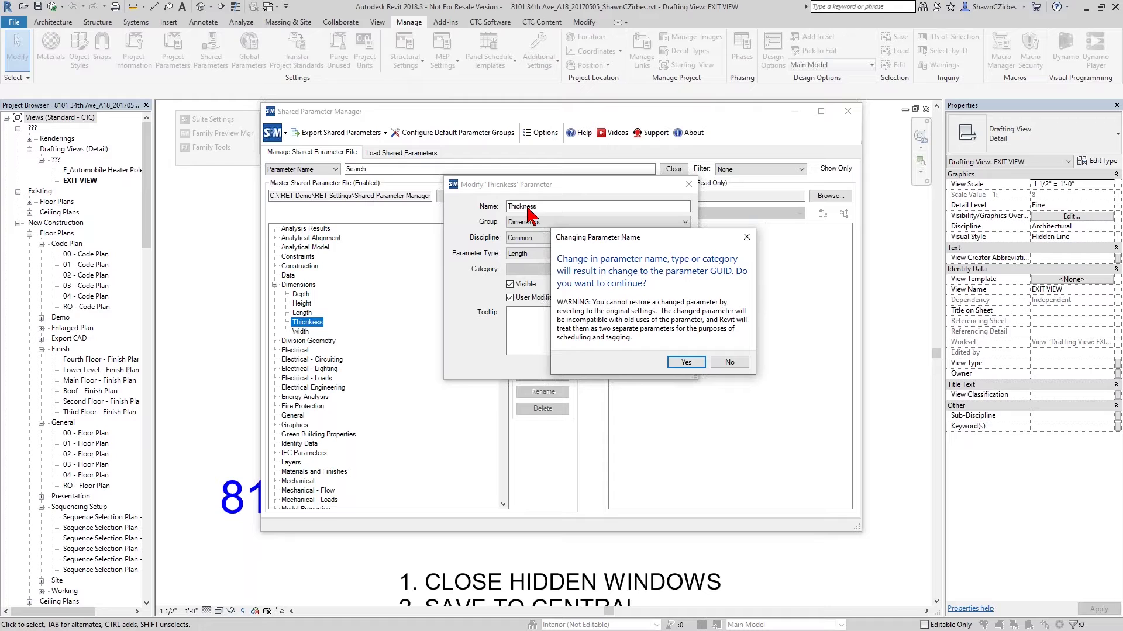
pyautogui.click(684, 362)
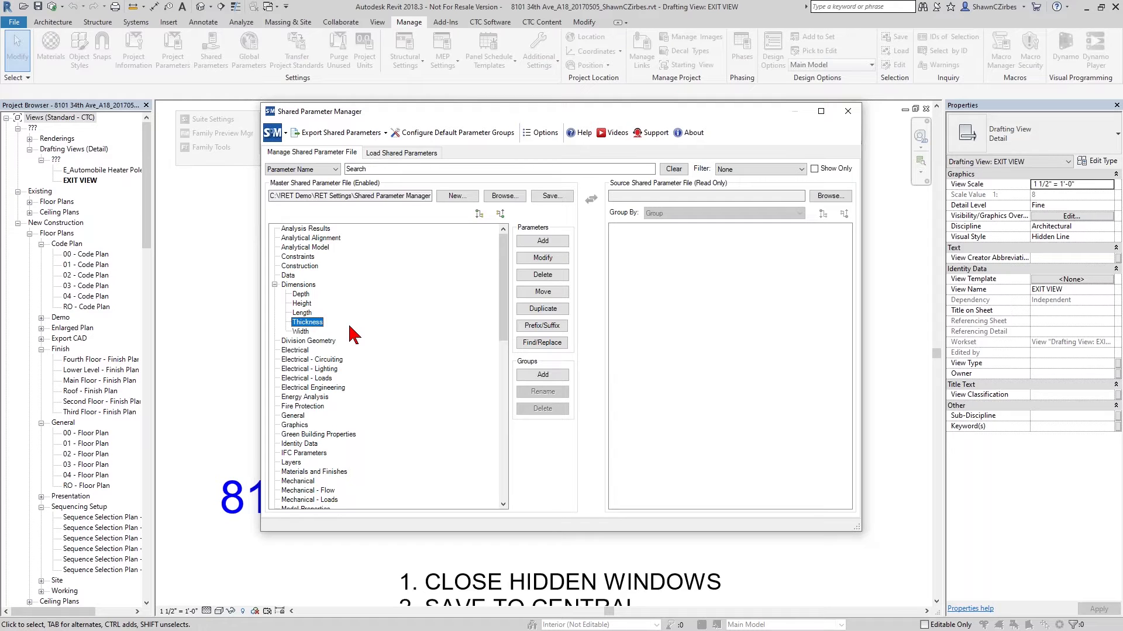
pyautogui.click(543, 240)
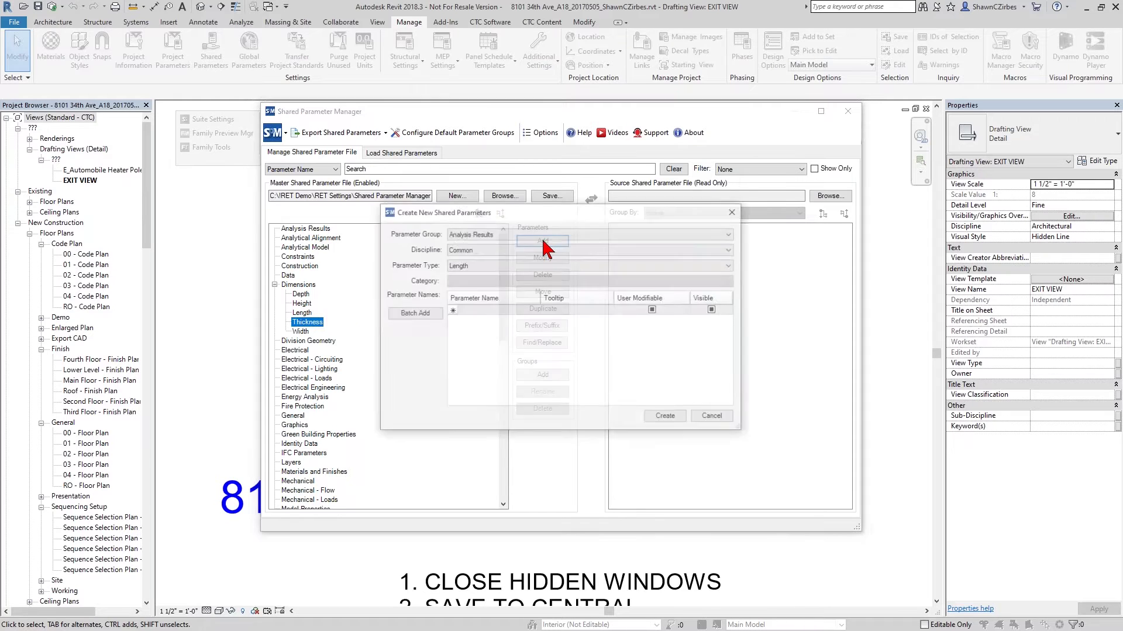
pyautogui.click(485, 249)
pyautogui.click(480, 268)
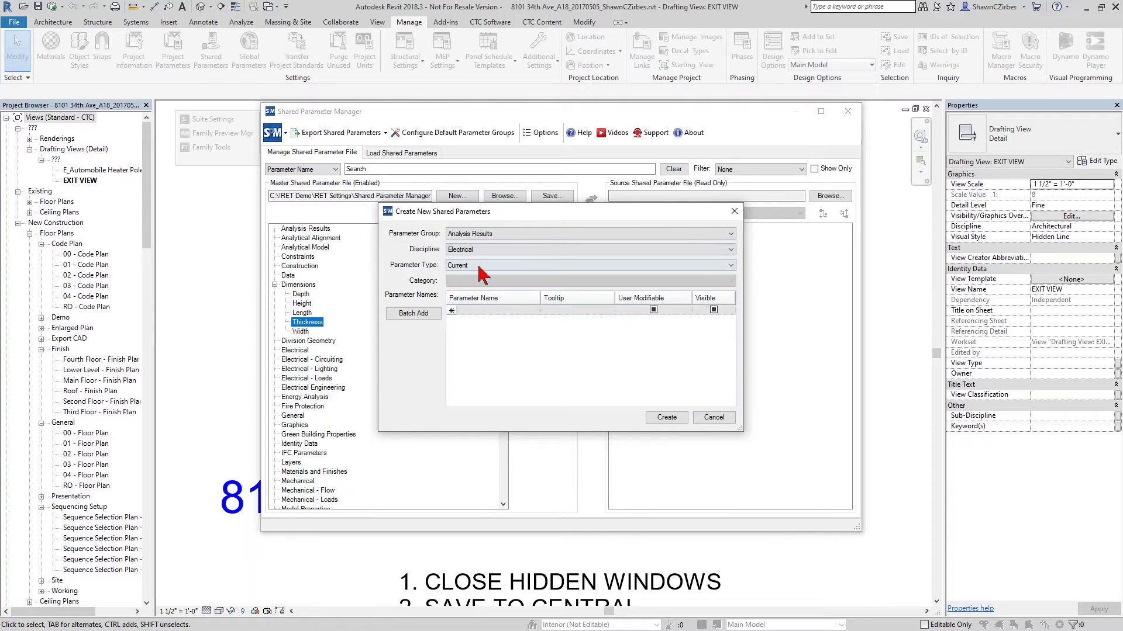
pyautogui.click(478, 266)
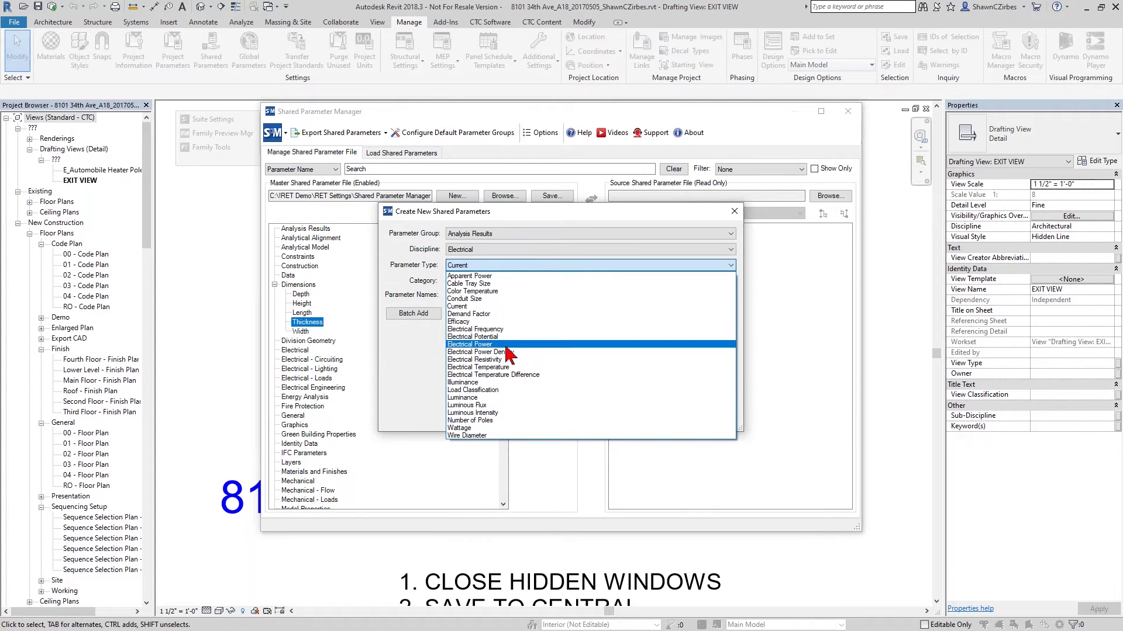
pyautogui.click(527, 337)
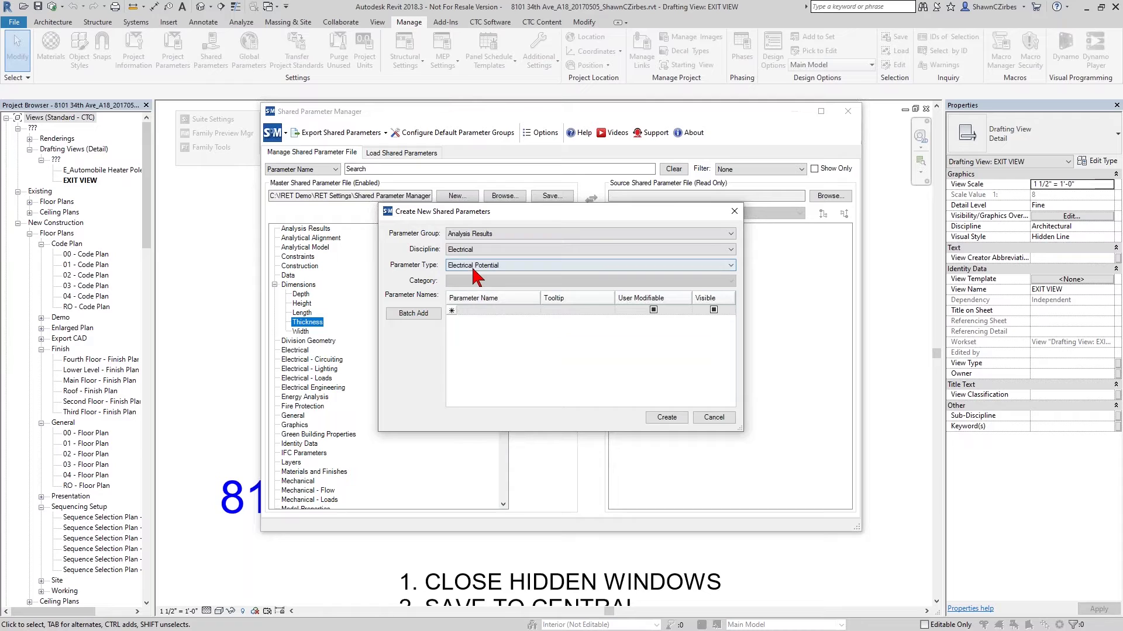
pyautogui.click(478, 310)
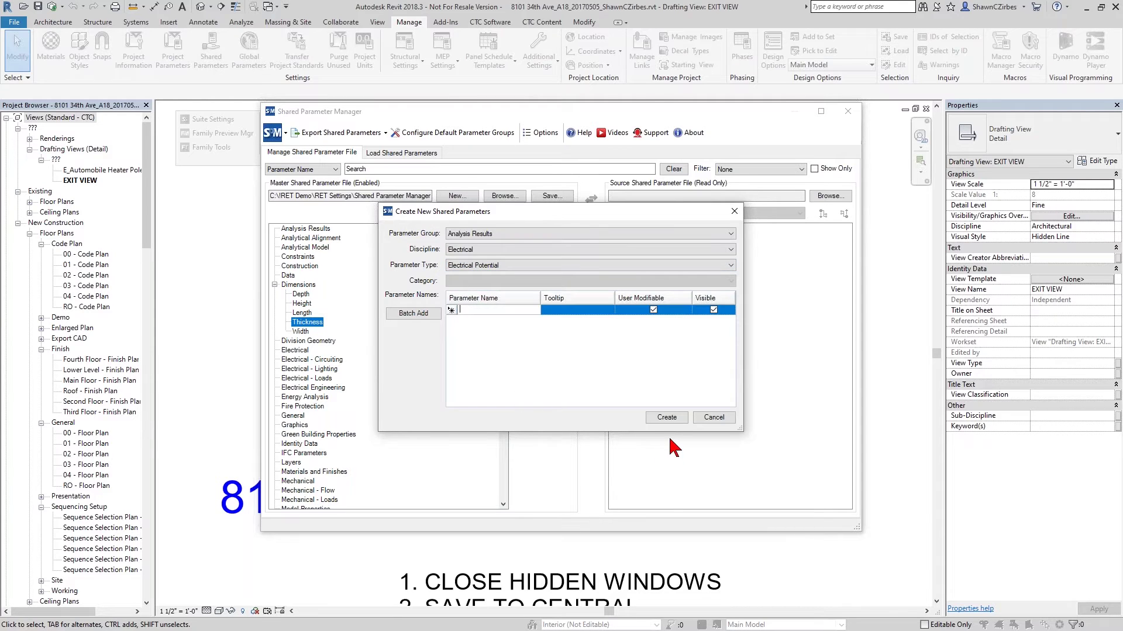
pyautogui.click(714, 417)
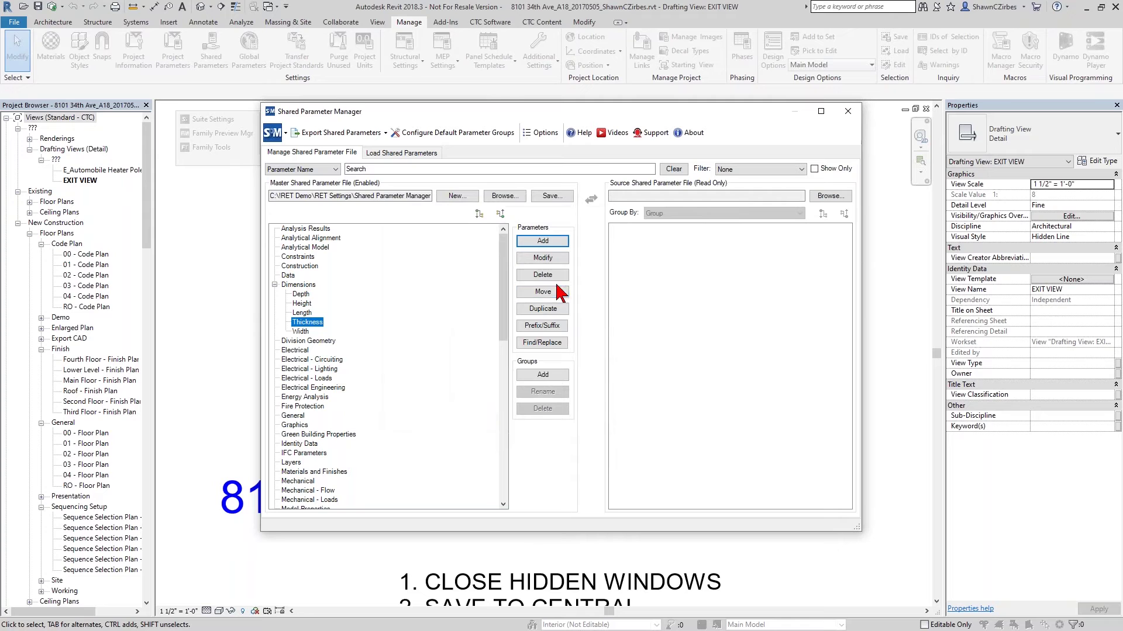
# - Create a Text-type shared parameter named Voltage in the Analysis Results group, discipline Common
pyautogui.click(548, 242)
pyautogui.click(515, 250)
pyautogui.click(514, 252)
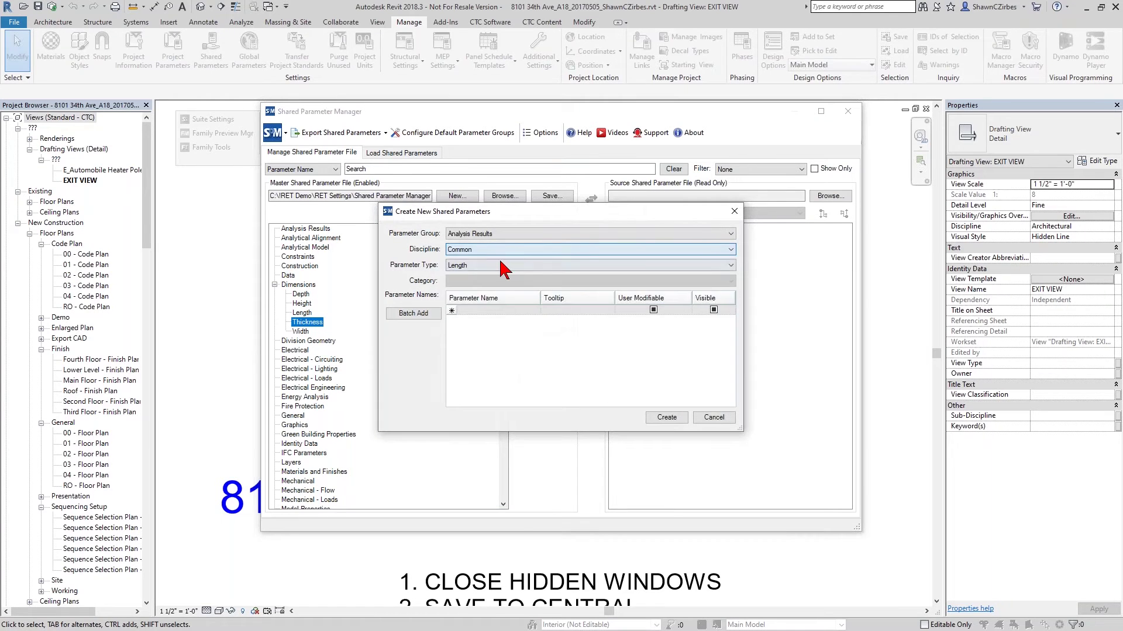
pyautogui.click(502, 265)
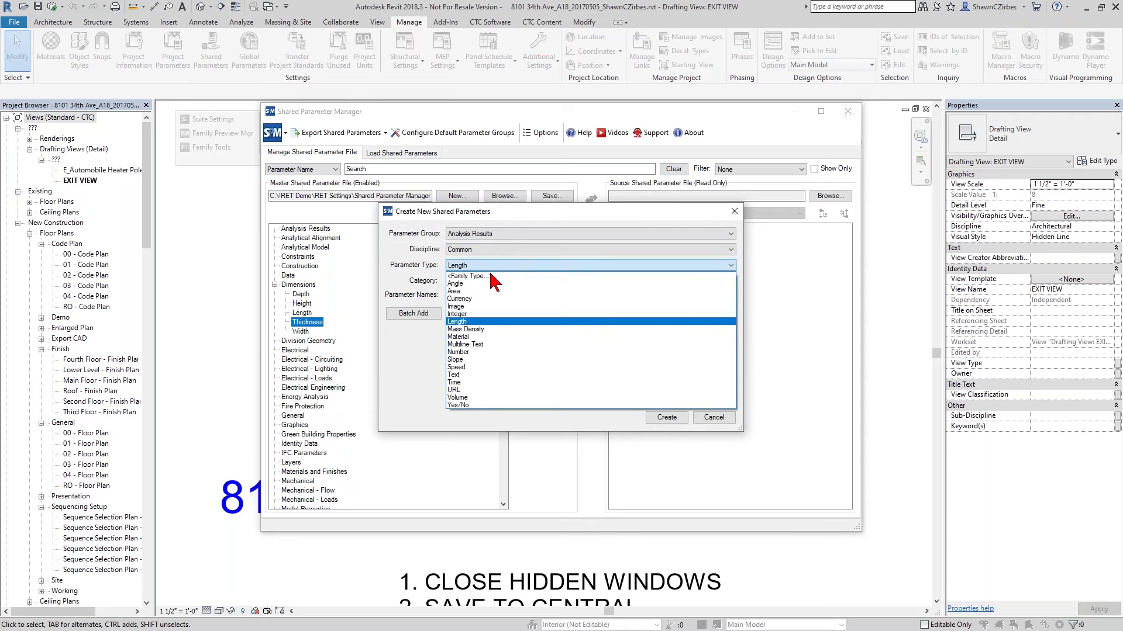
pyautogui.click(467, 374)
pyautogui.click(478, 311)
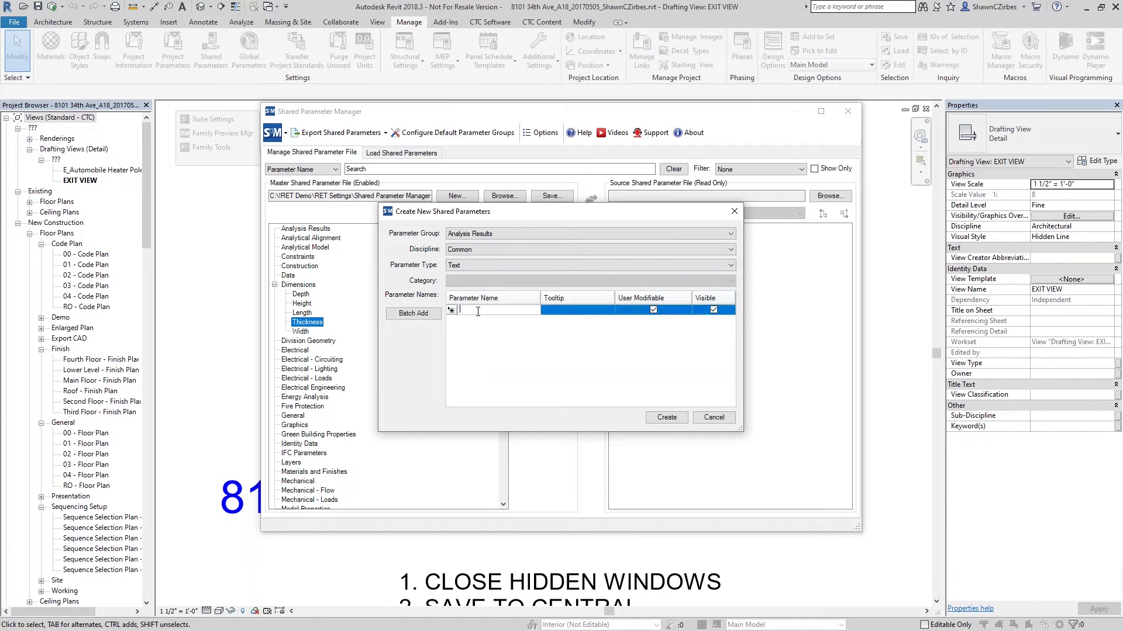
pyautogui.write('Voltage')
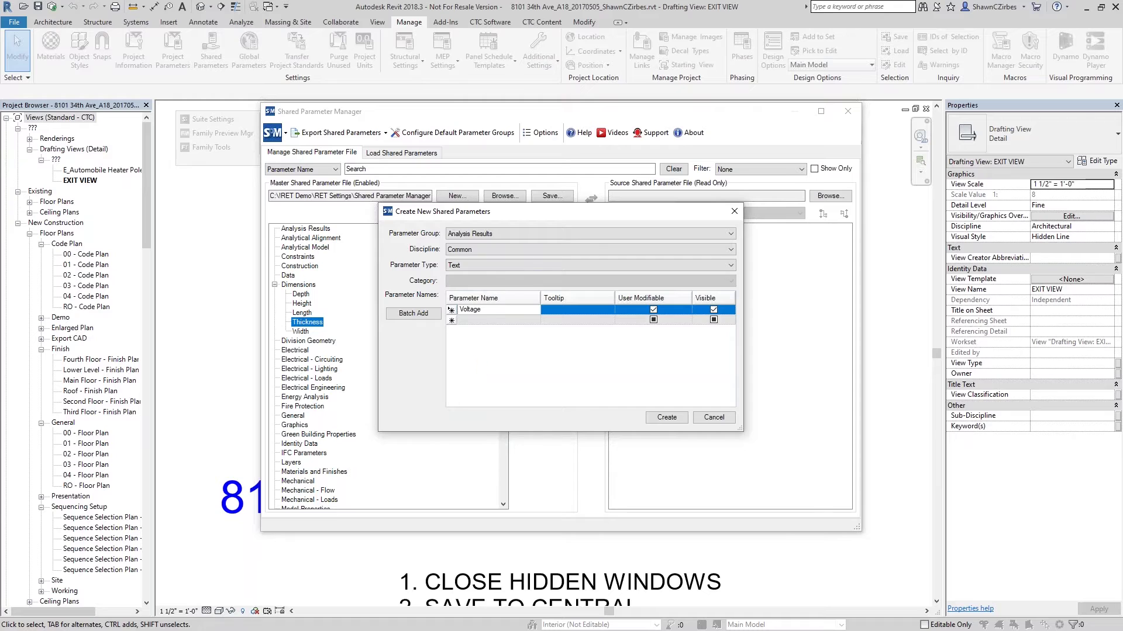
pyautogui.click(666, 417)
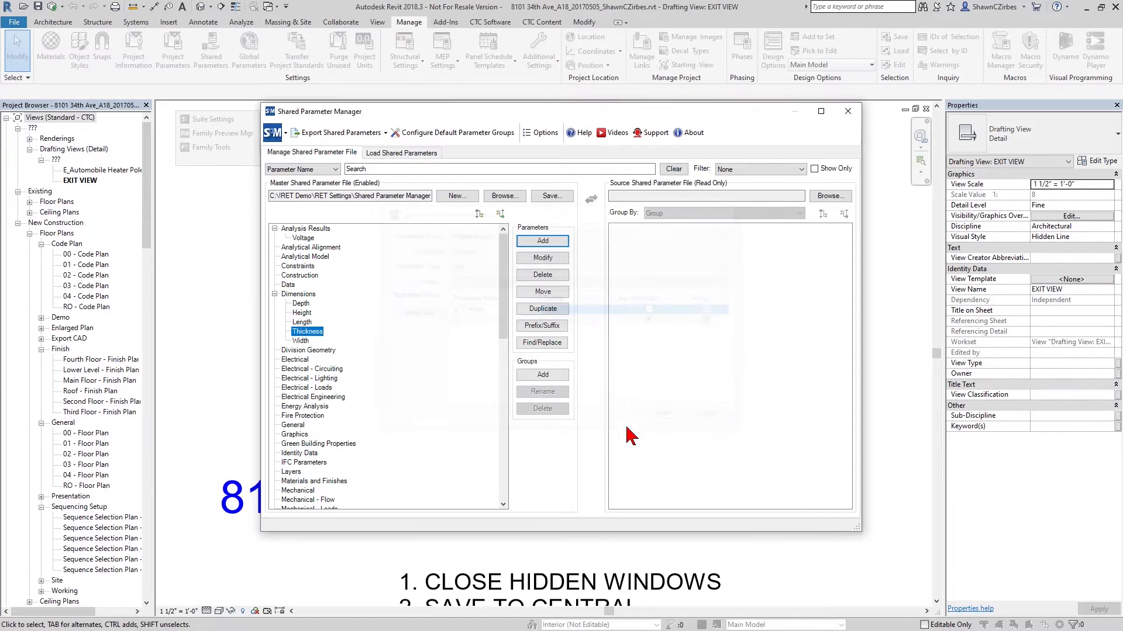
# - Move the Voltage parameter from the Analysis Results group to the Electrical group
pyautogui.click(301, 238)
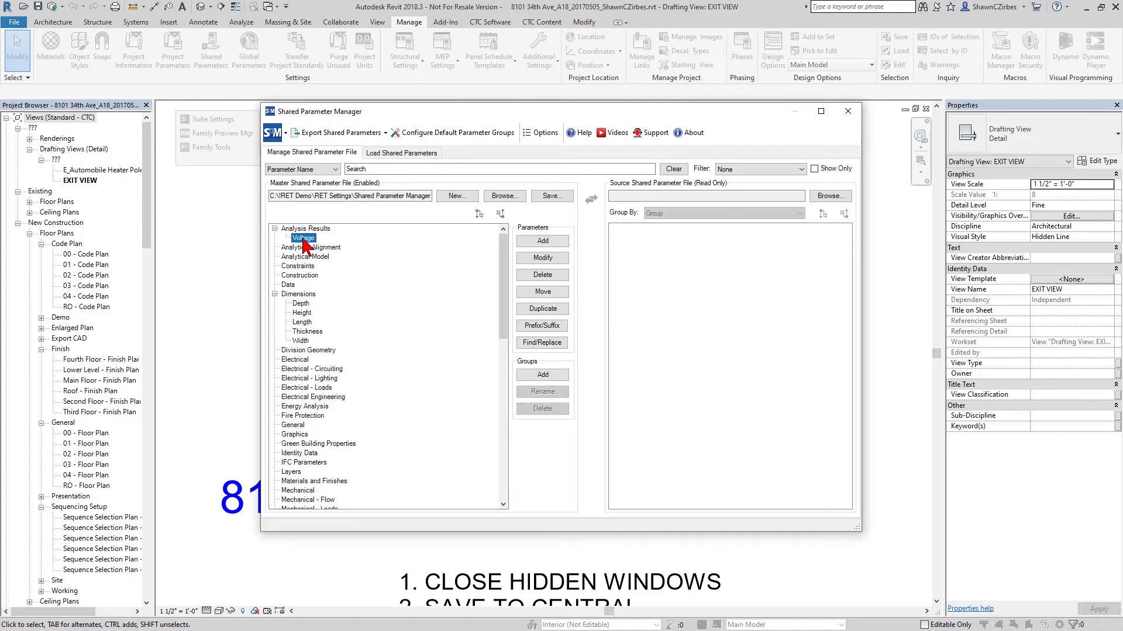
pyautogui.moveTo(318, 270); pyautogui.dragTo(298, 360)
pyautogui.click(303, 359)
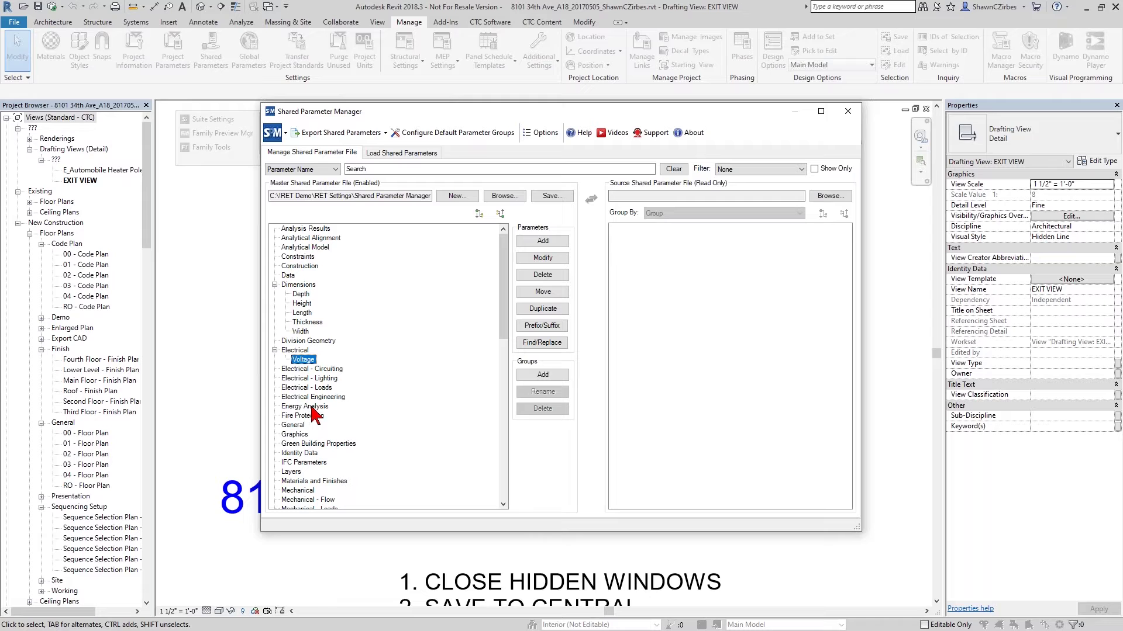
# - Change the Voltage parameter's discipline to Electrical and its type to Electrical Potential, accepting the change of its GUID
pyautogui.doubleClick(303, 360)
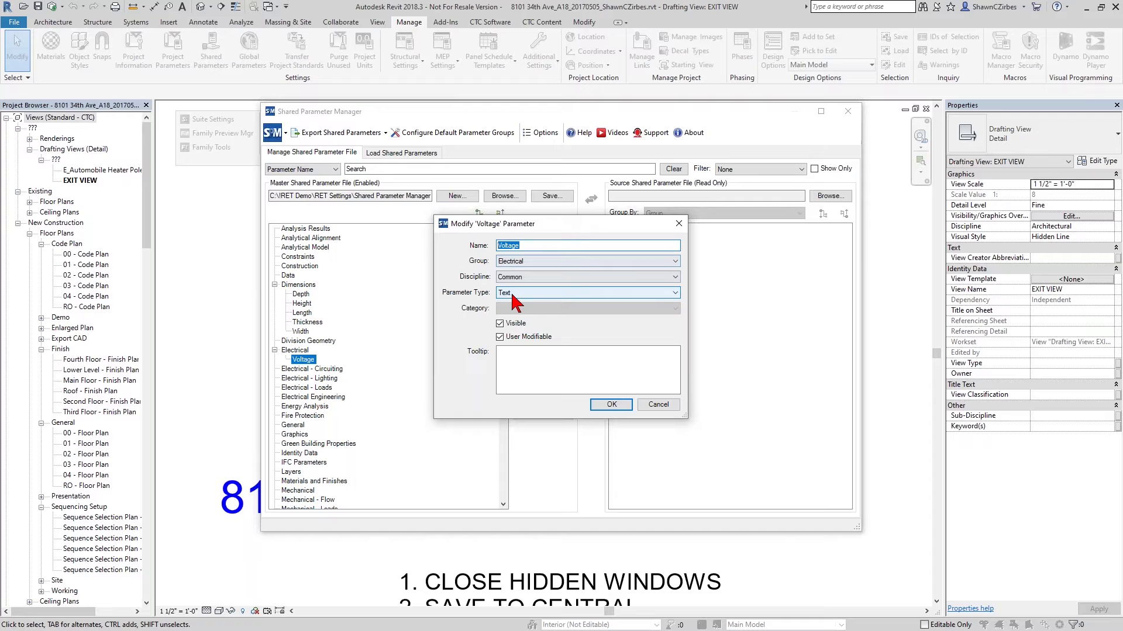
pyautogui.click(523, 278)
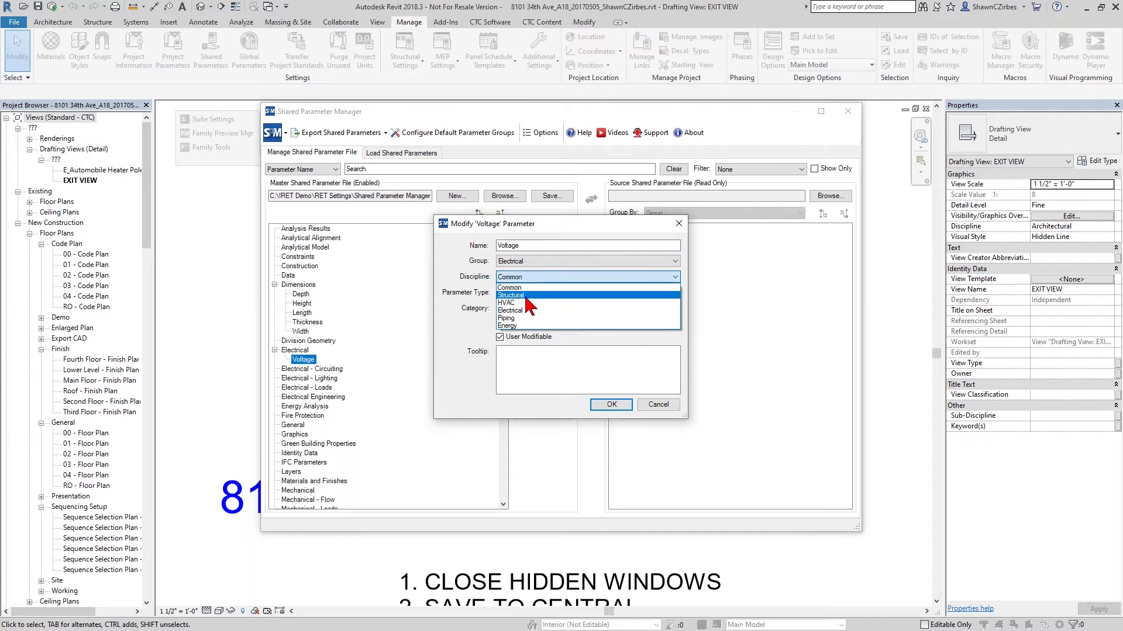
pyautogui.click(526, 294)
pyautogui.click(524, 294)
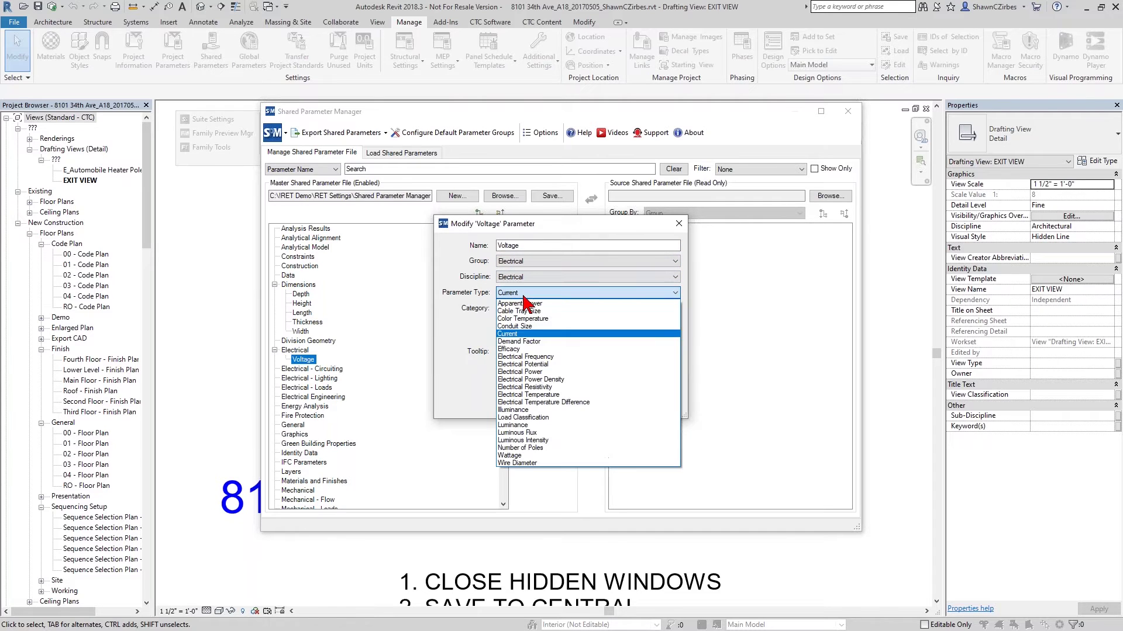
pyautogui.click(538, 364)
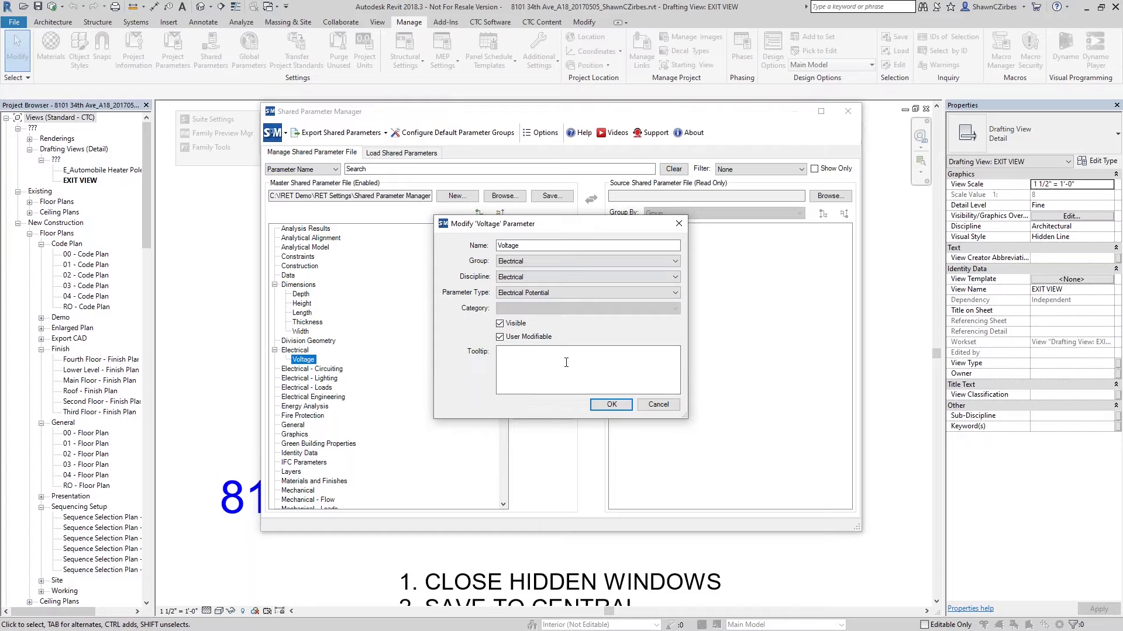
pyautogui.click(612, 405)
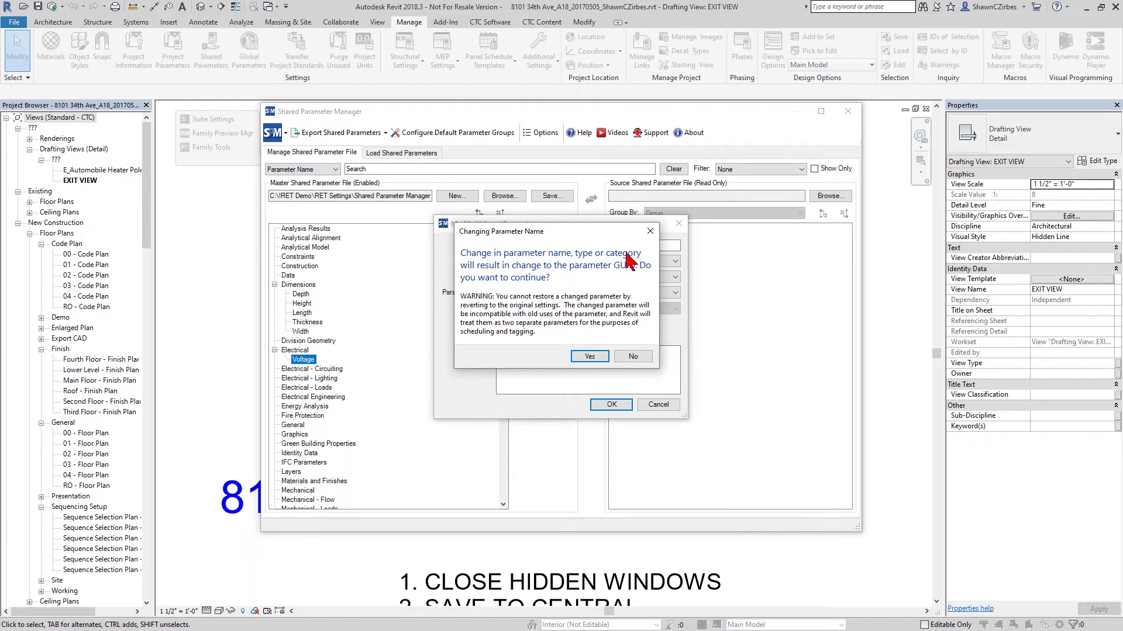
pyautogui.moveTo(580, 231); pyautogui.dragTo(669, 276)
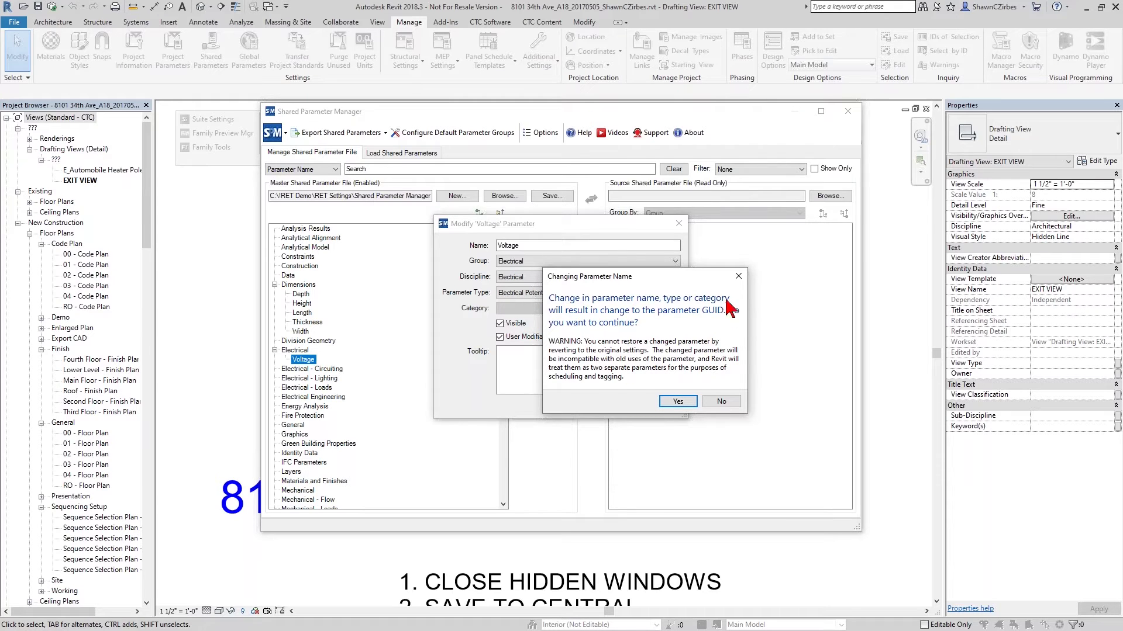
pyautogui.click(678, 402)
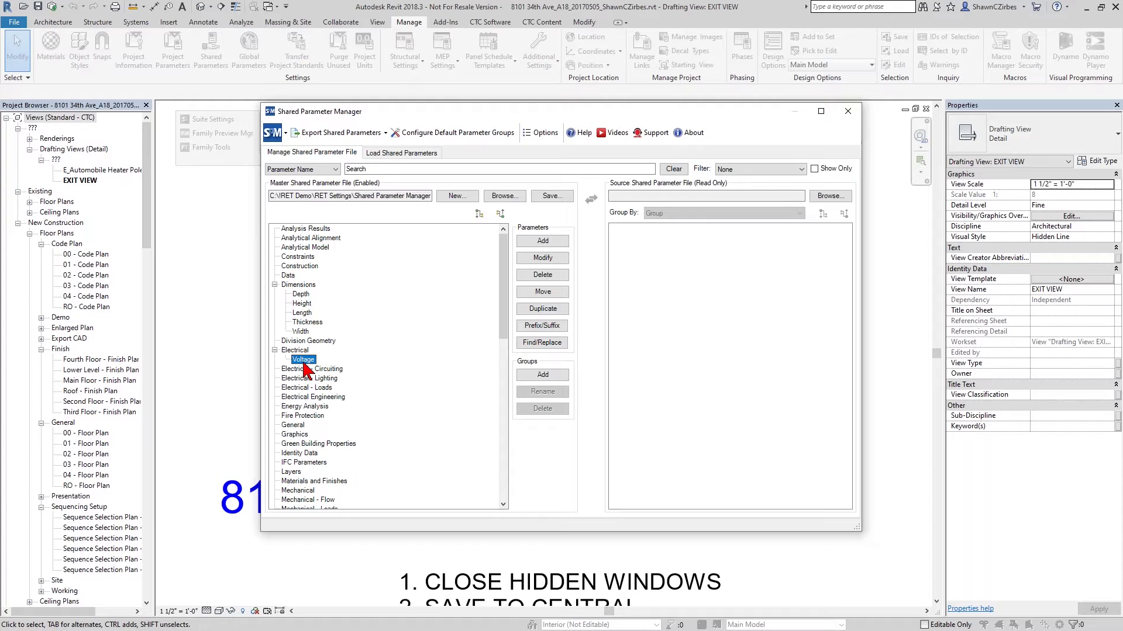
pyautogui.moveTo(446, 111); pyautogui.dragTo(525, 157)
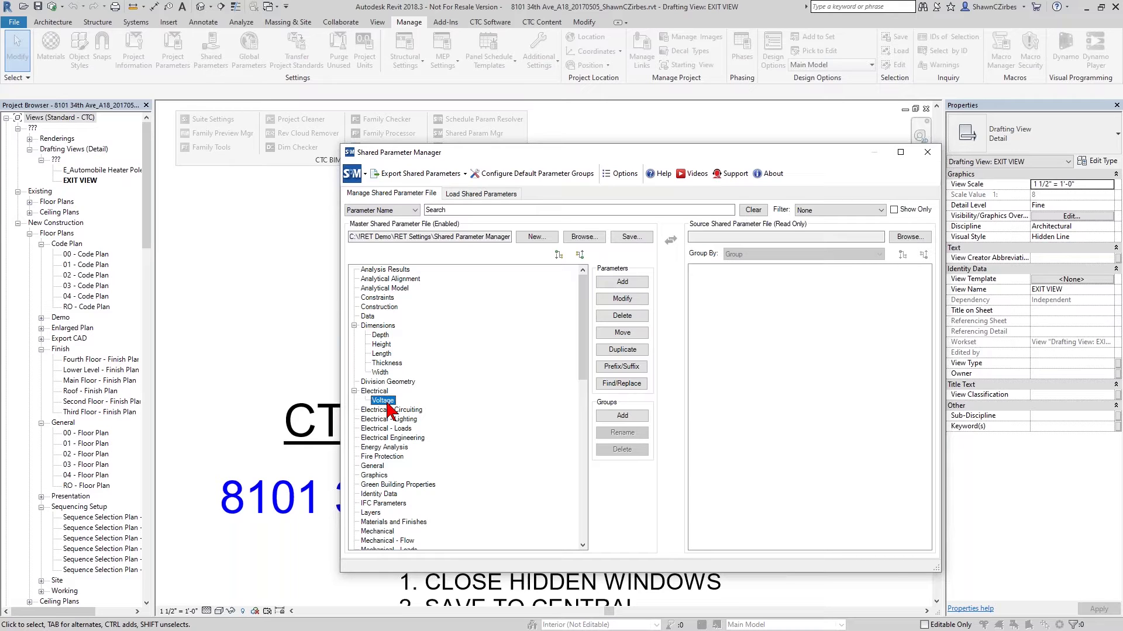
pyautogui.moveTo(499, 151)
pyautogui.mouseDown()
pyautogui.moveTo(493, 94)
pyautogui.moveTo(492, 164)
pyautogui.mouseUp()
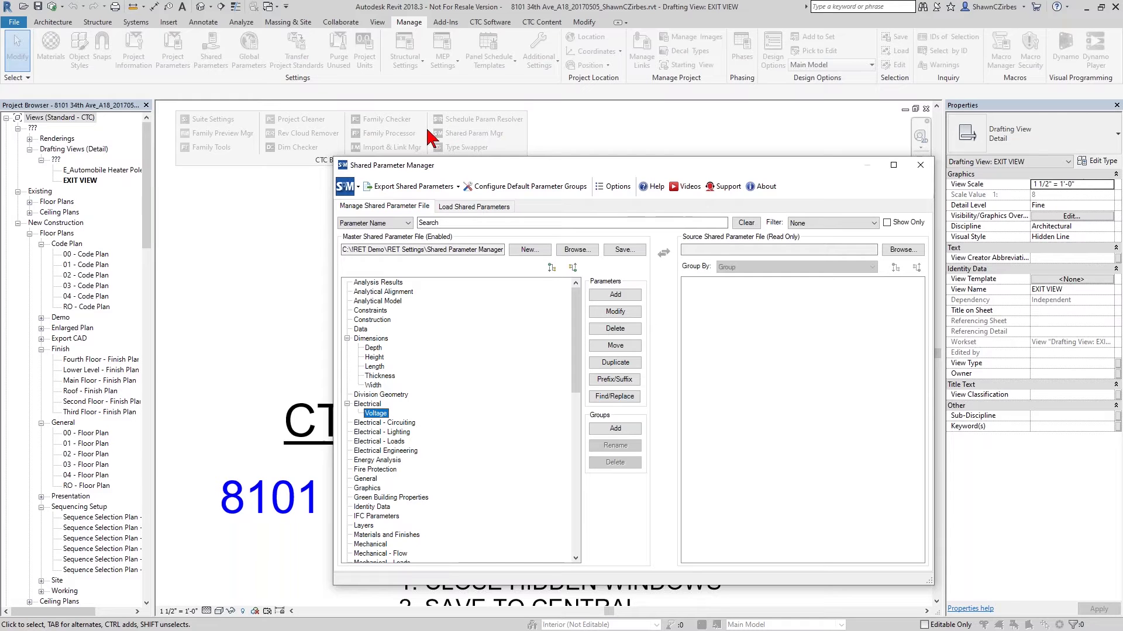
pyautogui.moveTo(580, 171); pyautogui.dragTo(587, 115)
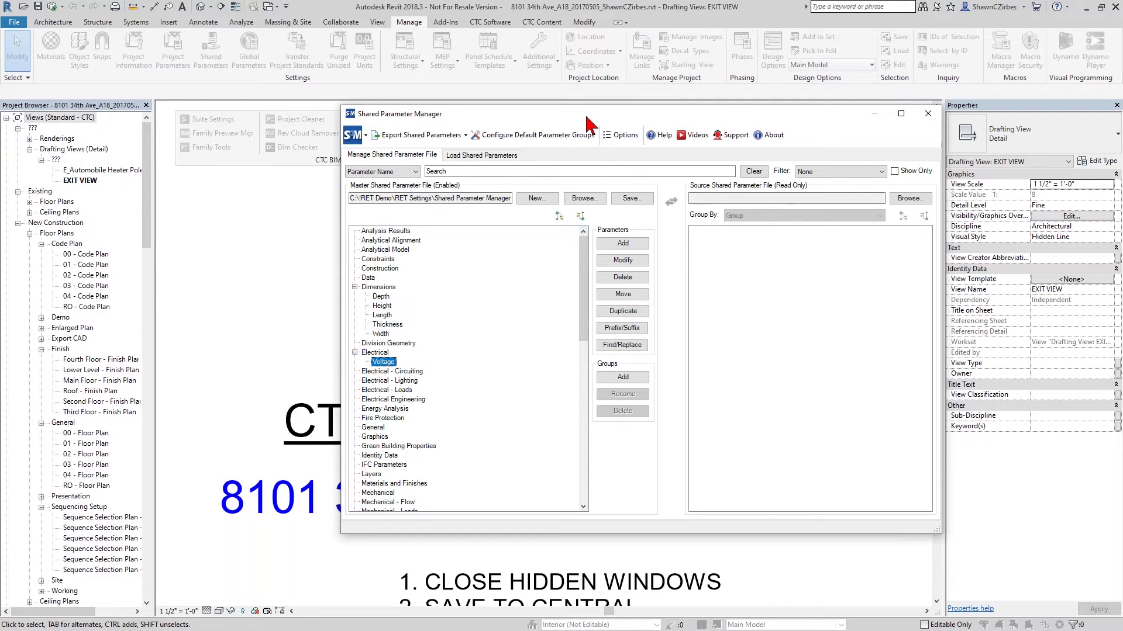
# - Save the current master file and open 110823-ICS Shared Parameters.Old.txt as the master shared parameter file
pyautogui.click(631, 198)
pyautogui.click(638, 326)
pyautogui.click(574, 198)
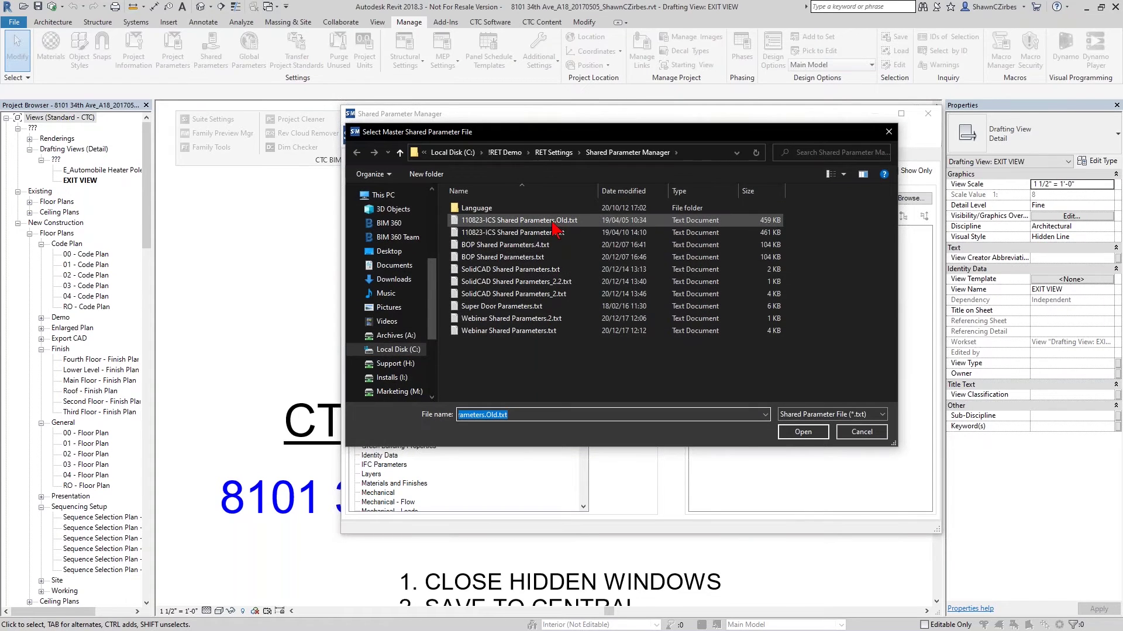
pyautogui.click(523, 222)
pyautogui.doubleClick(529, 222)
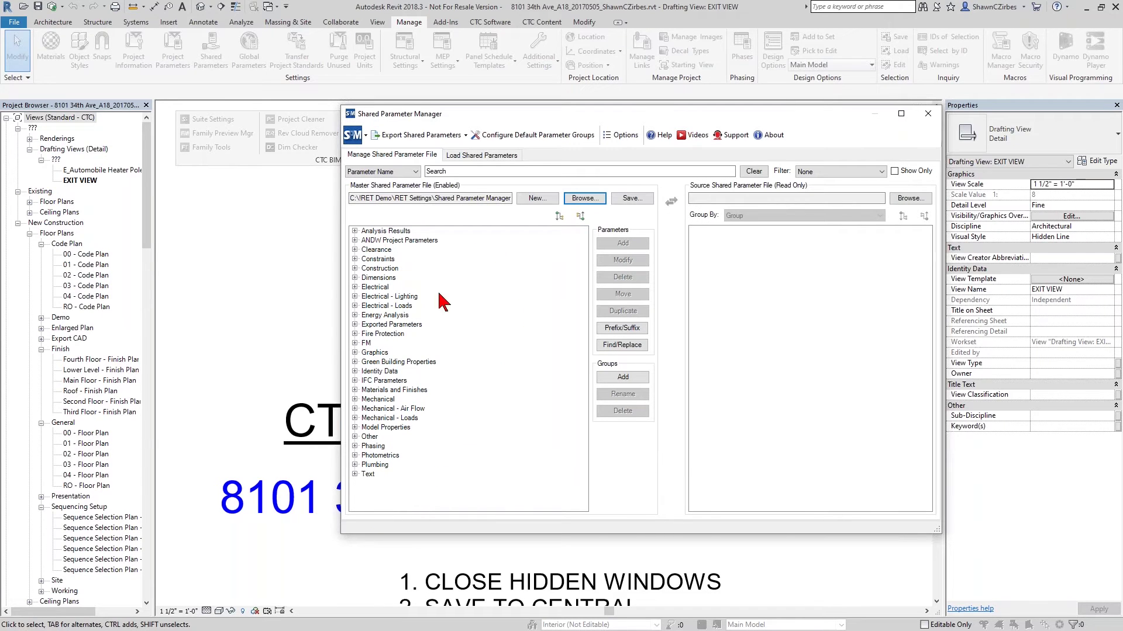
# - Expand the Analysis Results group and filter the master list to show only parameters with Naming Issues
pyautogui.click(355, 231)
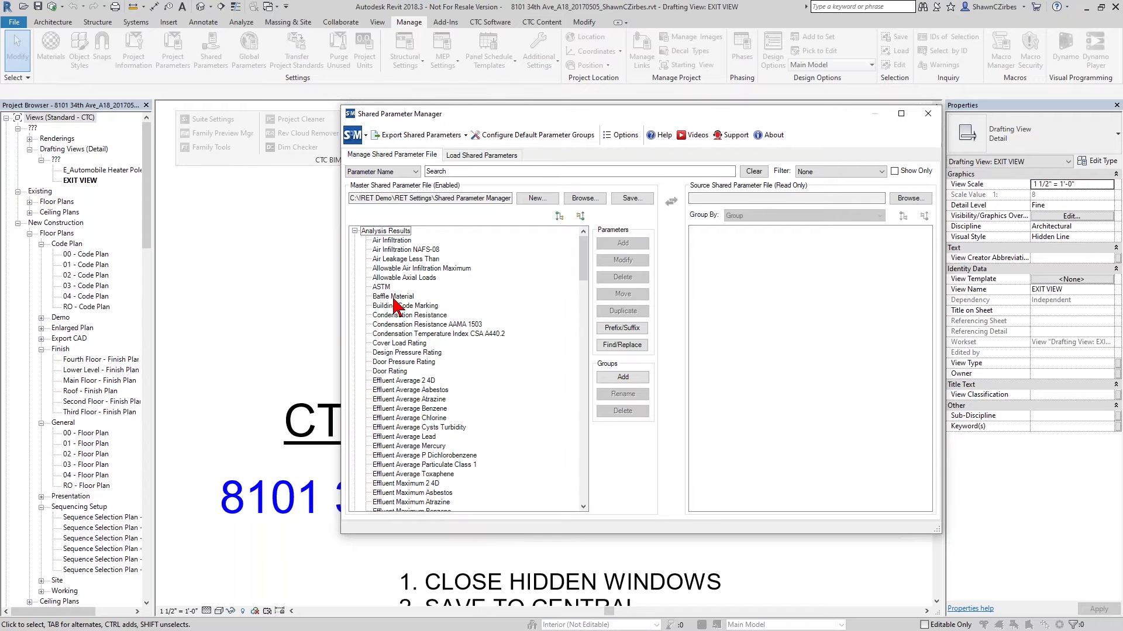
pyautogui.click(433, 251)
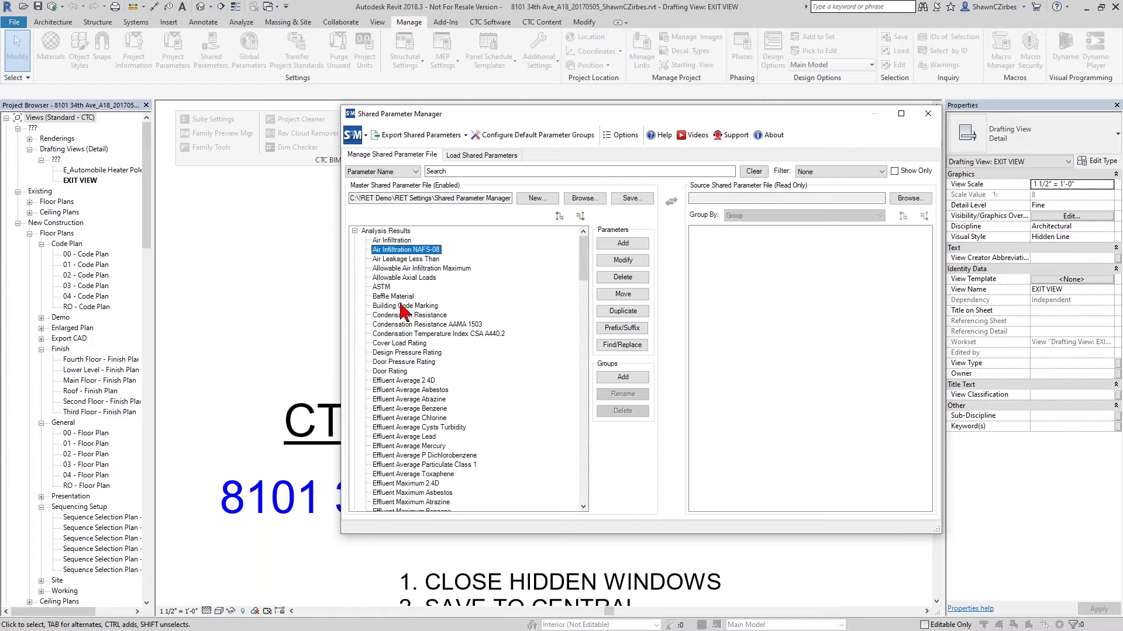
pyautogui.scroll(-4, 410, 351)
pyautogui.scroll(4, 425, 392)
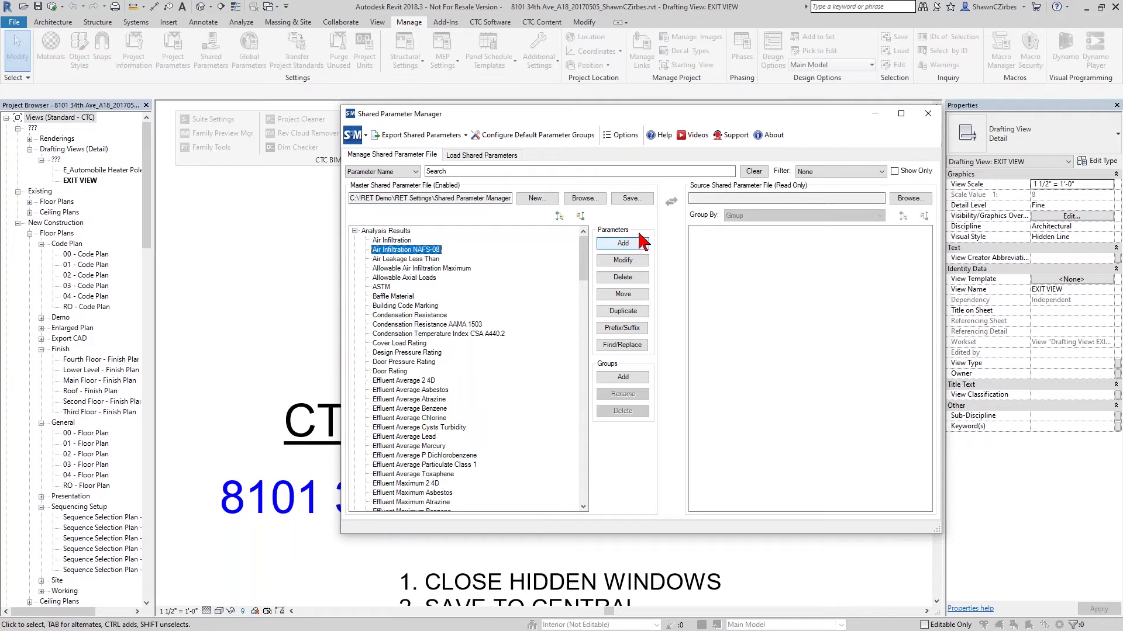
pyautogui.click(822, 172)
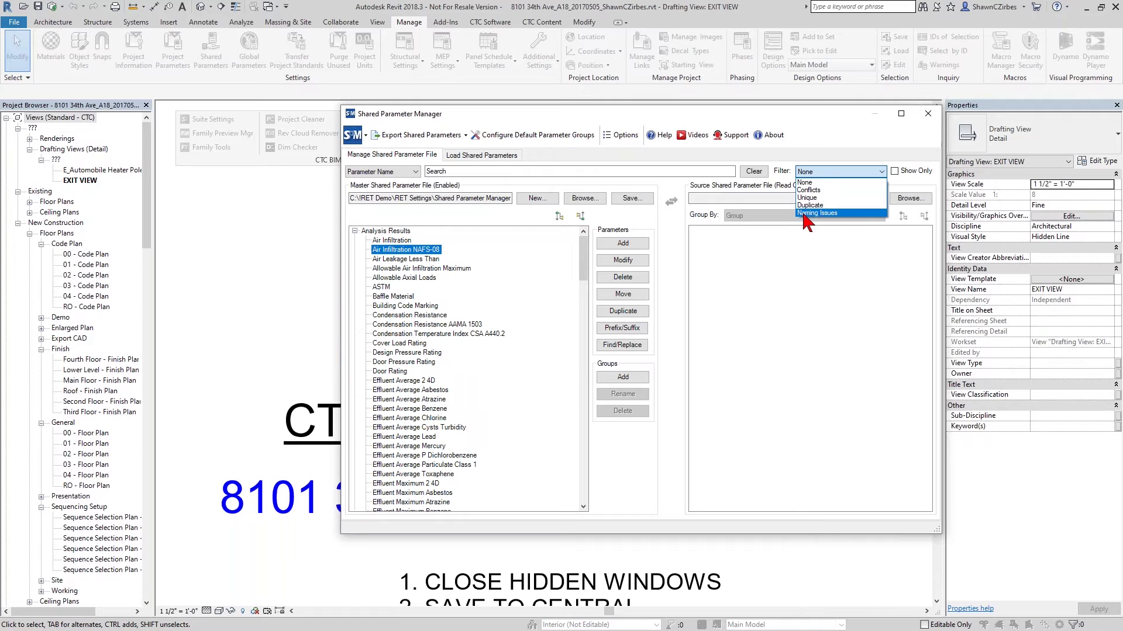
pyautogui.click(839, 214)
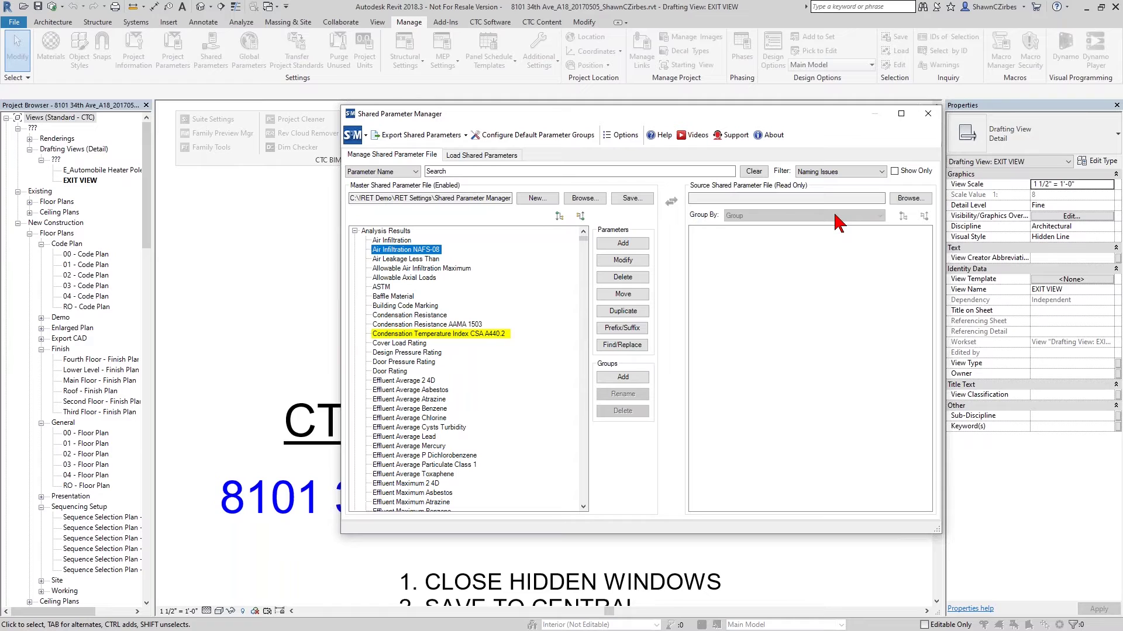
pyautogui.click(452, 418)
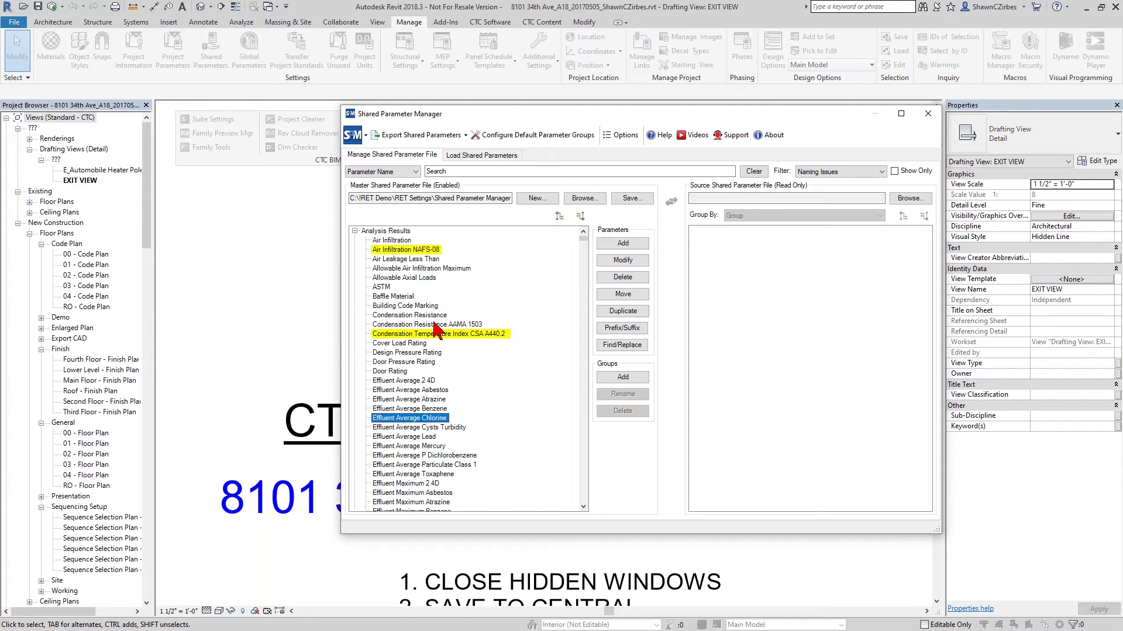
pyautogui.click(895, 172)
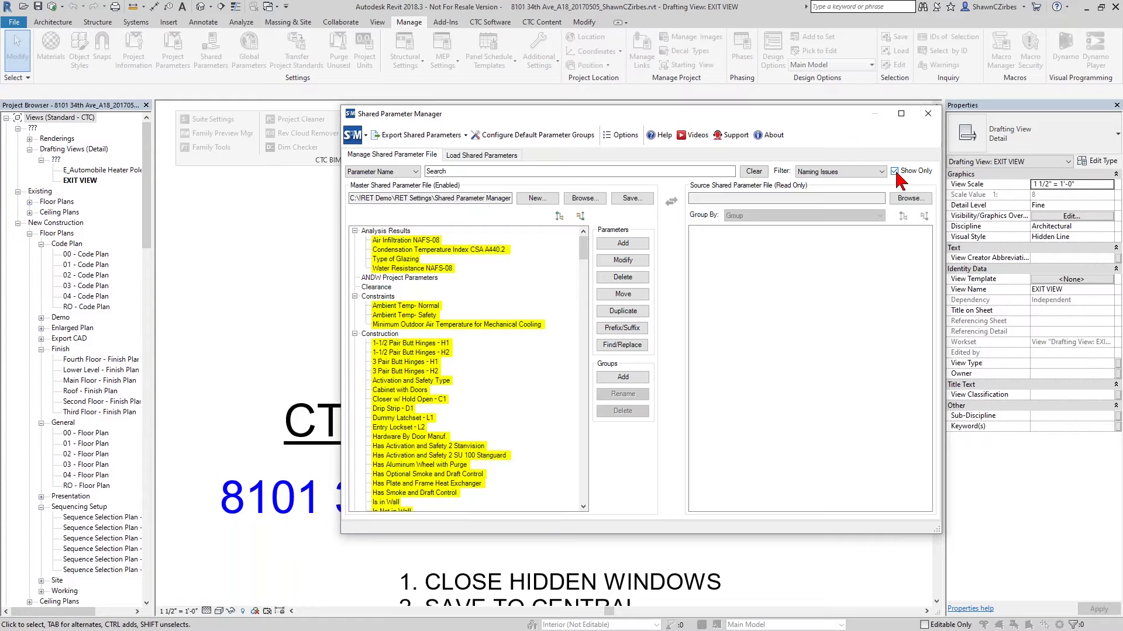
# - Select FrameDepth1 to FrameDepth3, FrameThickness1 to FrameThickness3, PanelDepth1, PanelDepth2 and PanelWidth1 together in the Dimensions group
pyautogui.click(430, 455)
pyautogui.scroll(-5, 430, 462)
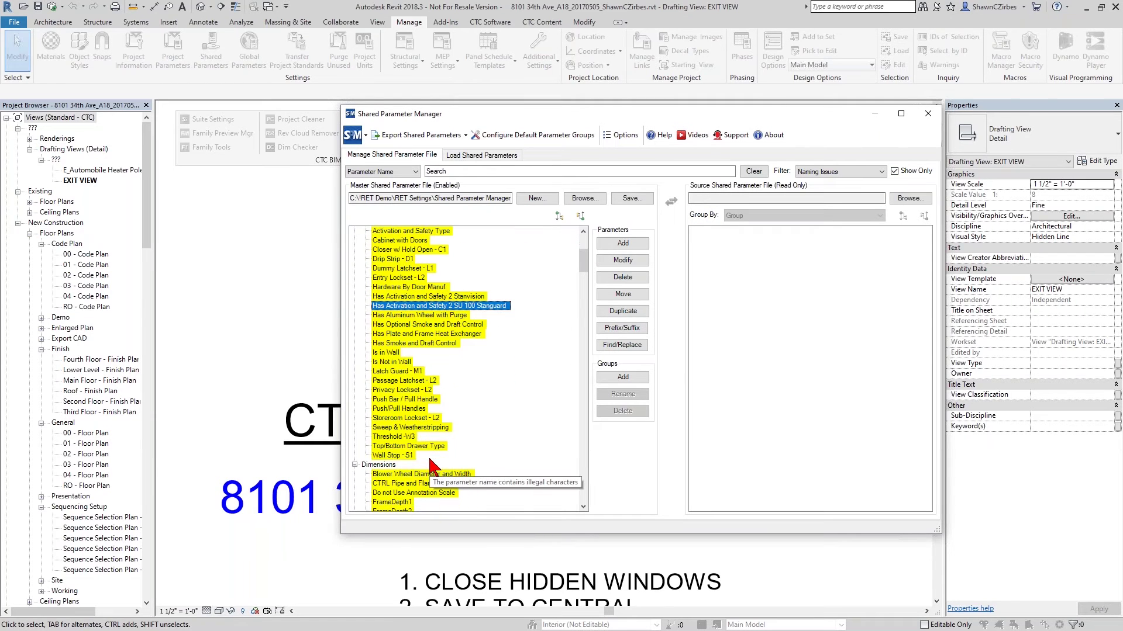
pyautogui.scroll(-7, 430, 465)
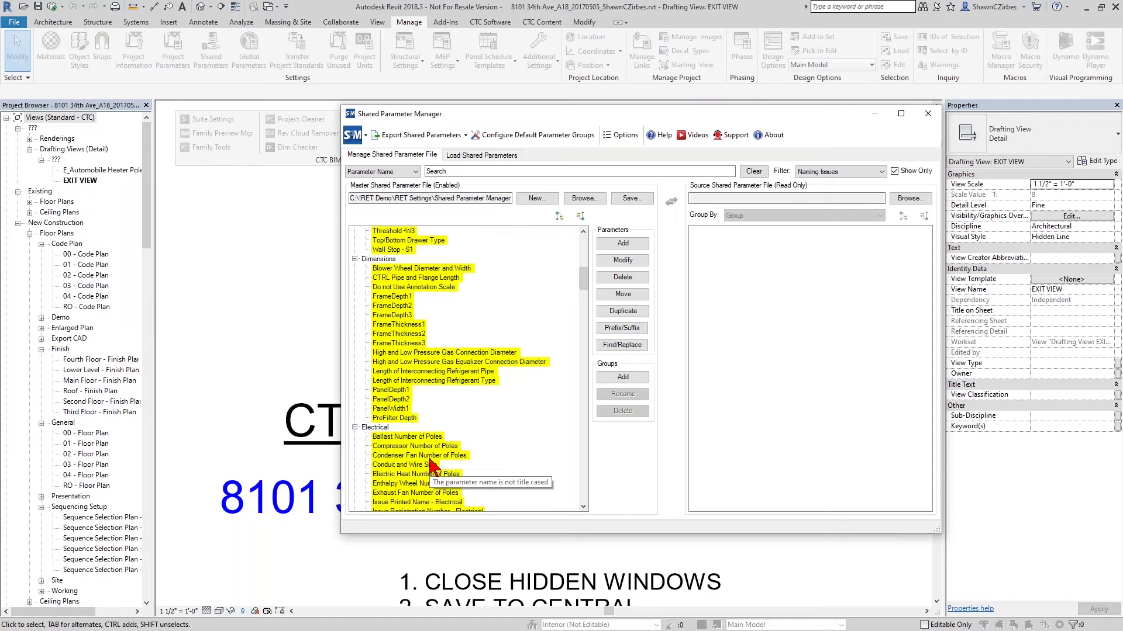
pyautogui.click(392, 296)
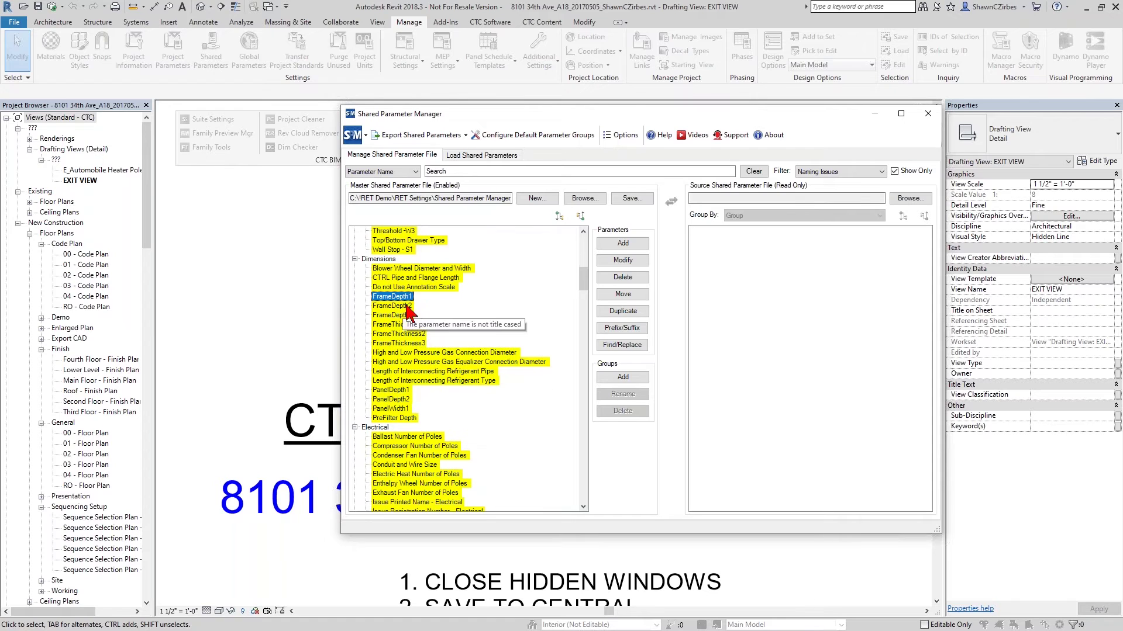
pyautogui.keyDown('shift'); pyautogui.click(400, 344); pyautogui.keyUp('shift')
pyautogui.keyDown('ctrl'); pyautogui.click(393, 391); pyautogui.keyUp('ctrl')
pyautogui.keyDown('ctrl'); pyautogui.click(392, 400); pyautogui.keyUp('ctrl')
pyautogui.keyDown('ctrl'); pyautogui.click(393, 410); pyautogui.keyUp('ctrl')
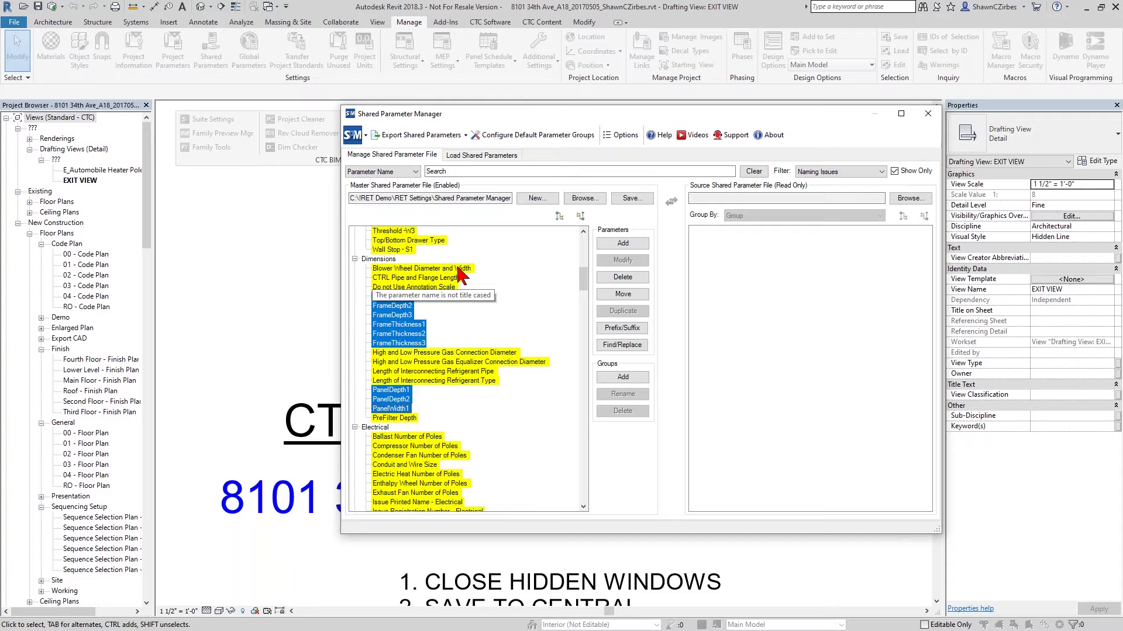
pyautogui.scroll(-1, 433, 292)
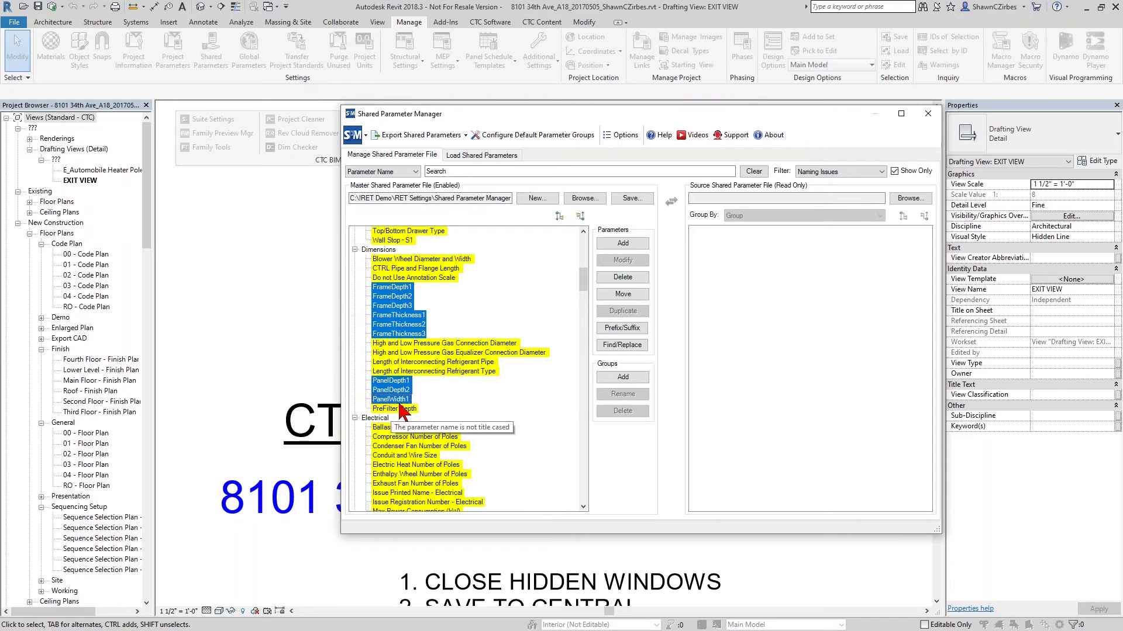
# - Find and replace "Depth" with " Depth" (leading space) in the selected parameters' names, accepting the new GUIDs
pyautogui.click(622, 349)
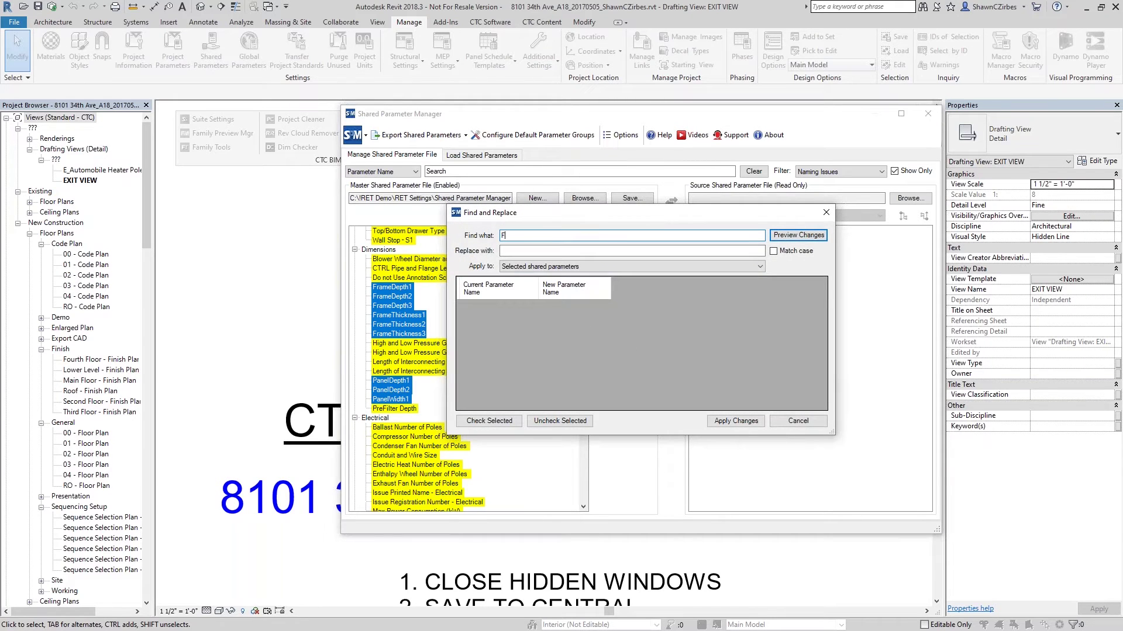
pyautogui.press('Tab')
pyautogui.write('Frame')
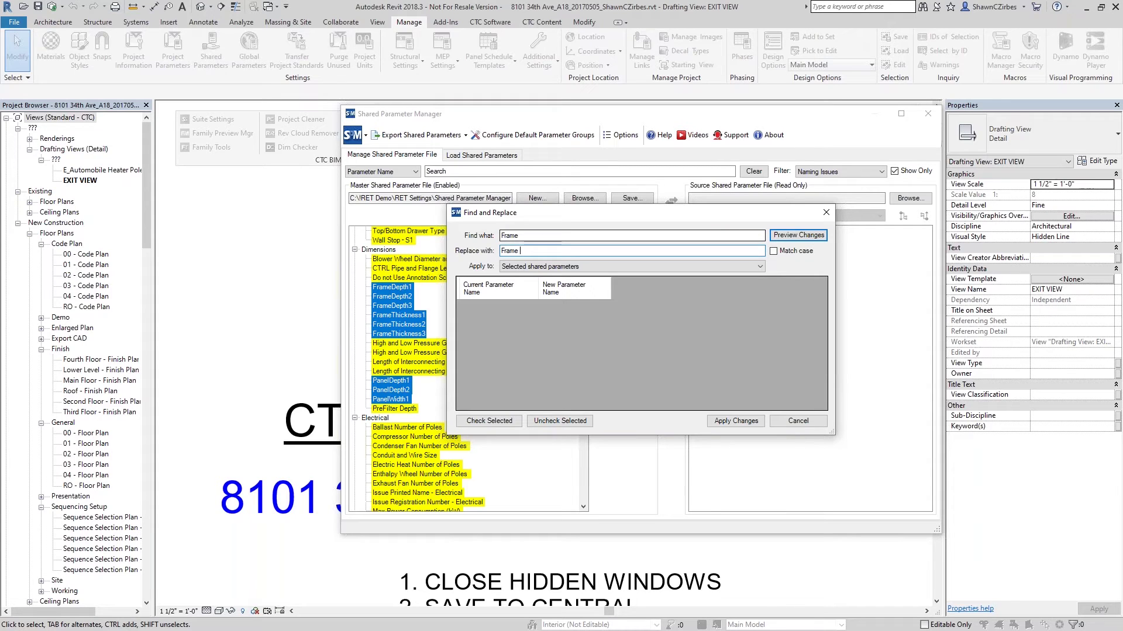
pyautogui.doubleClick(508, 235)
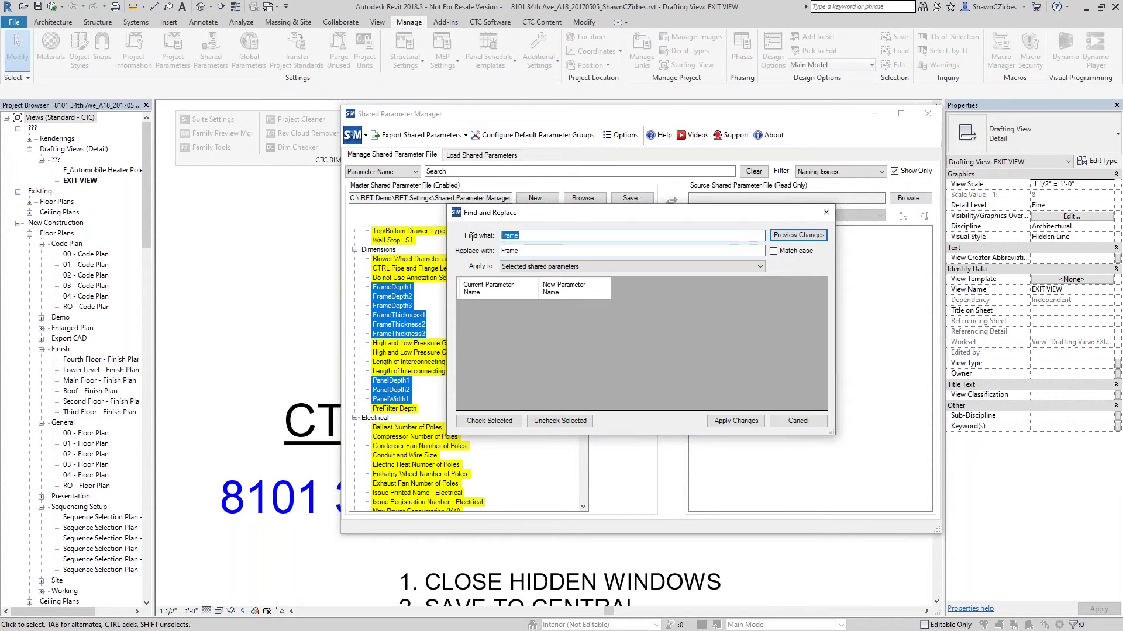
pyautogui.write('Depth')
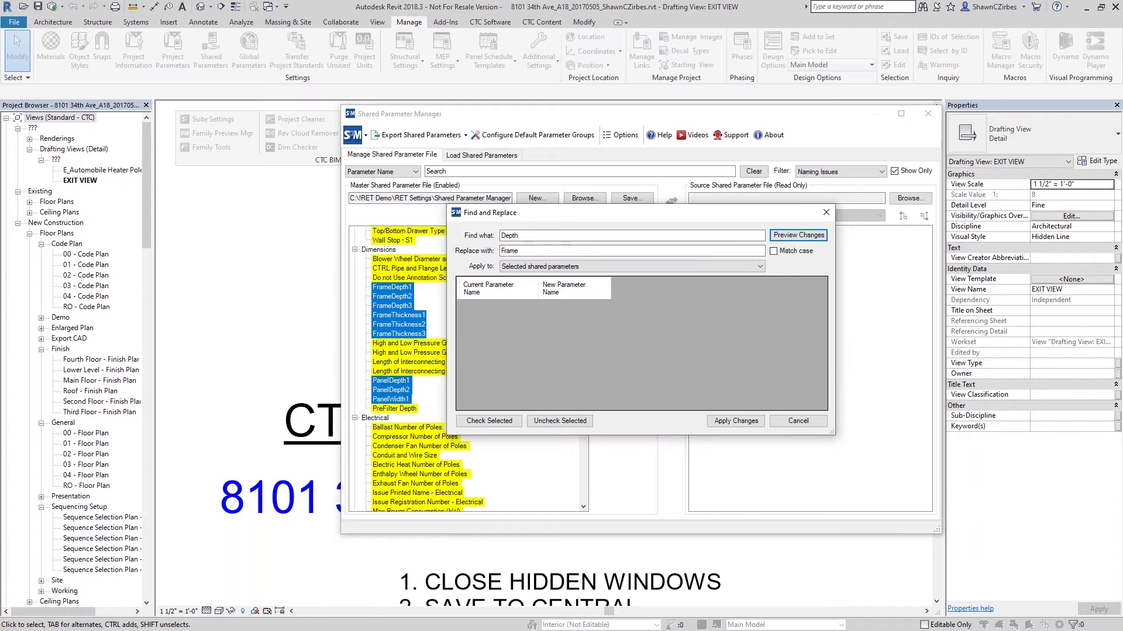
pyautogui.press('Tab')
pyautogui.write('Depth')
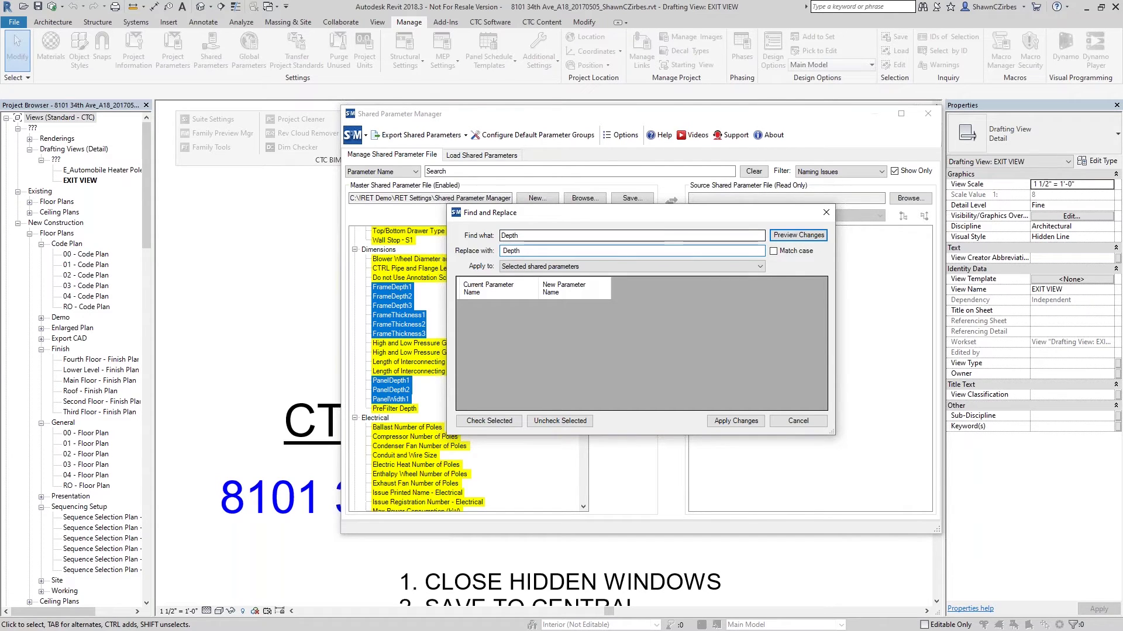
pyautogui.click(796, 235)
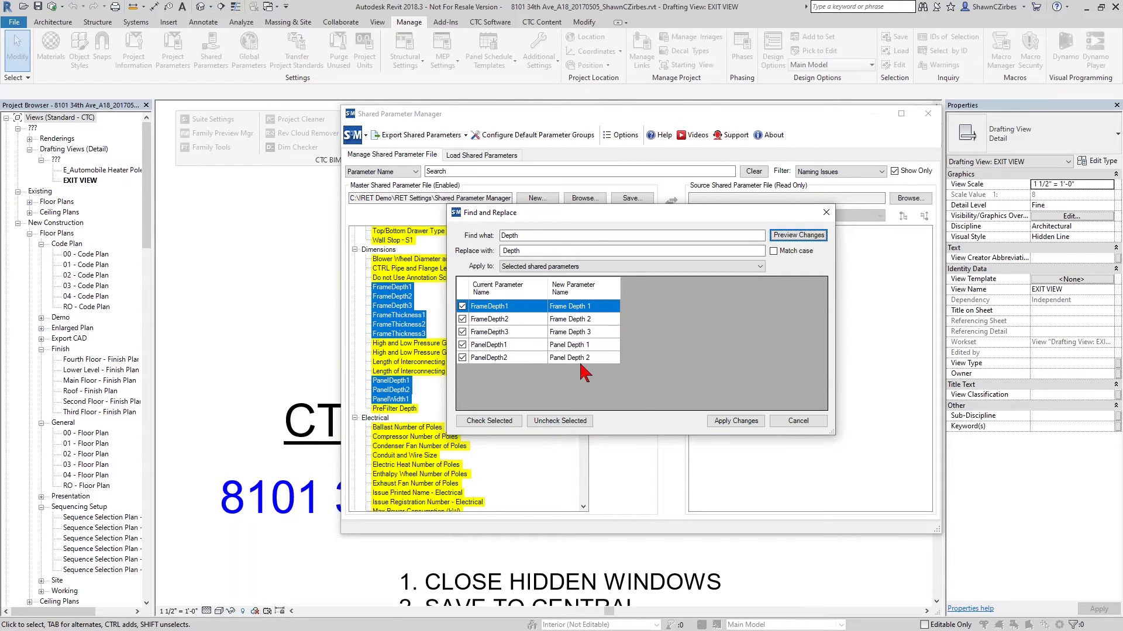
pyautogui.click(728, 419)
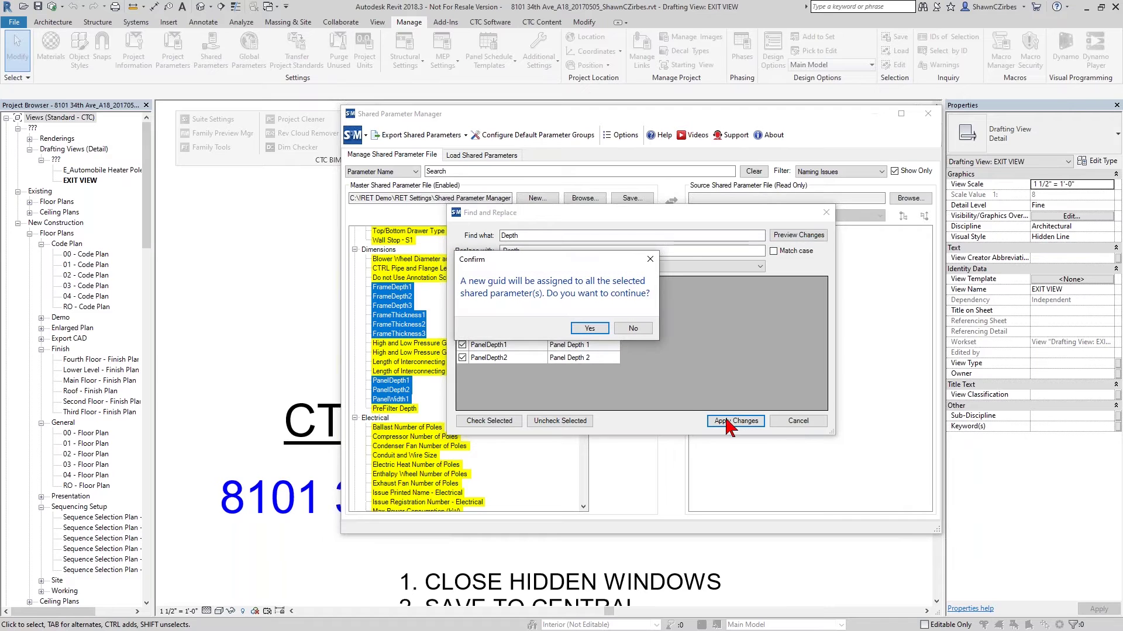
pyautogui.click(589, 328)
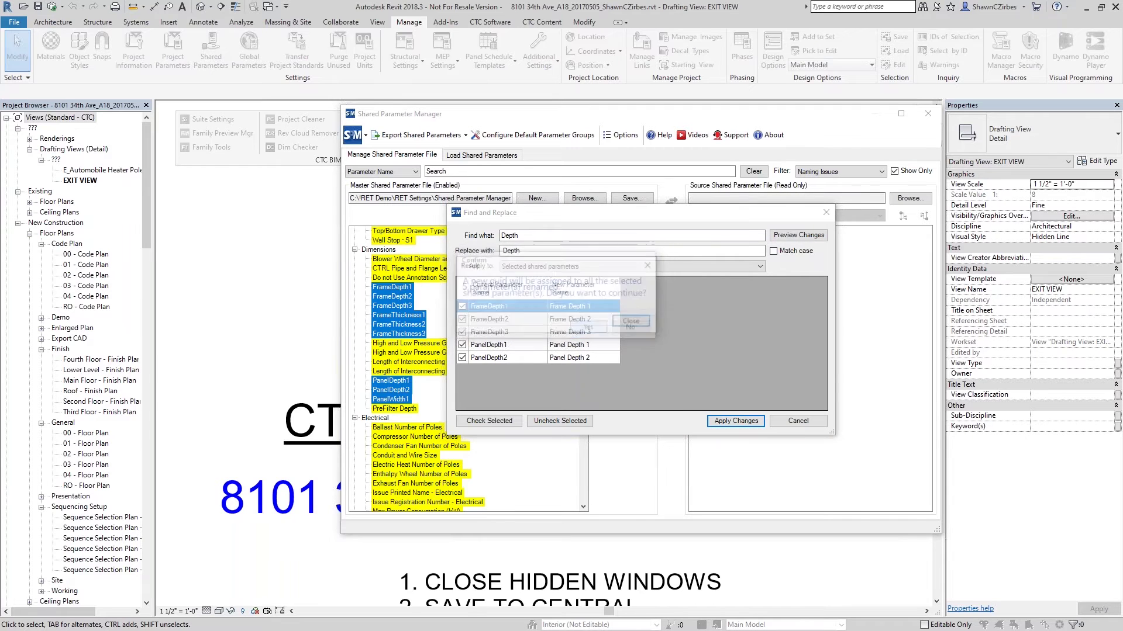
pyautogui.click(631, 322)
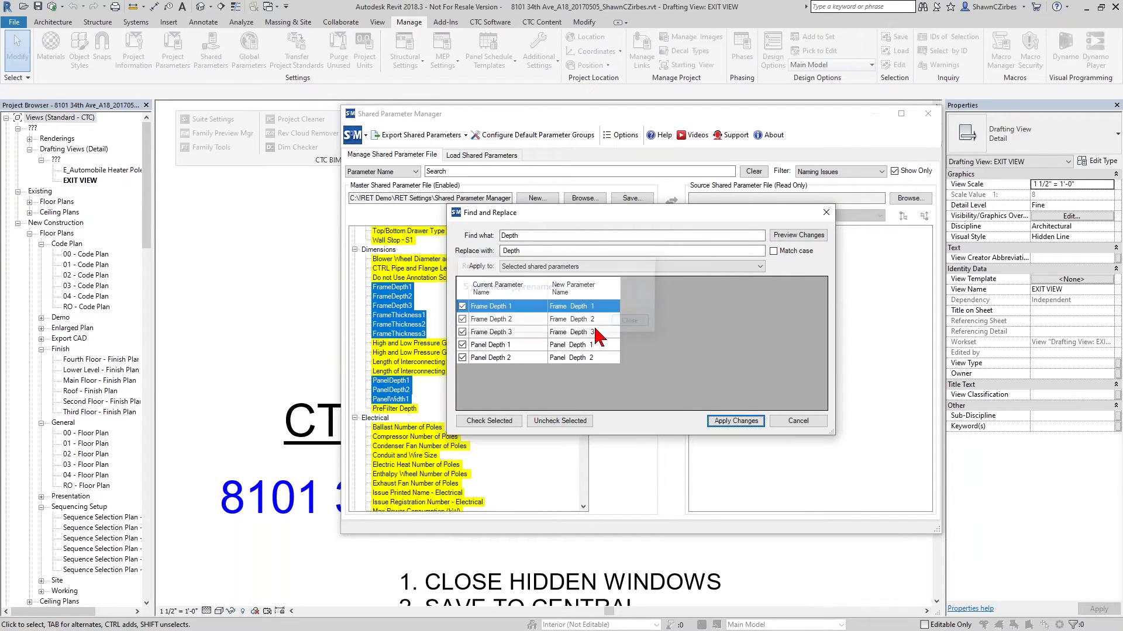
# - Find and replace "Thickness" with " Thickness" (leading space) in the selected parameters' names, accept the new GUIDs and finish replacing
pyautogui.write('Thickness')
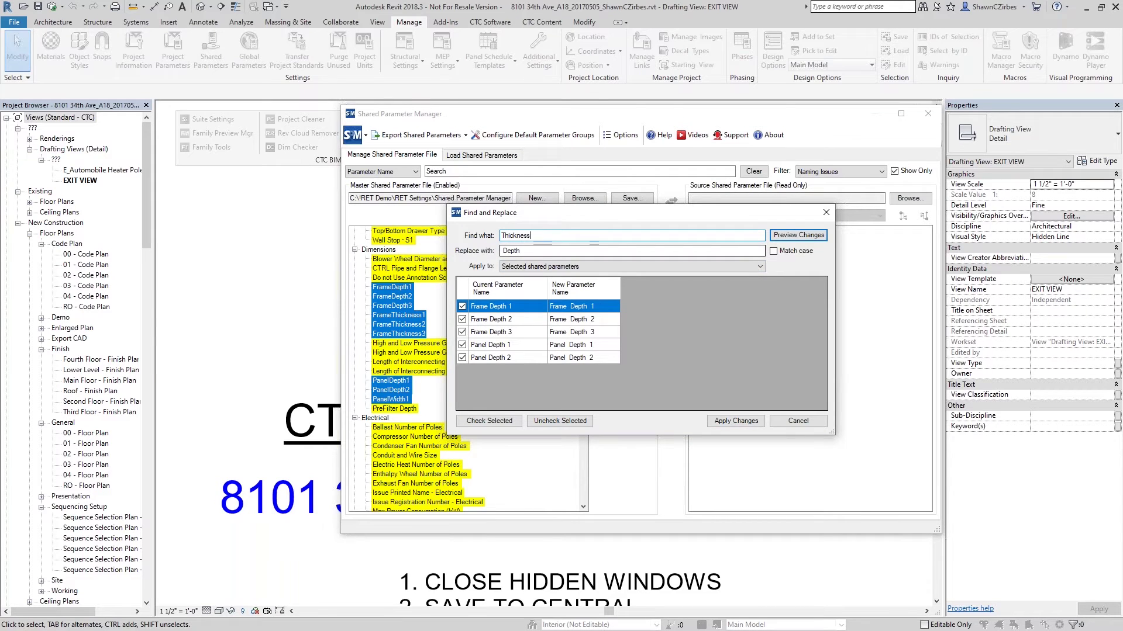
pyautogui.moveTo(501, 250); pyautogui.dragTo(509, 252)
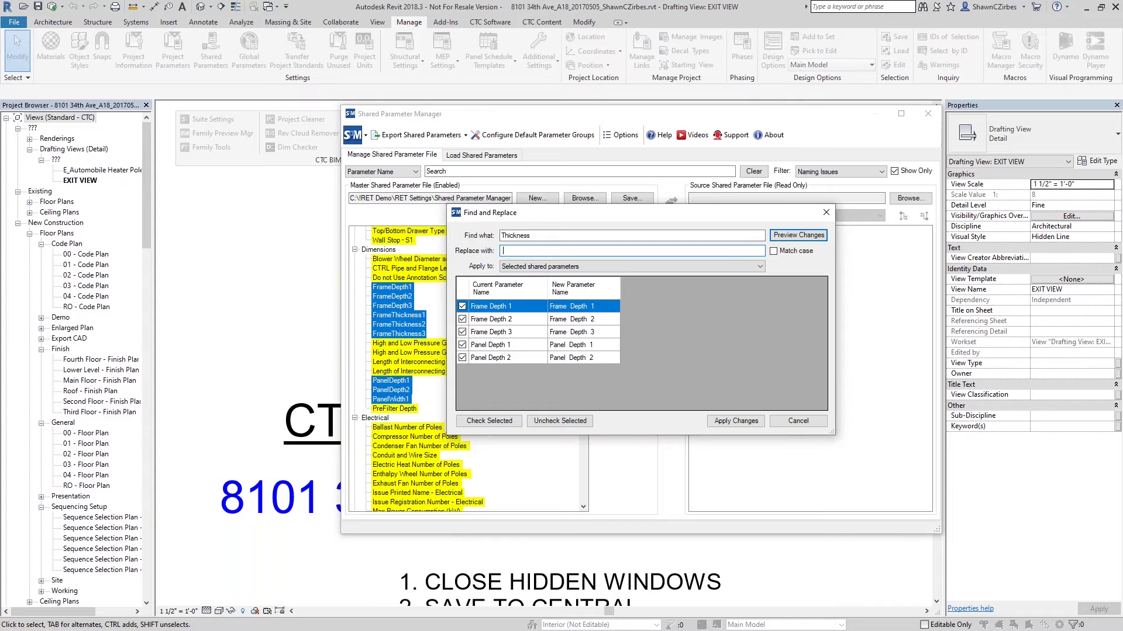
pyautogui.write('Thikness')
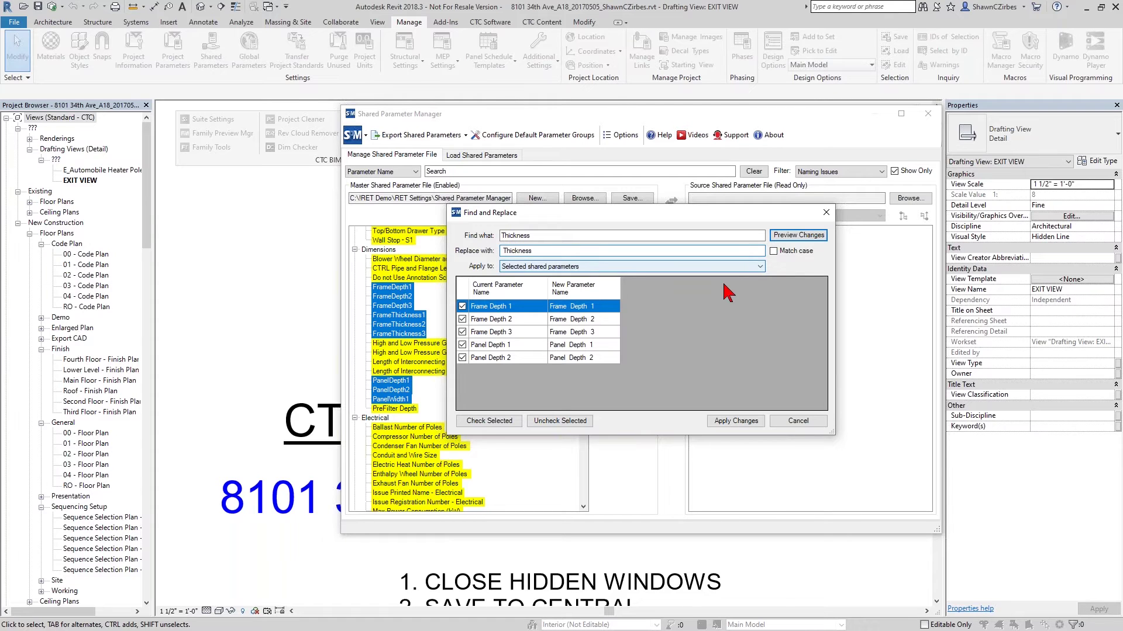
pyautogui.click(801, 236)
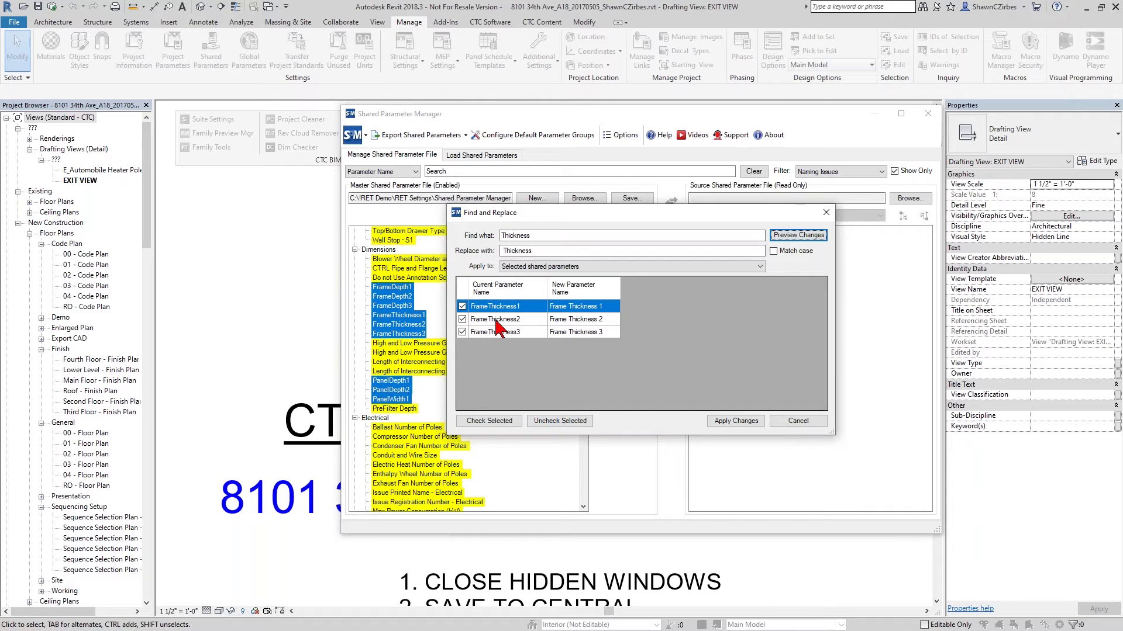
pyautogui.click(570, 267)
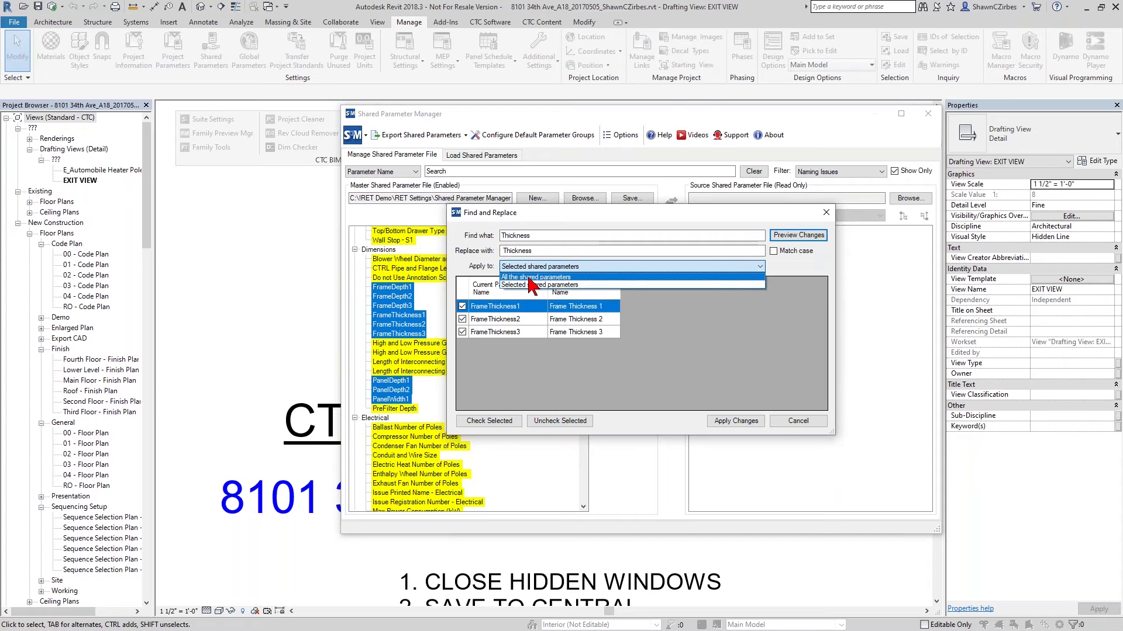
pyautogui.click(577, 286)
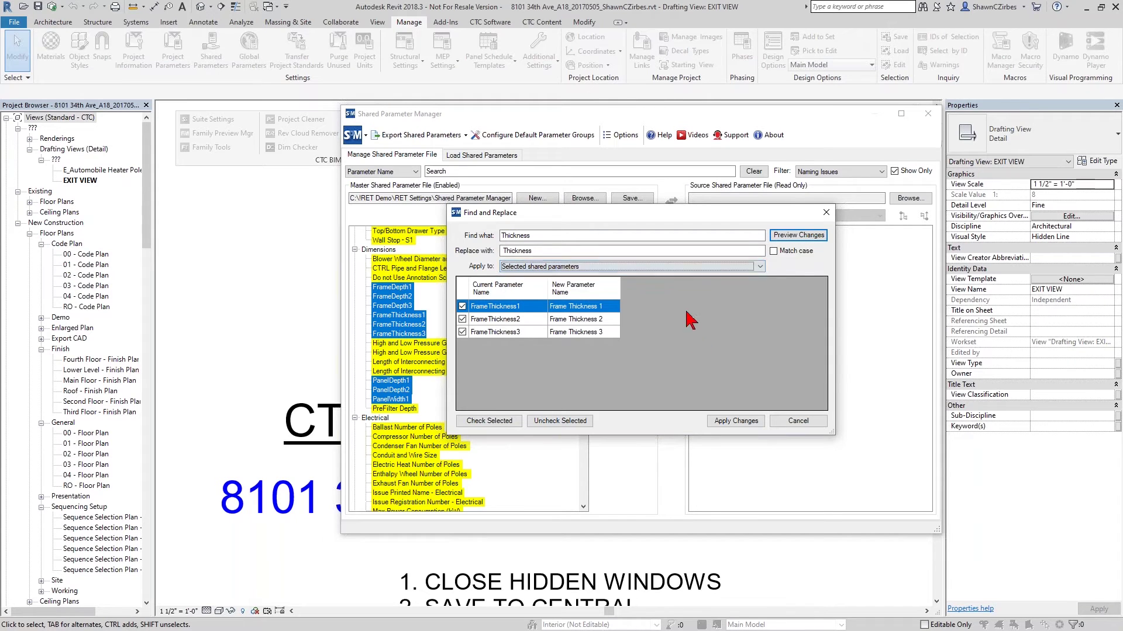
pyautogui.click(723, 421)
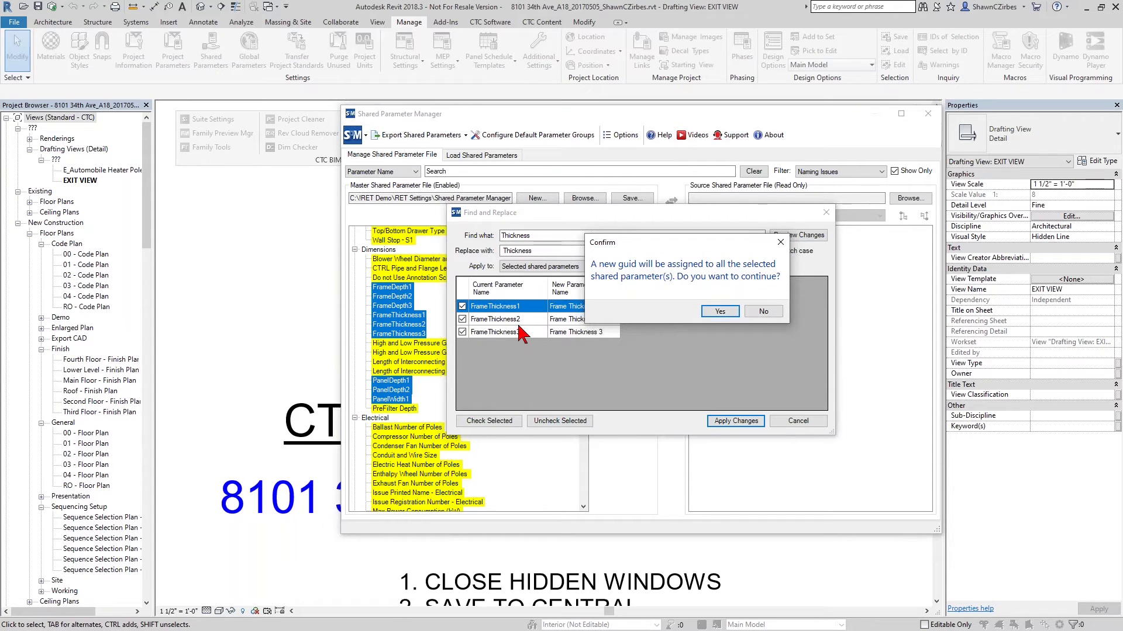
pyautogui.click(720, 312)
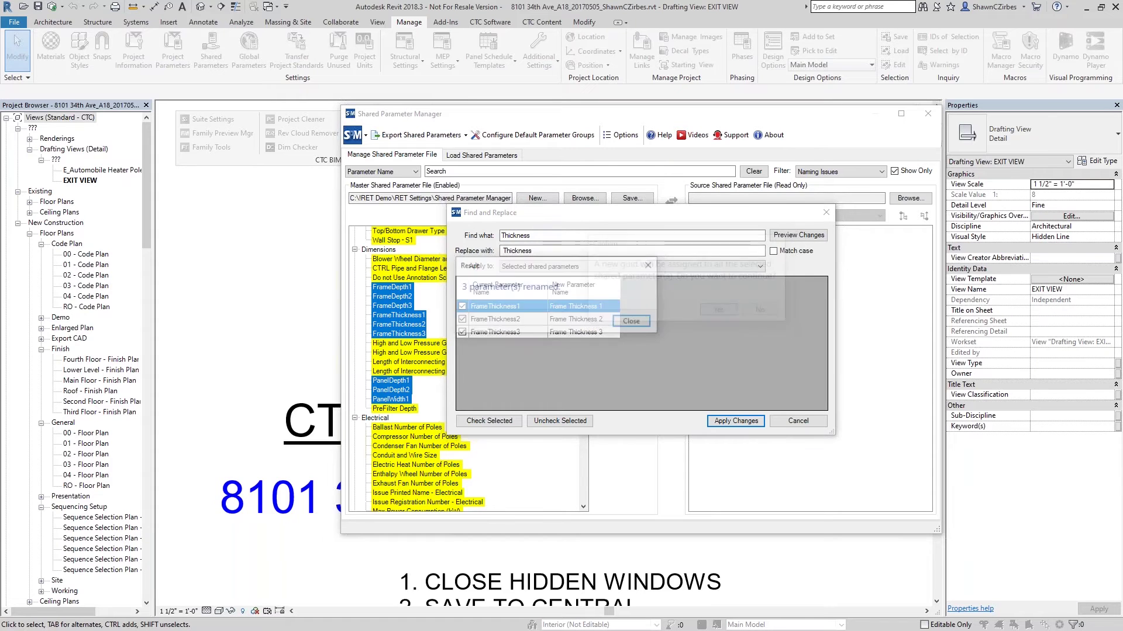
pyautogui.click(631, 320)
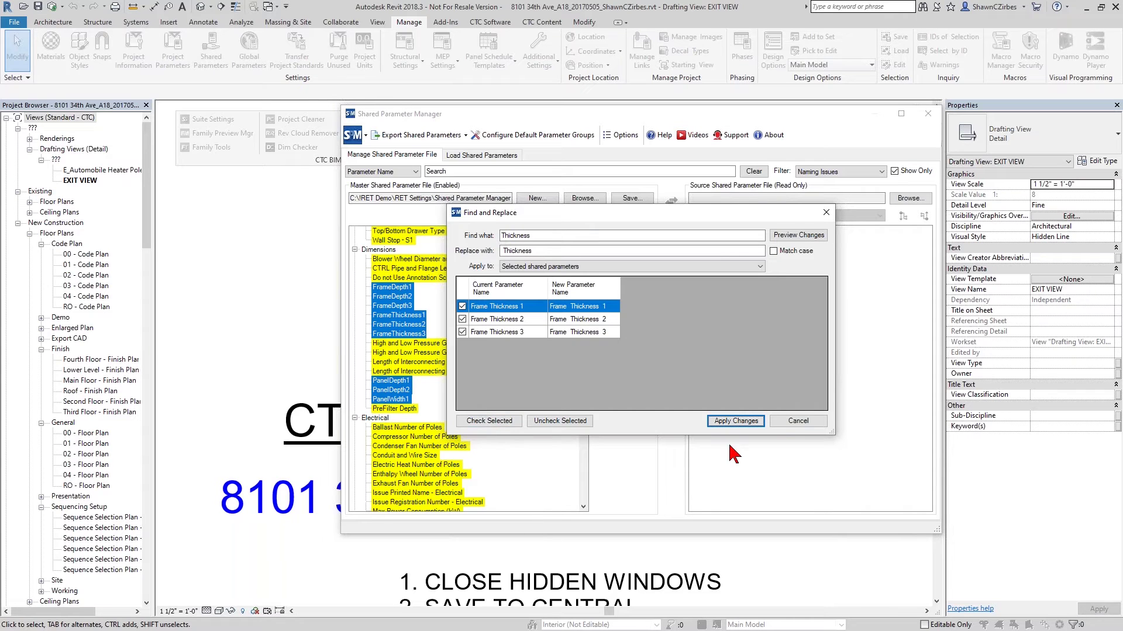
pyautogui.click(797, 422)
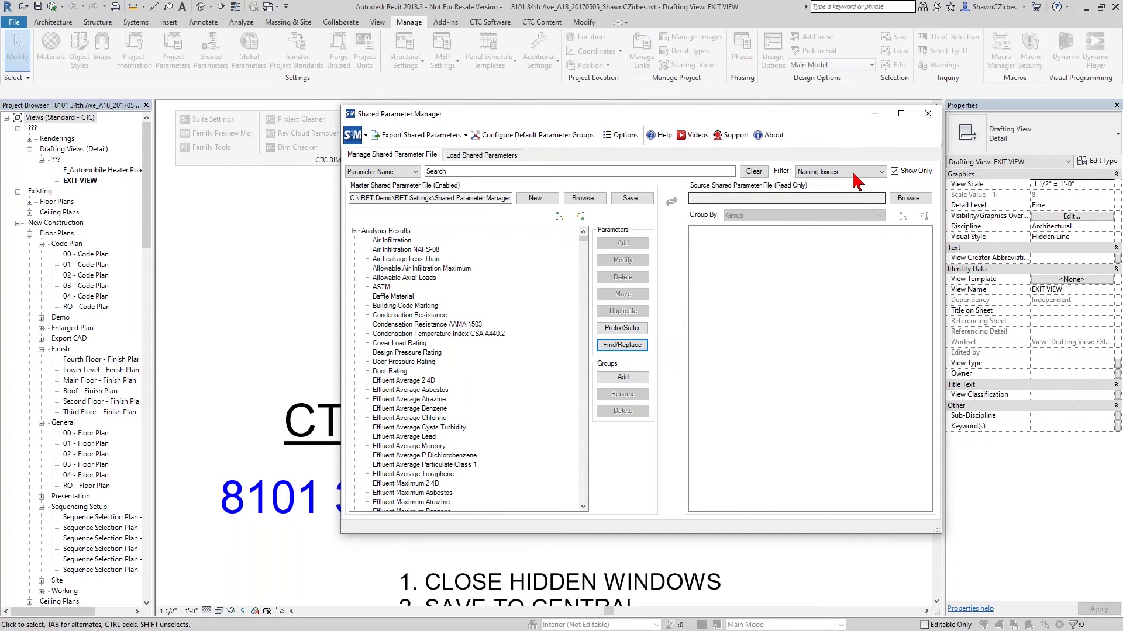
# - Reapply the Naming Issues filter to the master list and check which Dimensions parameters are still flagged
pyautogui.click(881, 171)
pyautogui.click(842, 182)
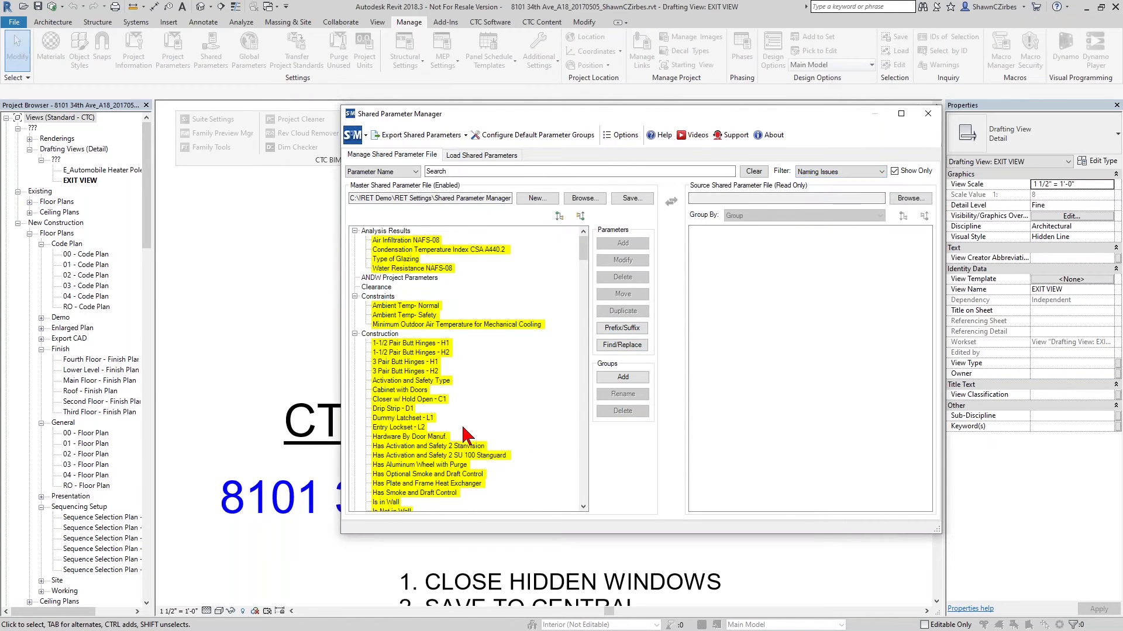
pyautogui.scroll(-14, 464, 436)
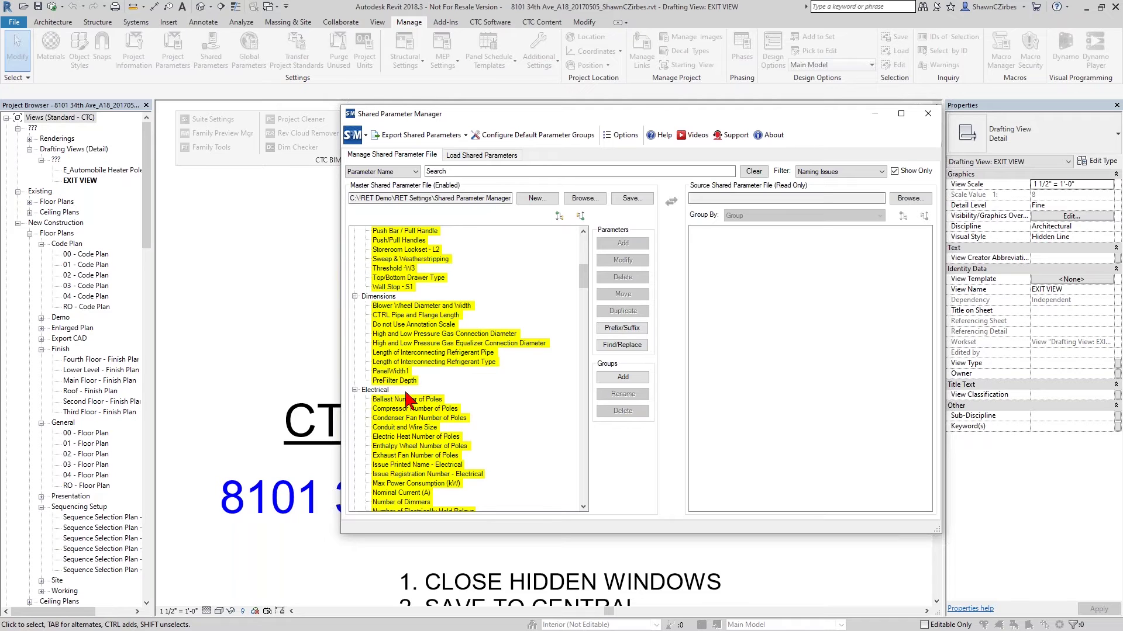
# - Check the file name at the end of the master shared parameter file's path
pyautogui.moveTo(471, 198); pyautogui.dragTo(494, 200)
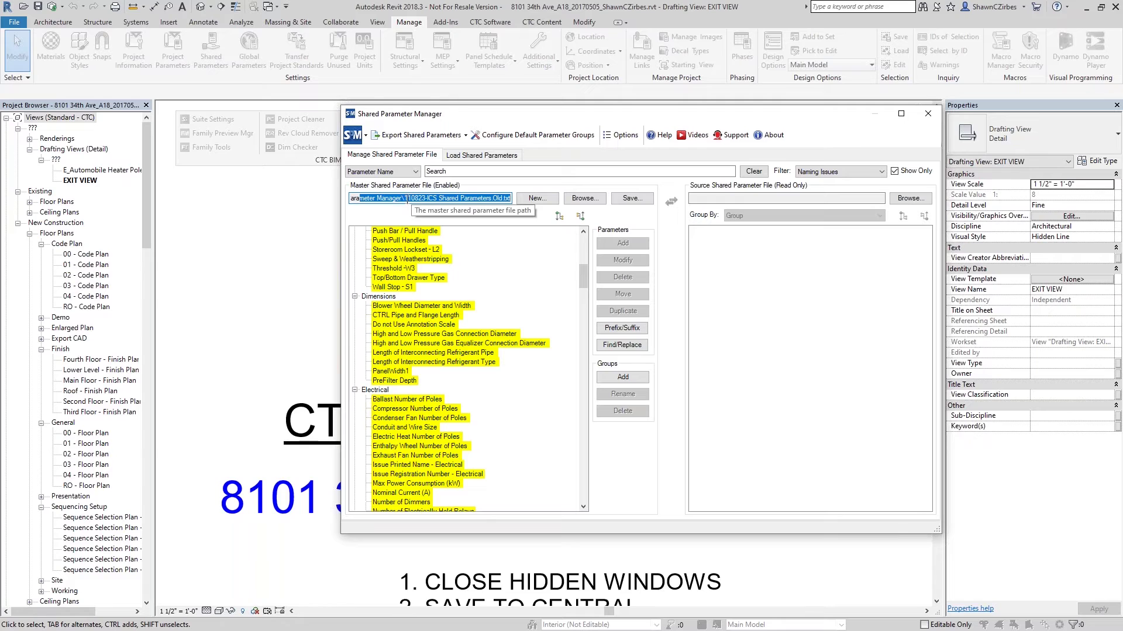
pyautogui.doubleClick(500, 200)
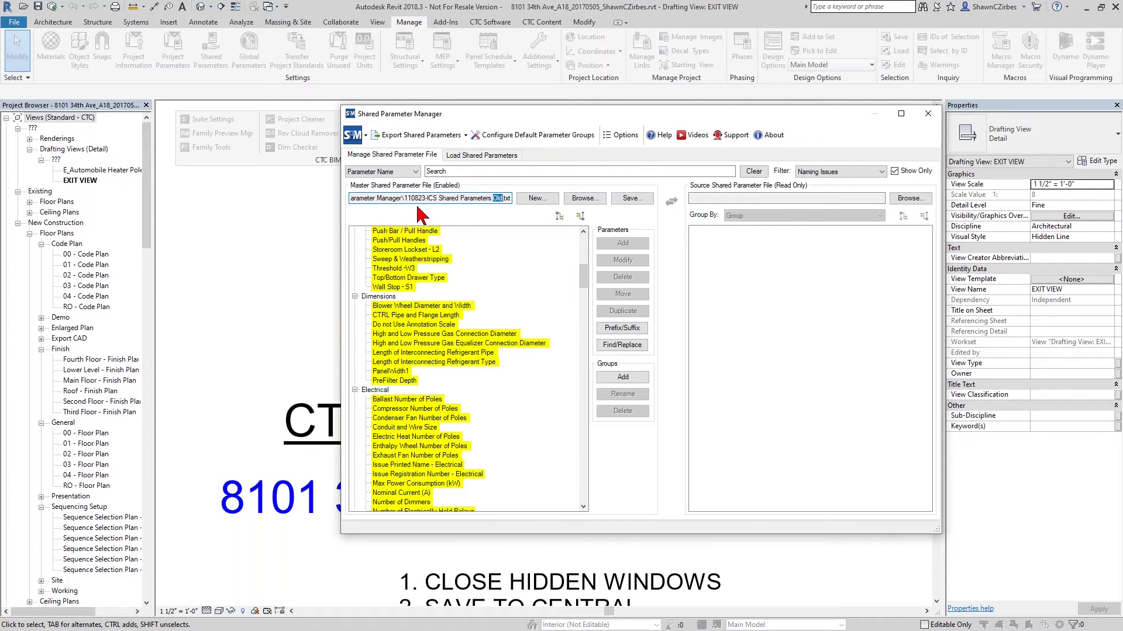
pyautogui.moveTo(406, 201); pyautogui.dragTo(512, 202)
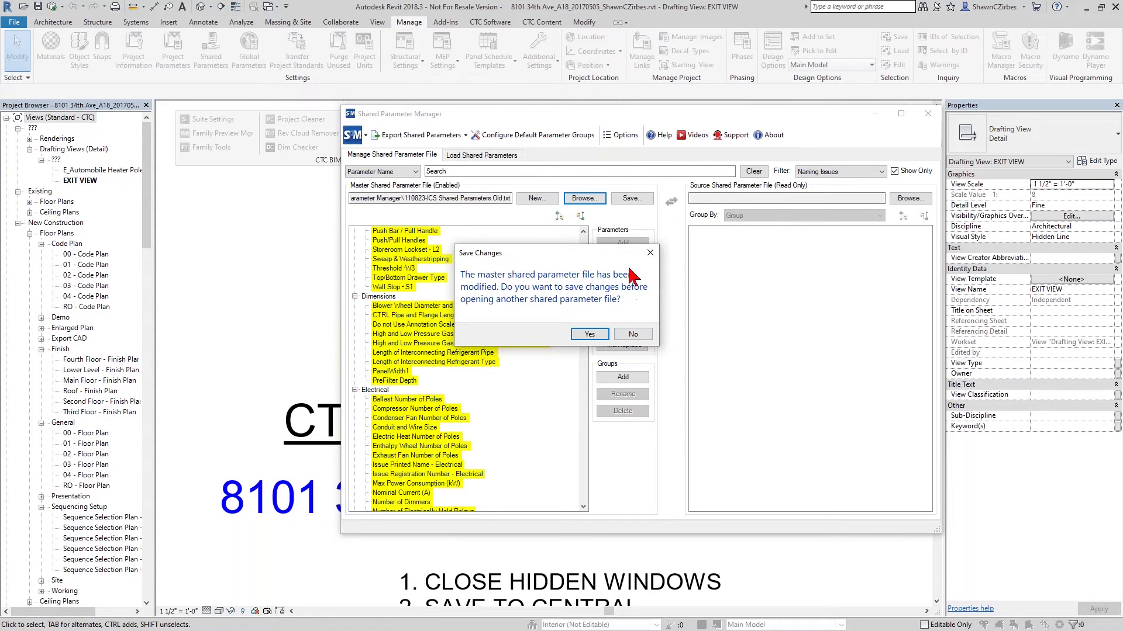
# - Compare 110823-ICS Shared Parameters.Old.txt with 110823-ICS Shared Parameters.txt in the master file browser, without saving changes or opening another file
pyautogui.click(649, 254)
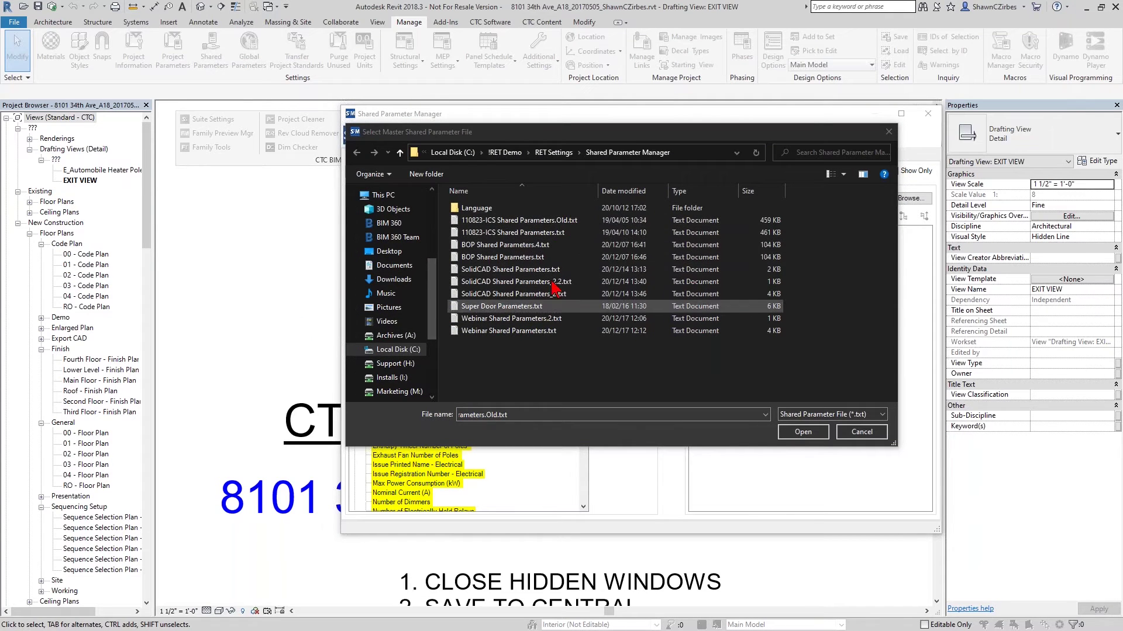
pyautogui.click(521, 221)
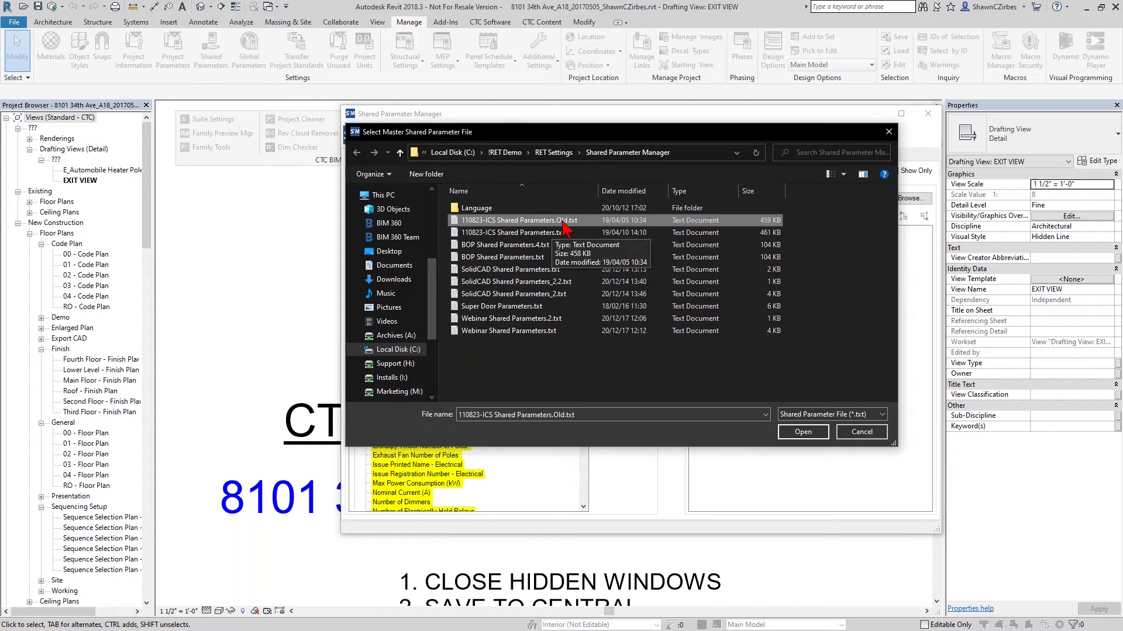
pyautogui.click(497, 232)
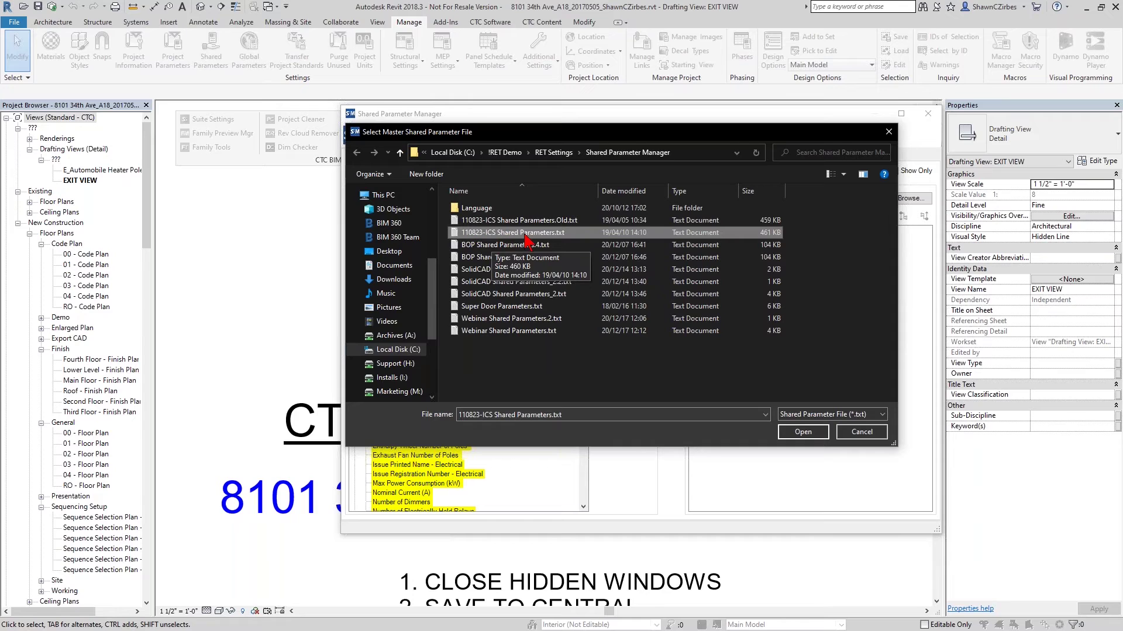
pyautogui.click(500, 221)
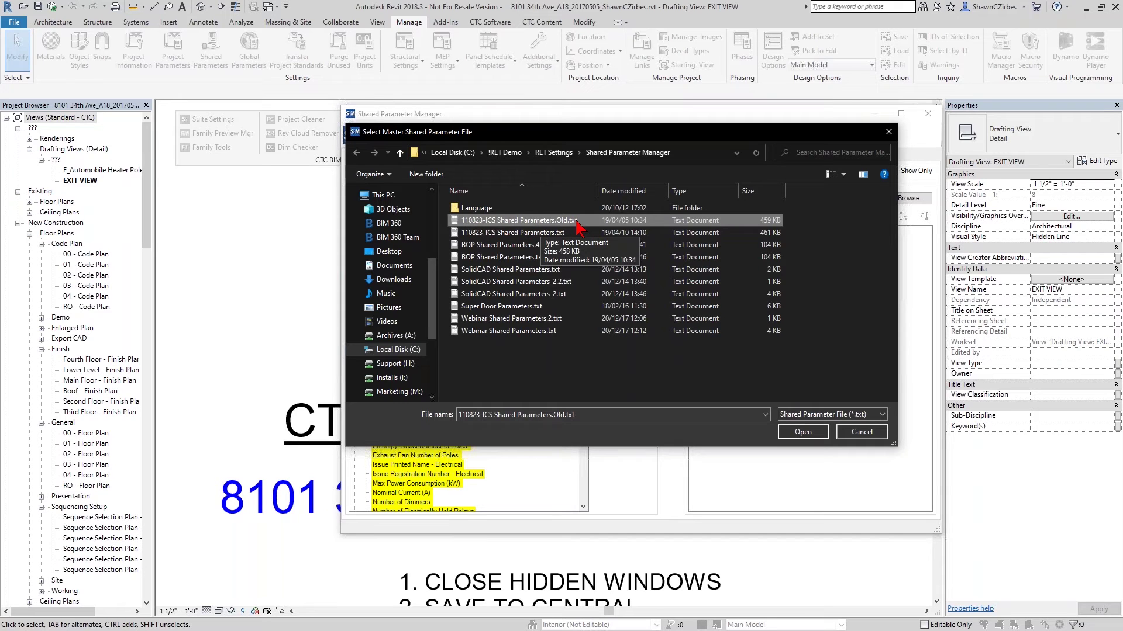
pyautogui.click(519, 234)
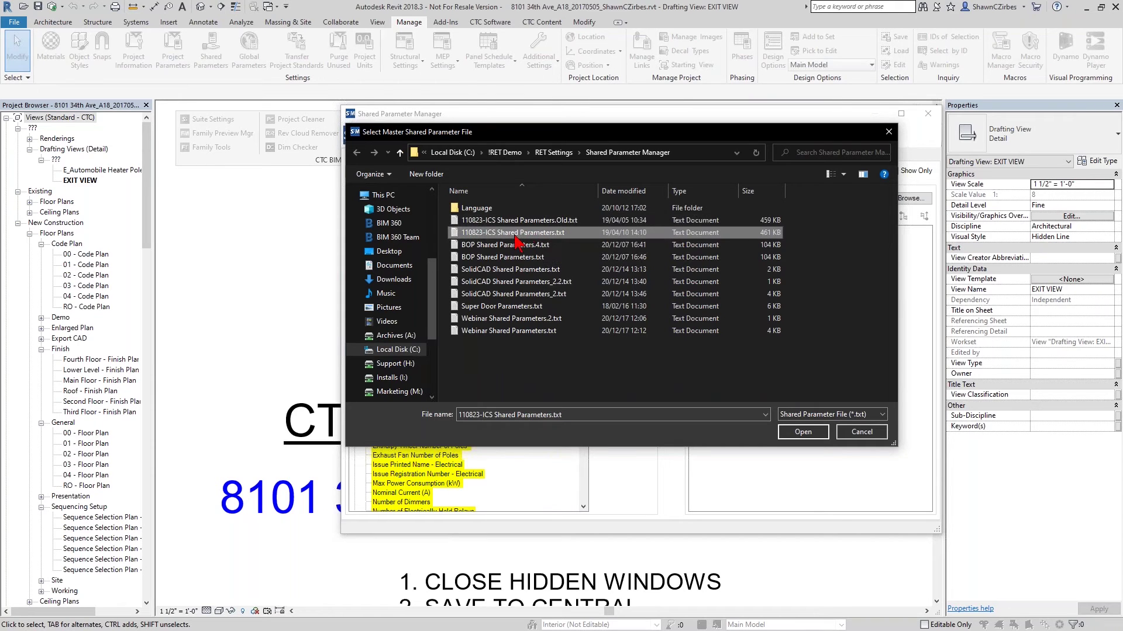
pyautogui.click(474, 221)
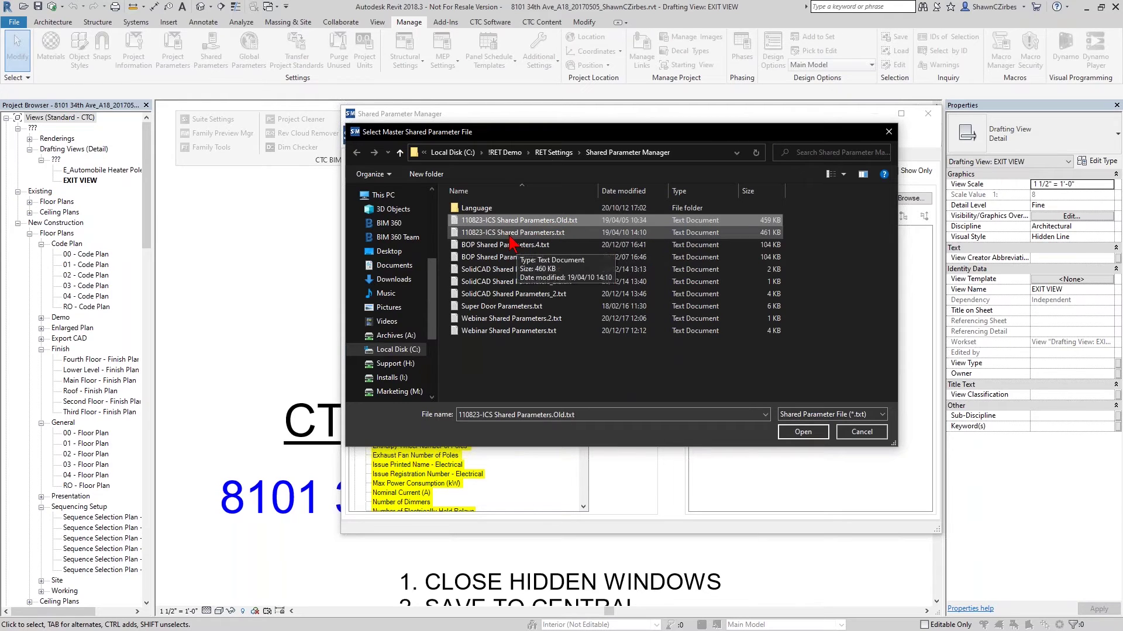
pyautogui.click(862, 432)
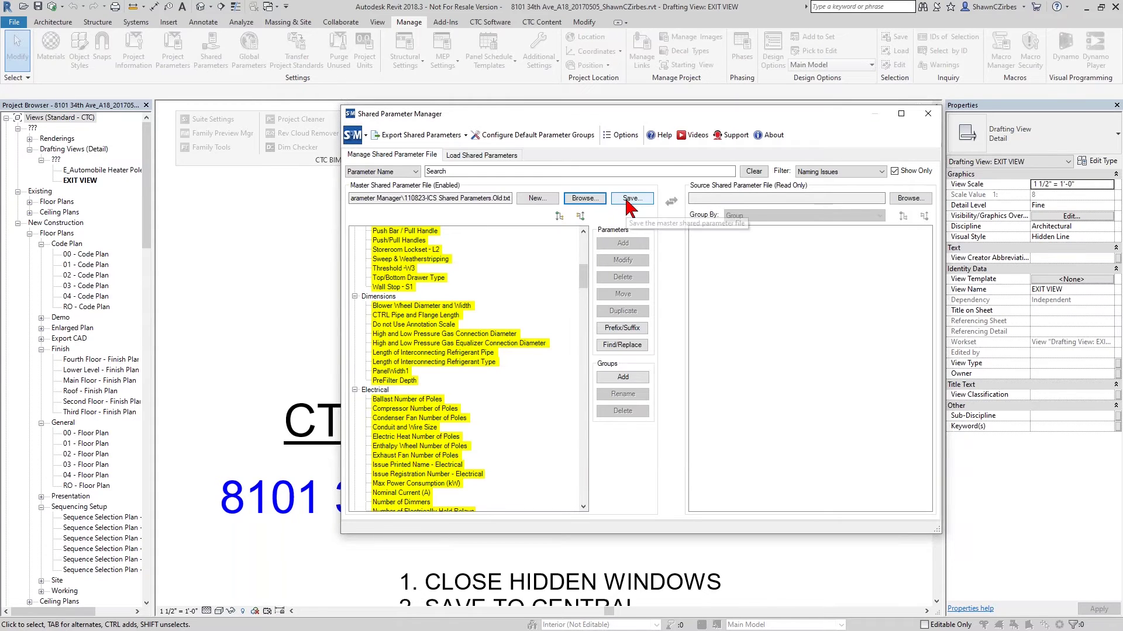
# - Save the changes to the master shared parameter file
pyautogui.click(630, 199)
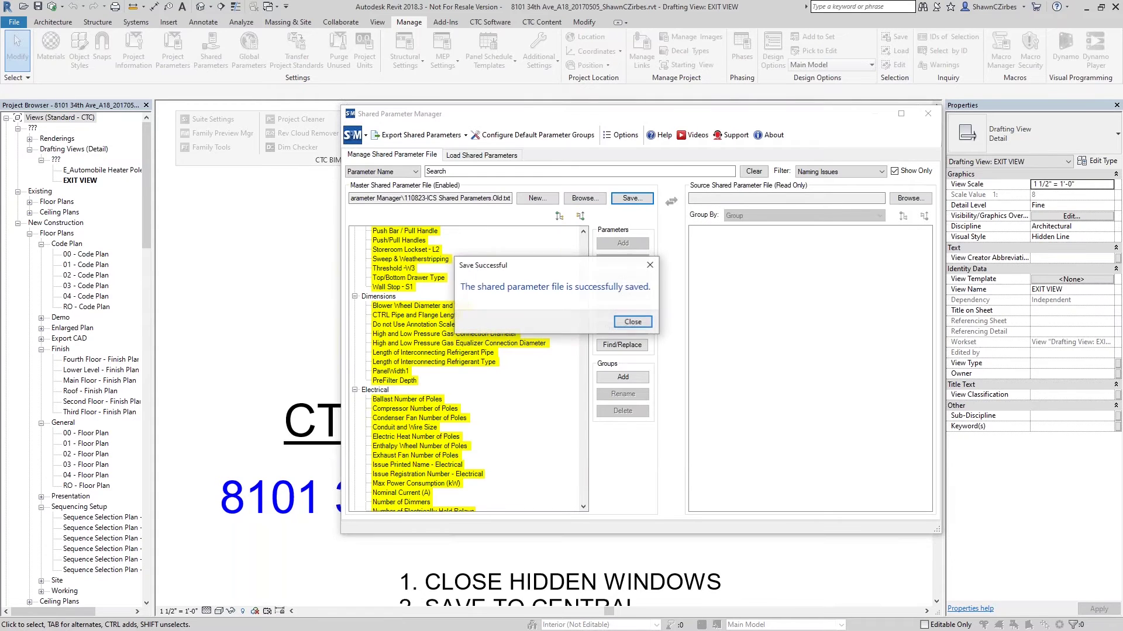
pyautogui.click(635, 323)
# - Examine the numbered backup copies of the 110823-ICS and Webinar shared parameter files in the master file browser, without opening any
pyautogui.click(585, 199)
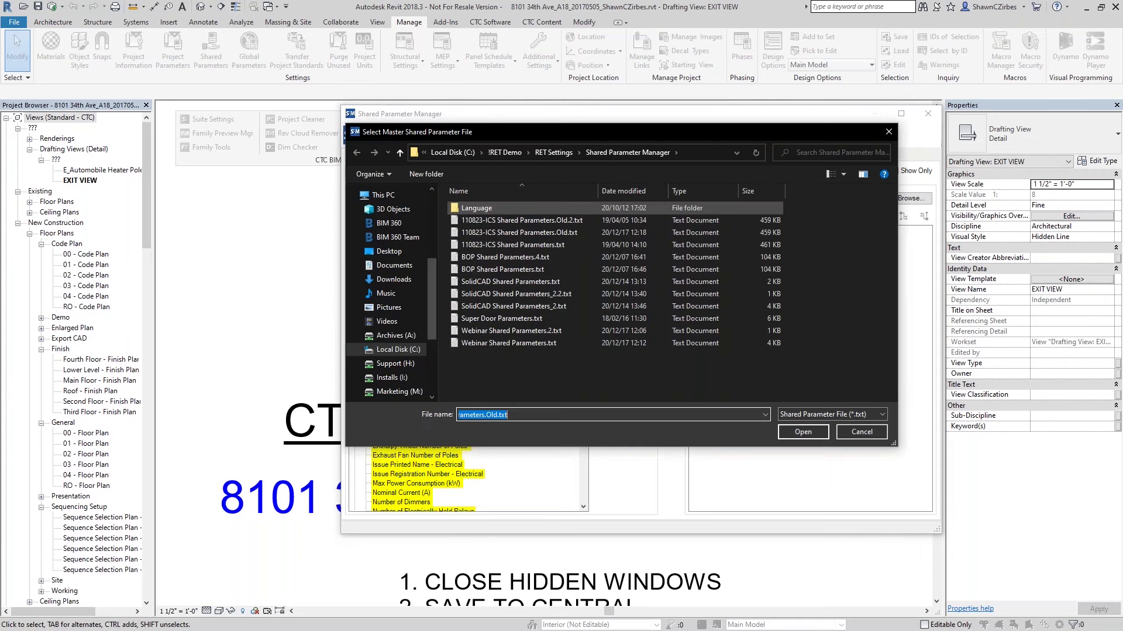
pyautogui.click(564, 222)
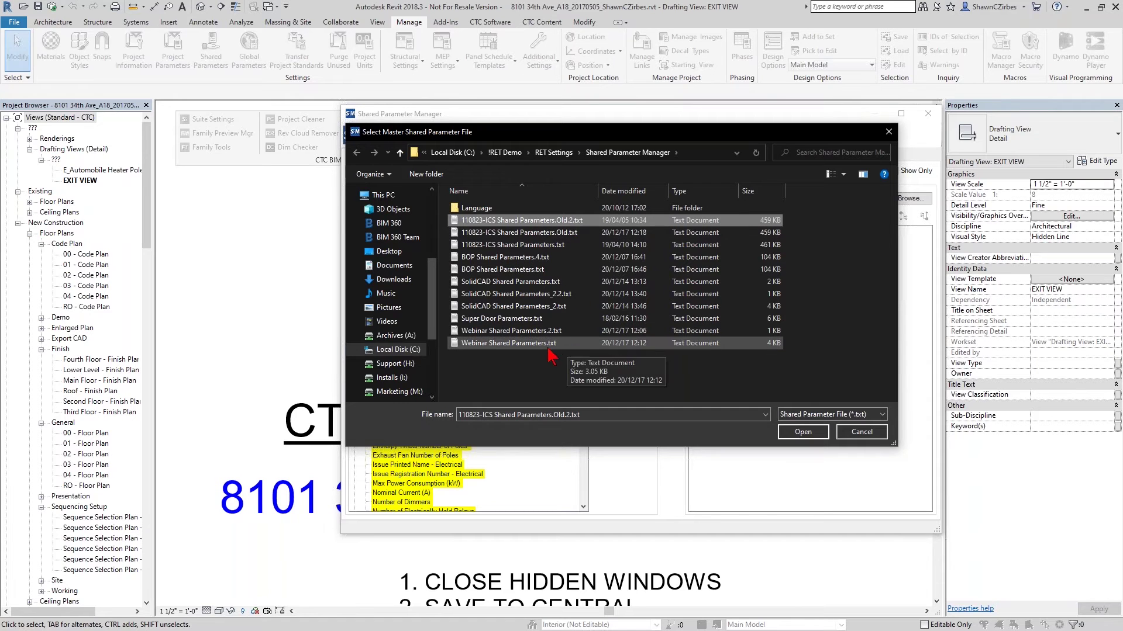
pyautogui.click(485, 345)
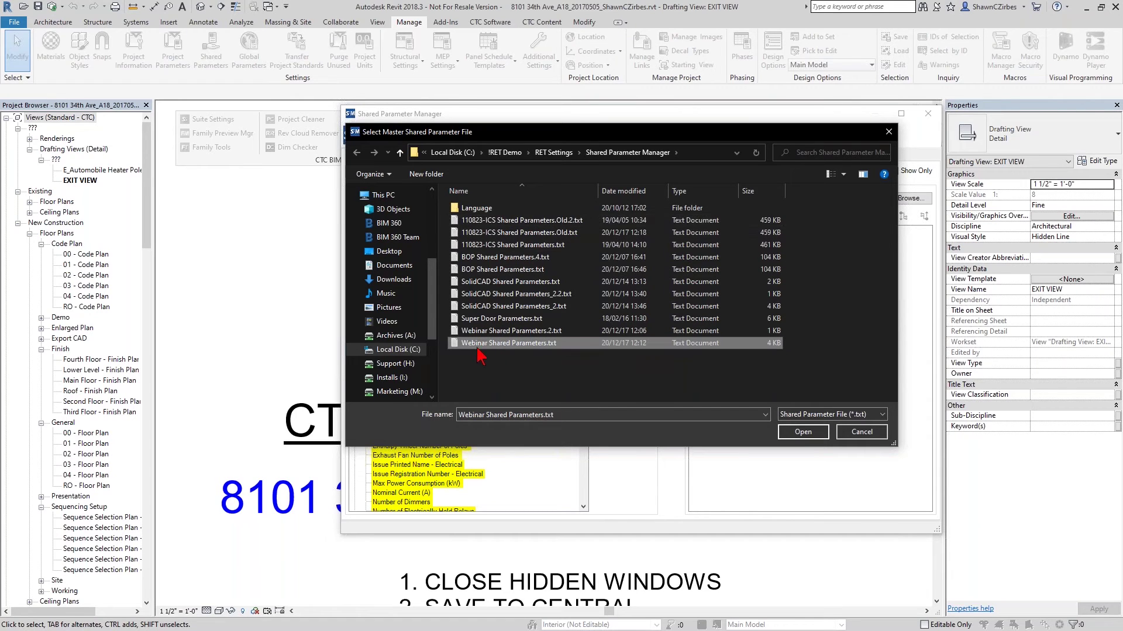
pyautogui.click(541, 332)
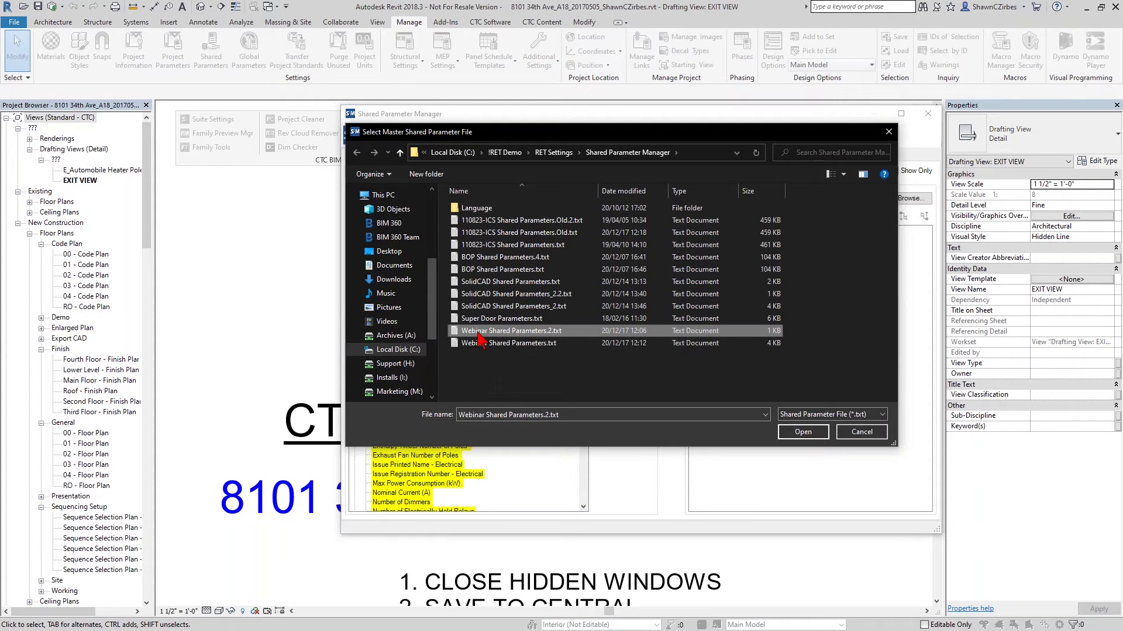
pyautogui.click(555, 343)
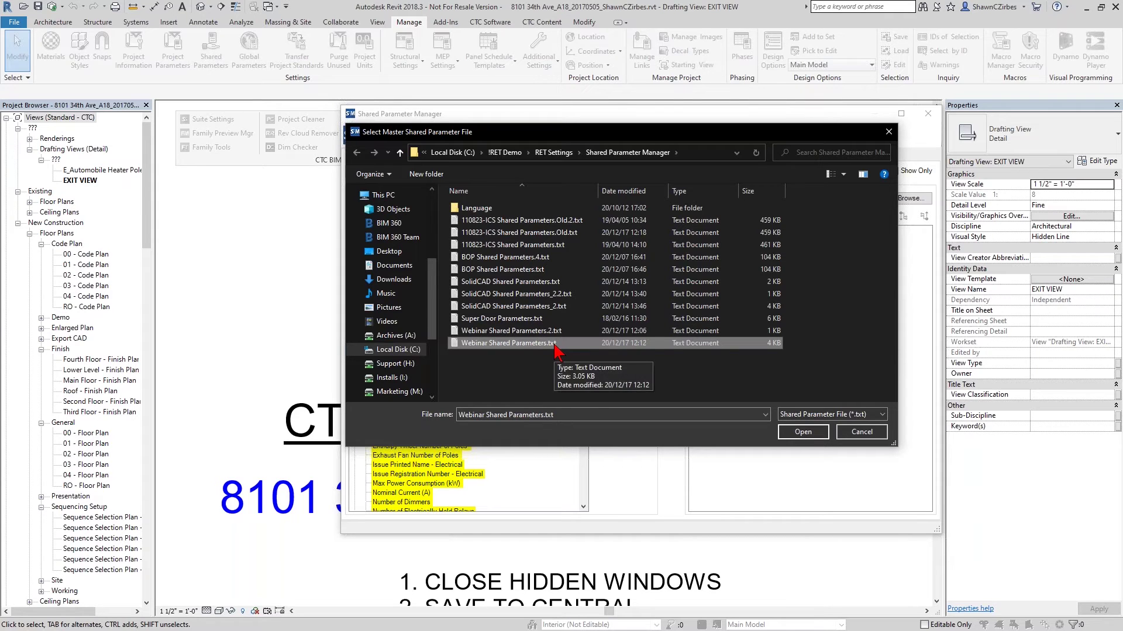
pyautogui.click(576, 221)
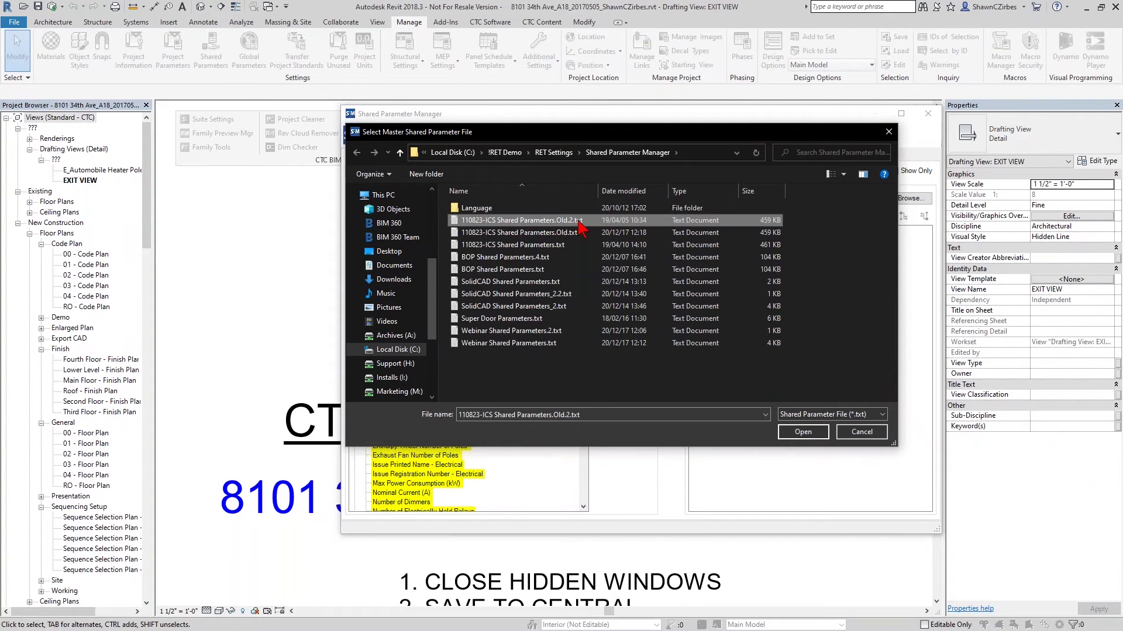
pyautogui.click(570, 234)
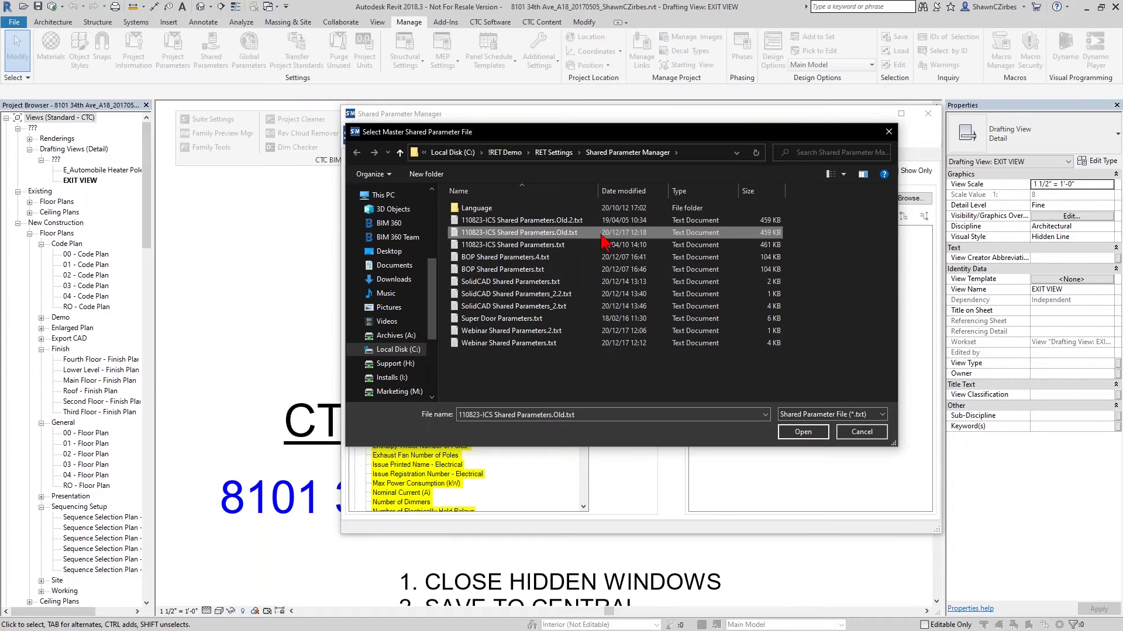
pyautogui.click(506, 245)
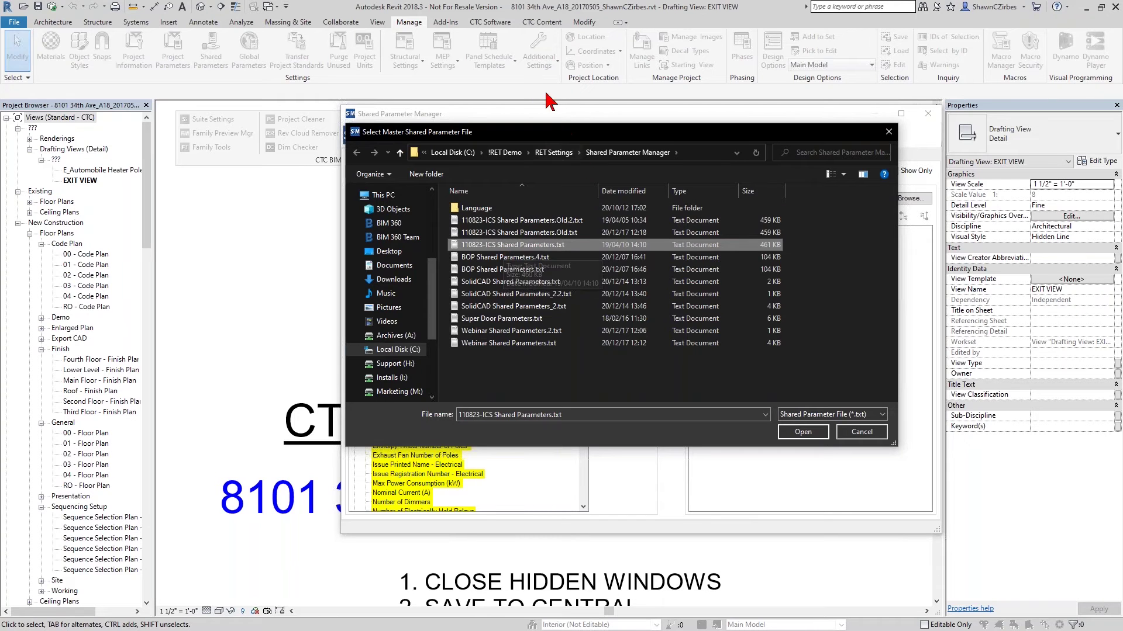
pyautogui.moveTo(548, 135); pyautogui.dragTo(534, 165)
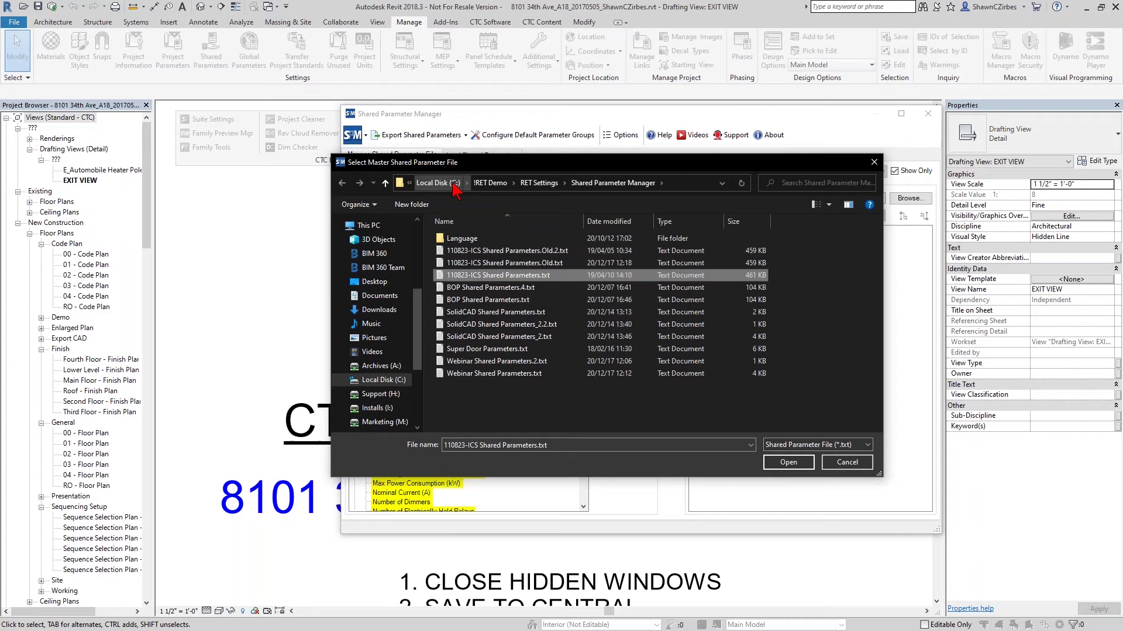
pyautogui.click(847, 463)
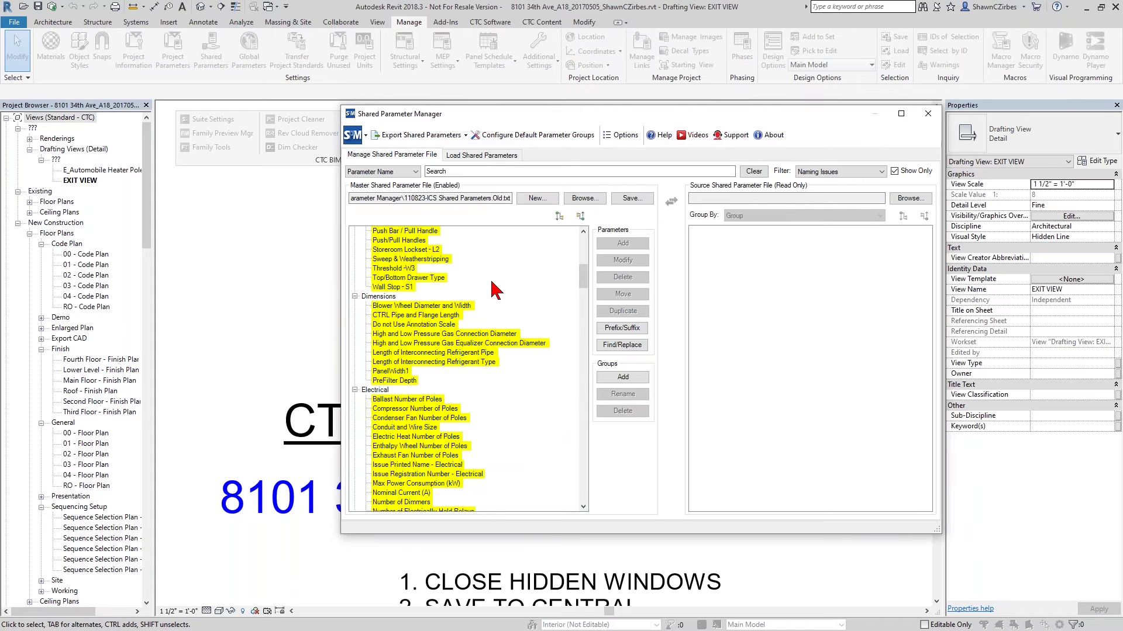
# - Turn off Show Only and set the parameter filter to None to list all master parameters
pyautogui.scroll(6, 490, 284)
pyautogui.scroll(10, 491, 281)
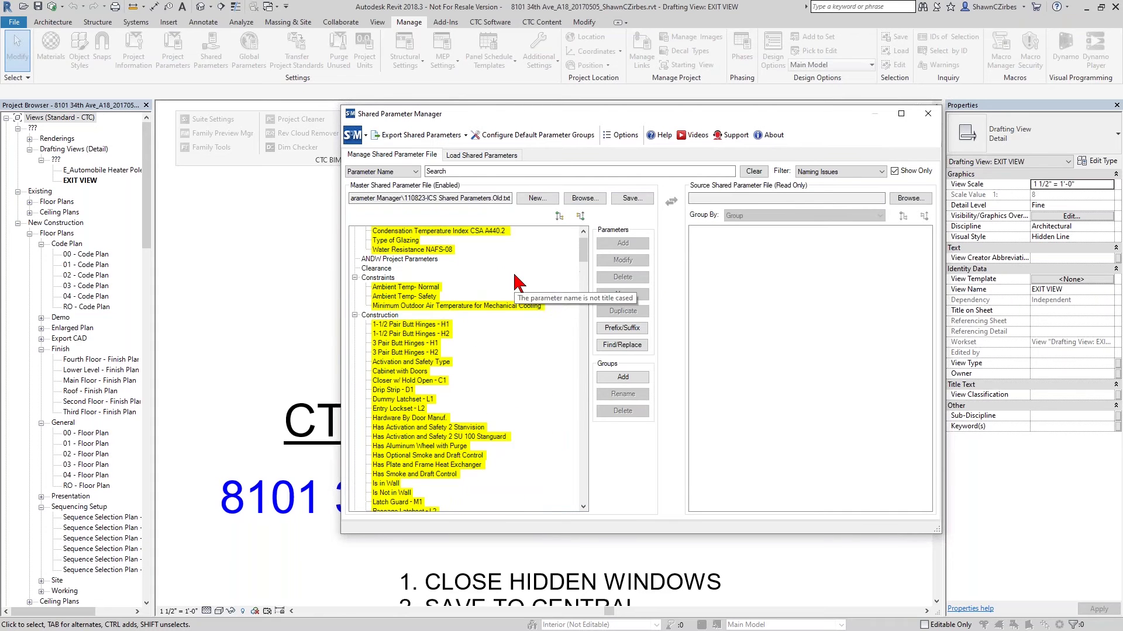
pyautogui.click(894, 171)
pyautogui.click(840, 171)
pyautogui.click(824, 182)
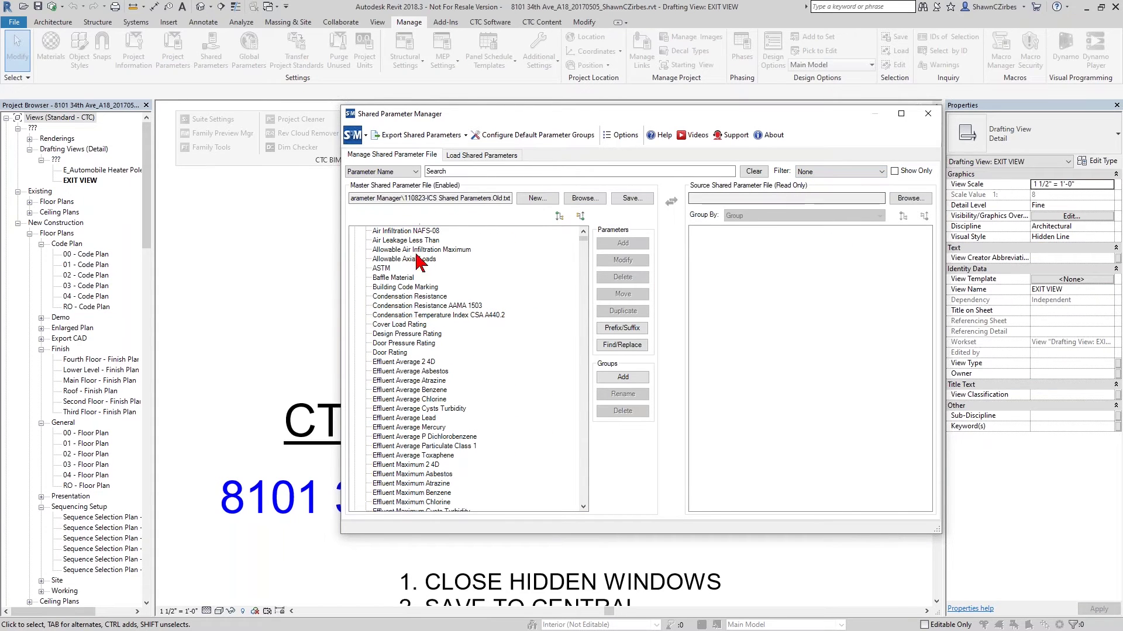
# - Add the prefix "CTC_" to the Analysis Results parameters Air Infiltration through Condensation Resistance AAMA 1503, accepting the new GUIDs
pyautogui.scroll(1, 581, 242)
pyautogui.click(410, 241)
pyautogui.keyDown('shift'); pyautogui.click(408, 325); pyautogui.keyUp('shift')
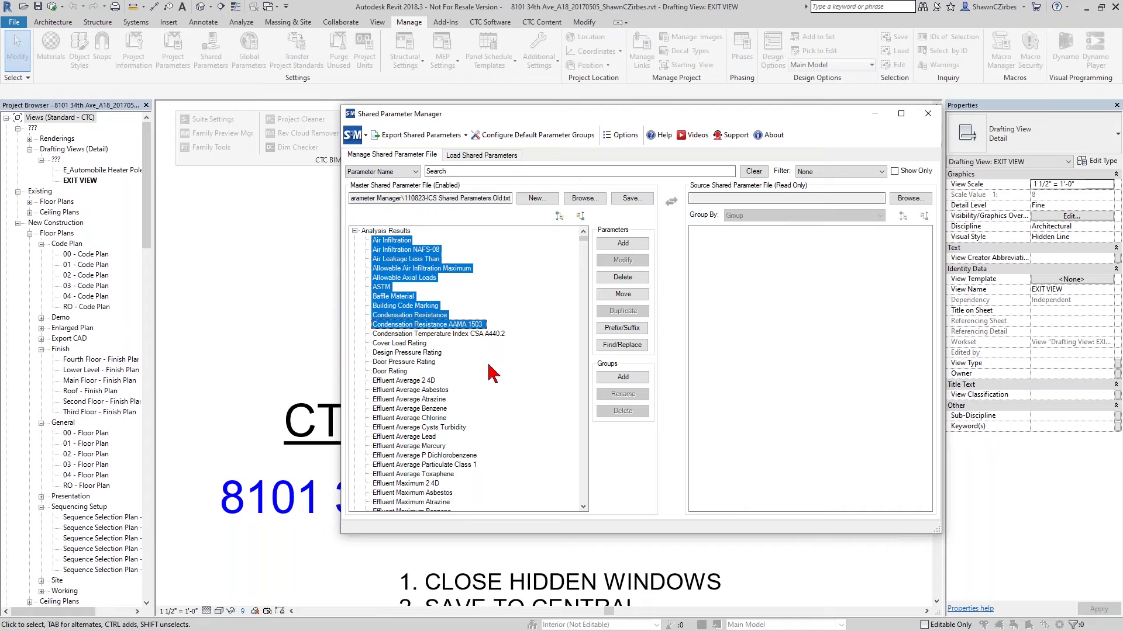
pyautogui.click(622, 328)
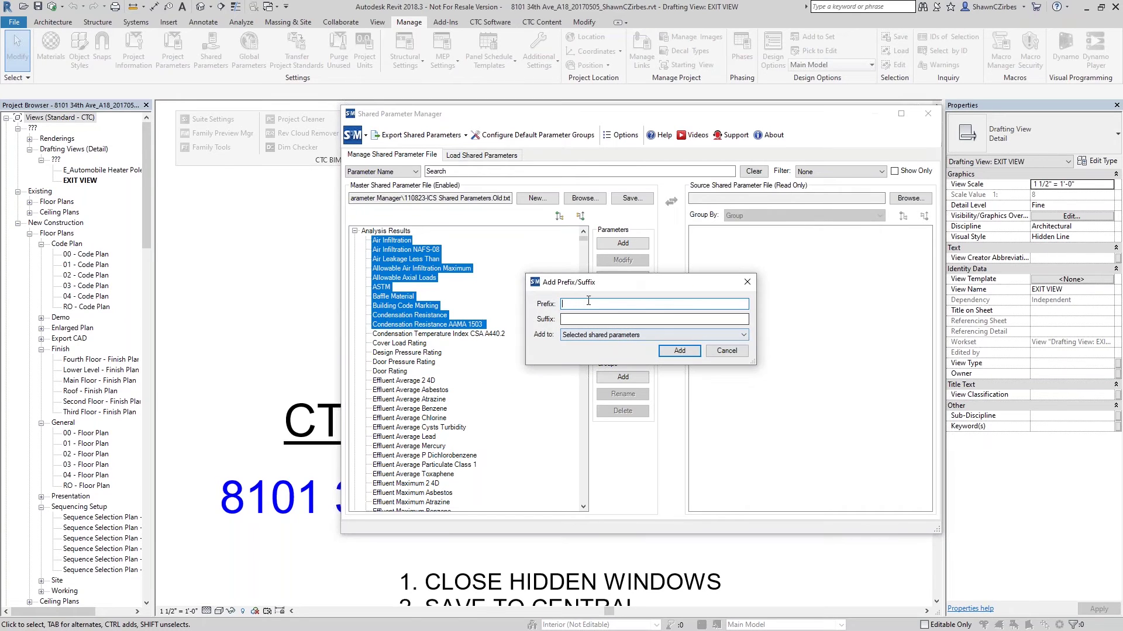
pyautogui.write('CTC')
pyautogui.press('Tab')
pyautogui.press('Tab')
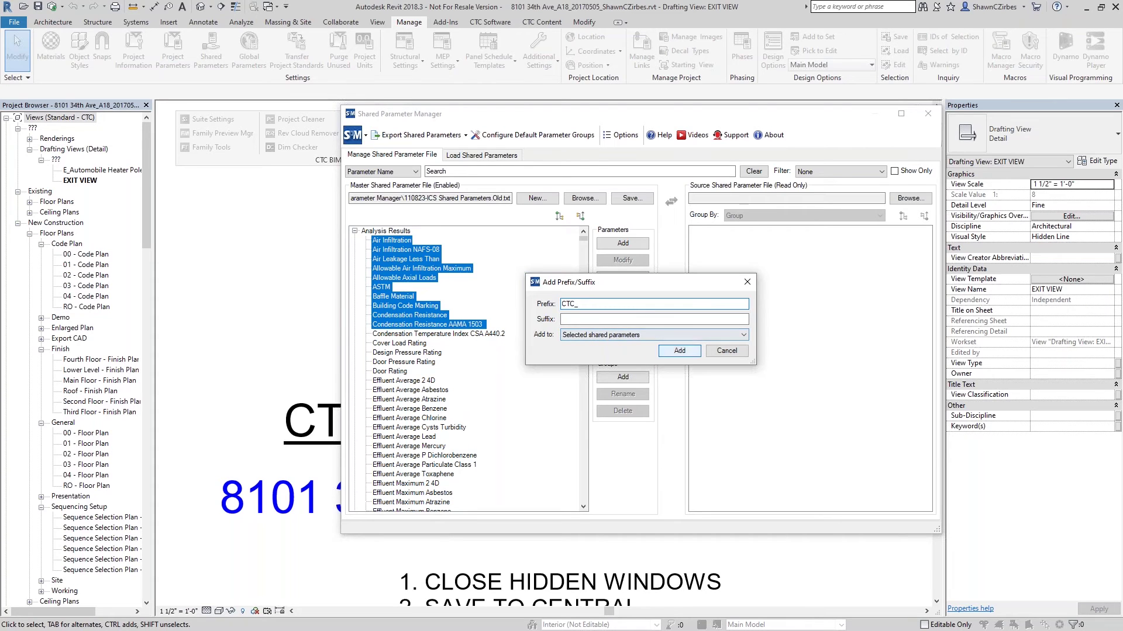
pyautogui.click(678, 351)
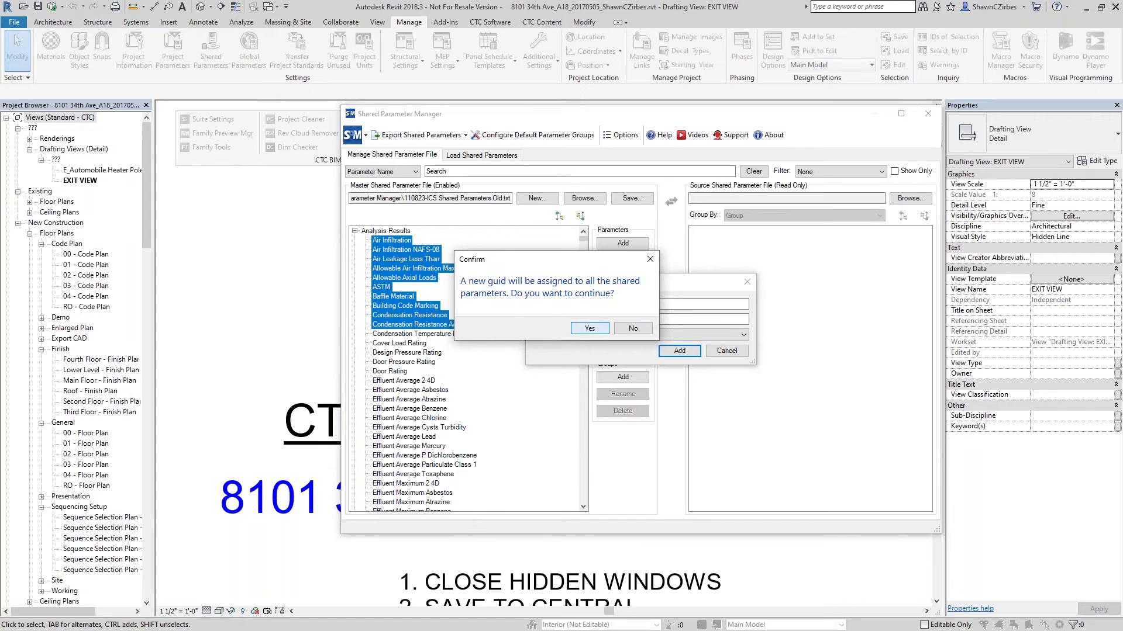
pyautogui.click(589, 330)
pyautogui.click(632, 322)
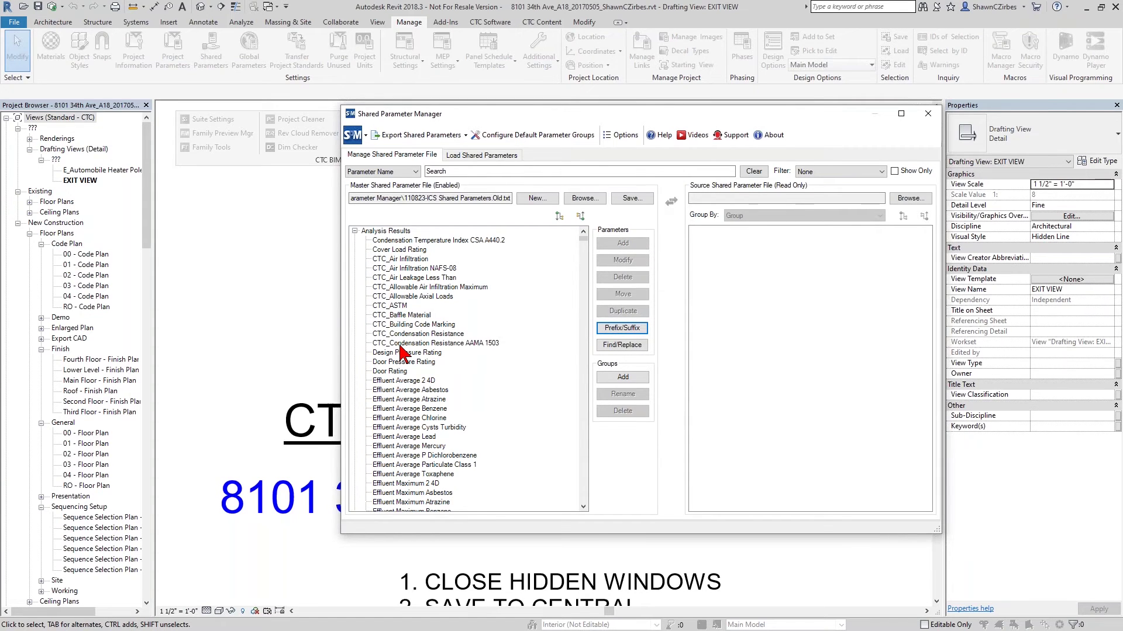
# - Find and replace "CTC_" with nothing in the prefixed parameters CTC_Air Infiltration through CTC_Condensation Resistance AAMA 1503, accepting the new GUIDs
pyautogui.click(415, 260)
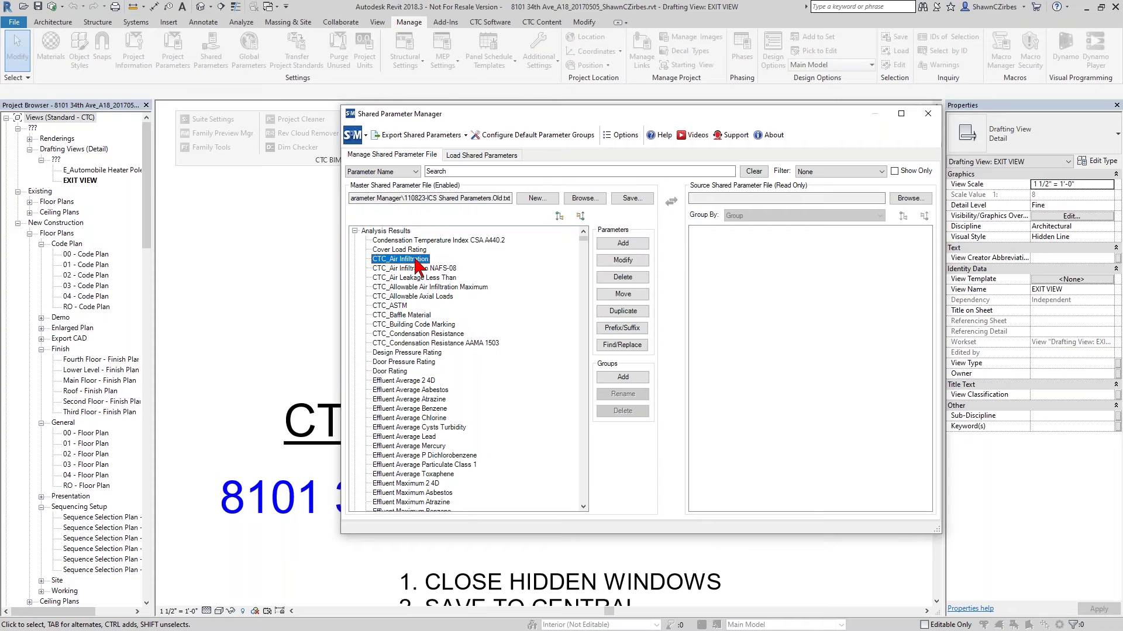
pyautogui.keyDown('shift'); pyautogui.click(415, 344); pyautogui.keyUp('shift')
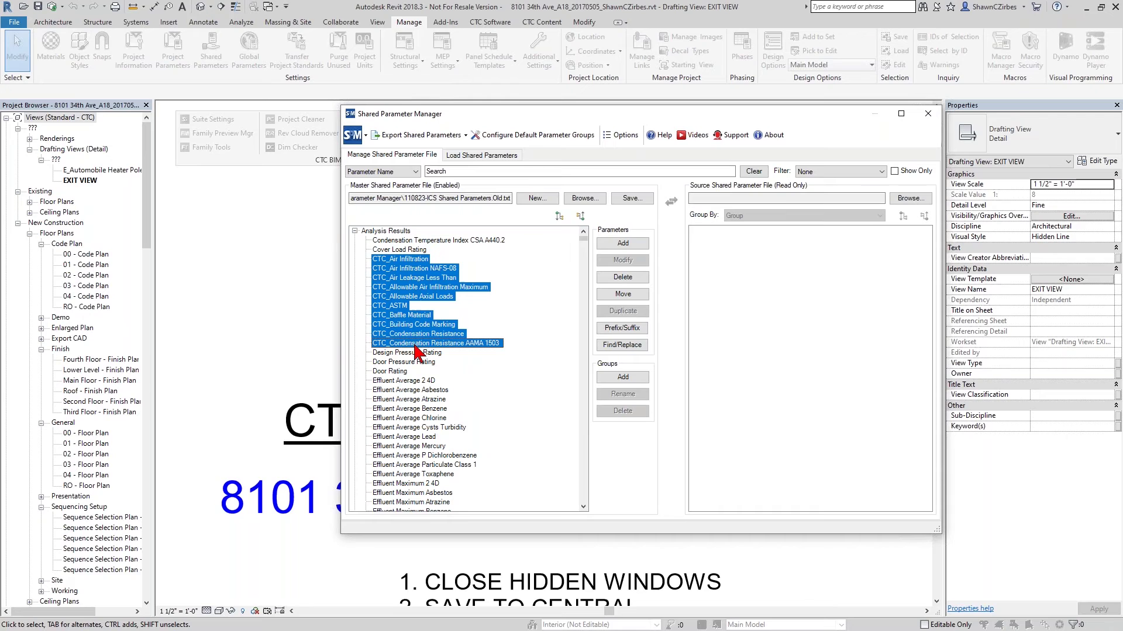
pyautogui.click(619, 345)
pyautogui.write('CTC_')
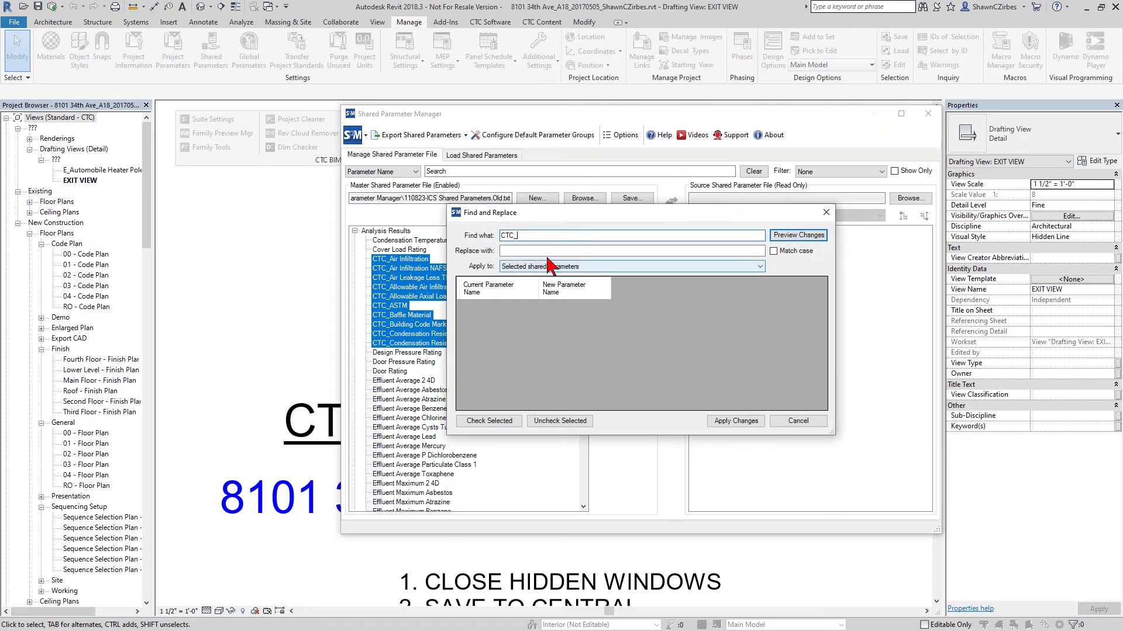
pyautogui.click(561, 251)
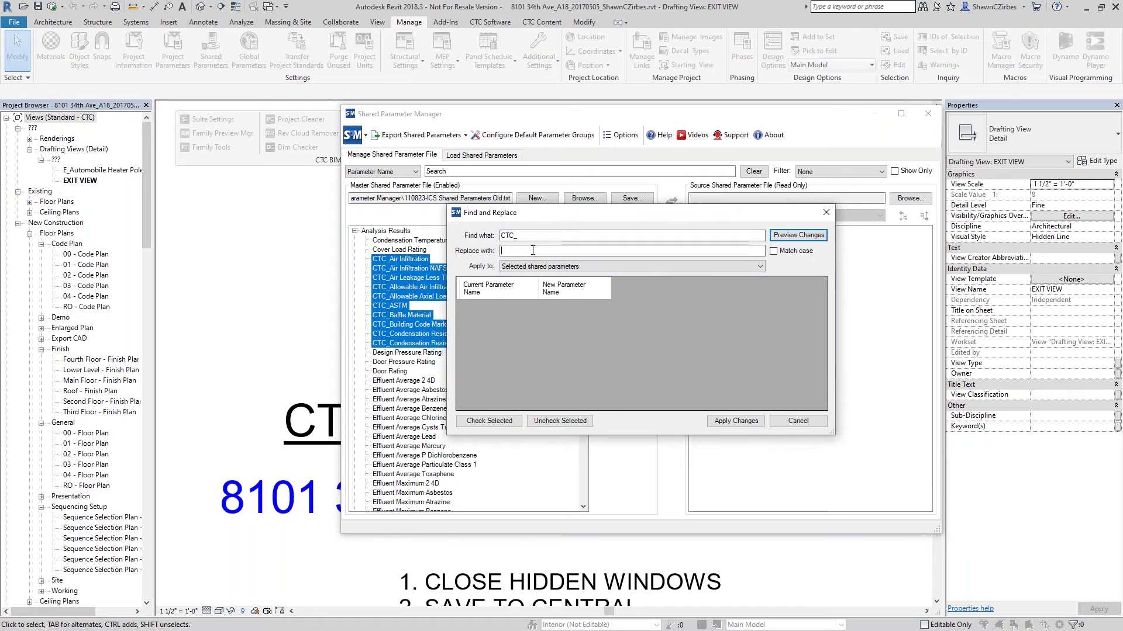
pyautogui.click(796, 236)
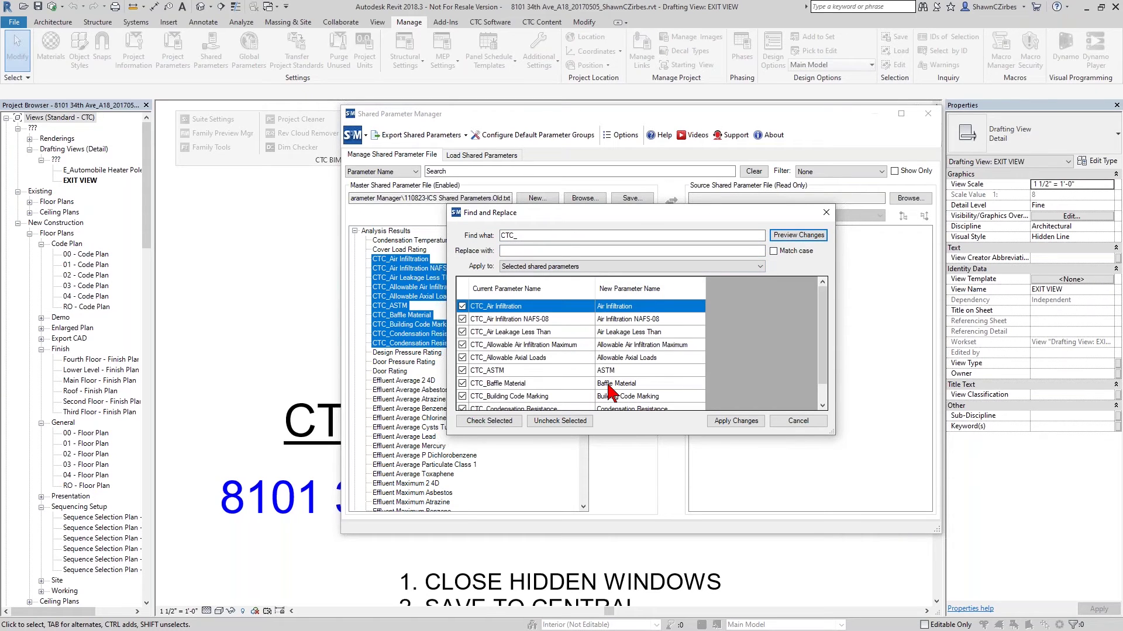
pyautogui.click(738, 422)
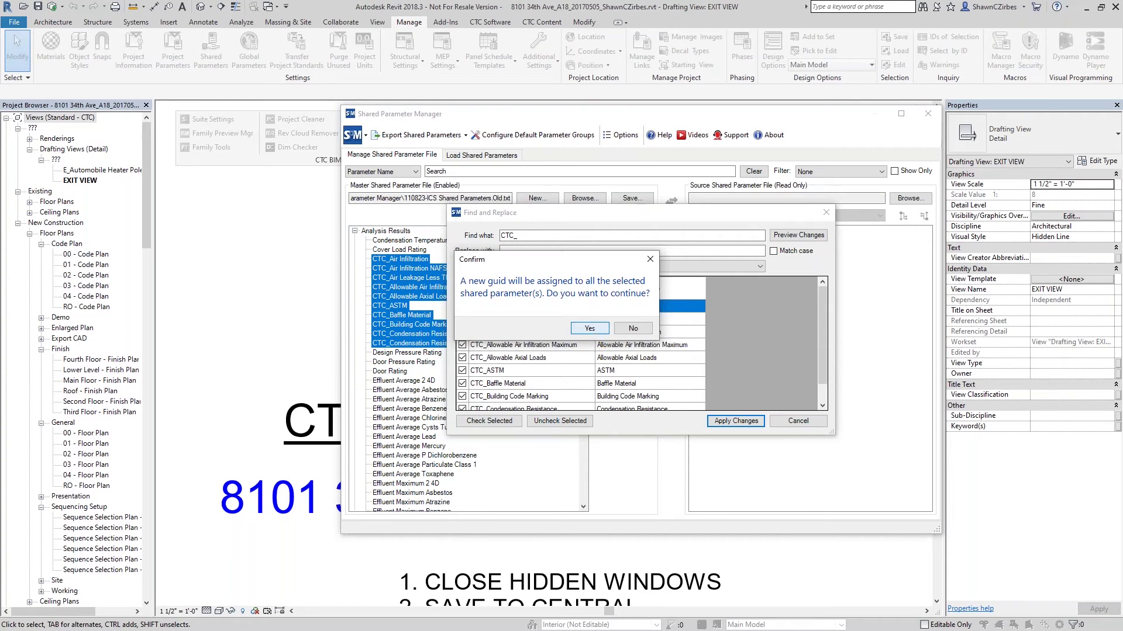
pyautogui.click(591, 328)
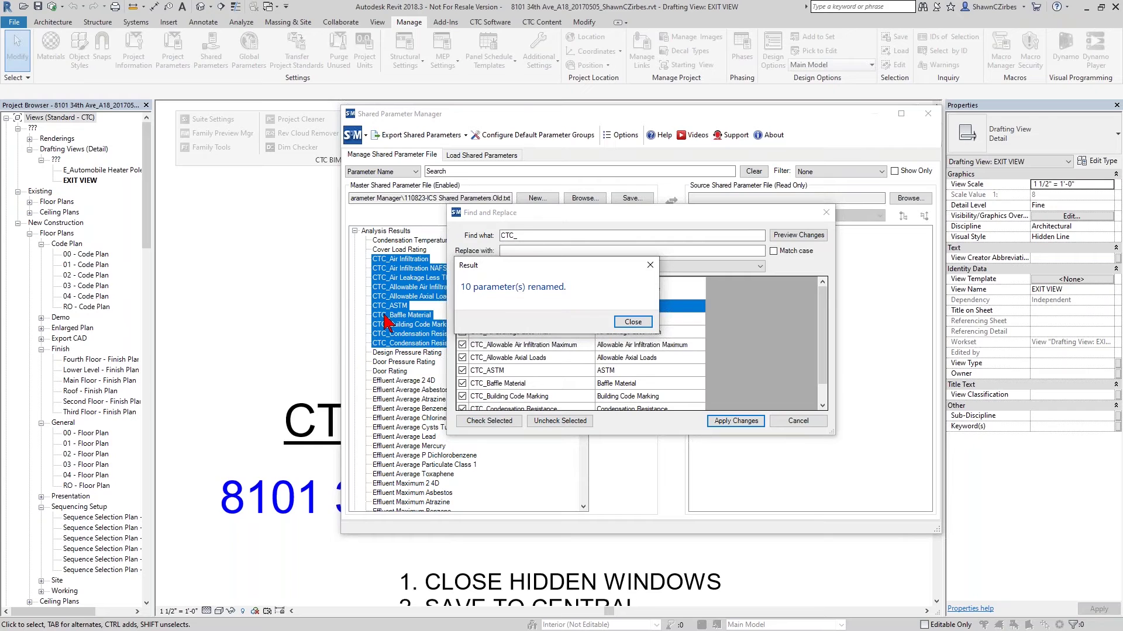
# - Dismiss the rename result, close Find and Replace, and reposition the Shared Parameter Manager window over the drawing view
pyautogui.click(633, 322)
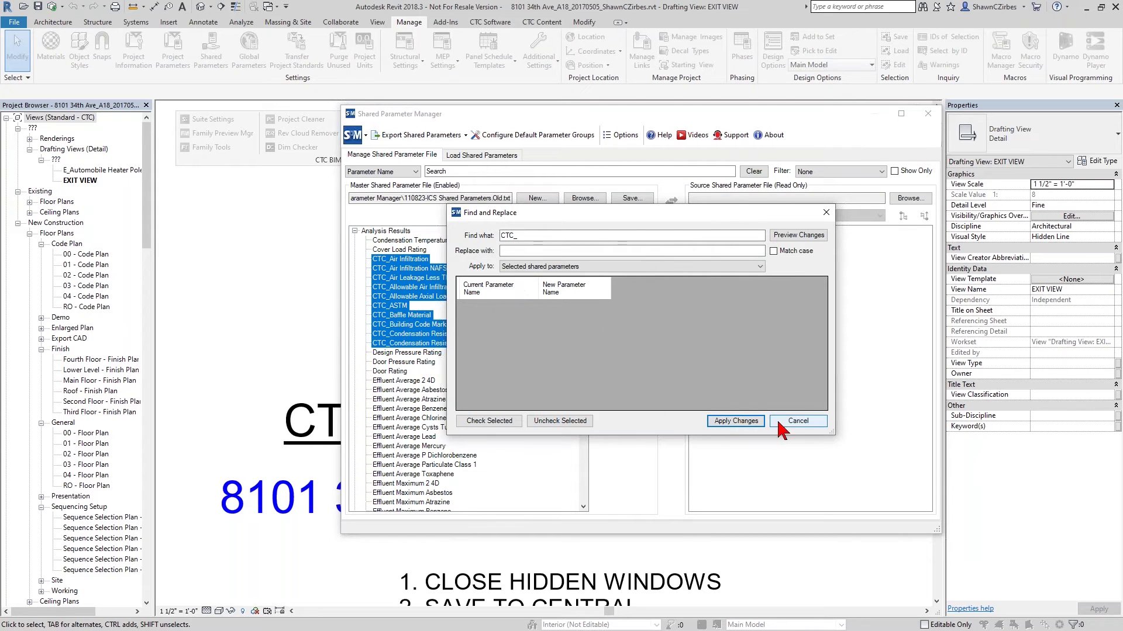
pyautogui.click(798, 422)
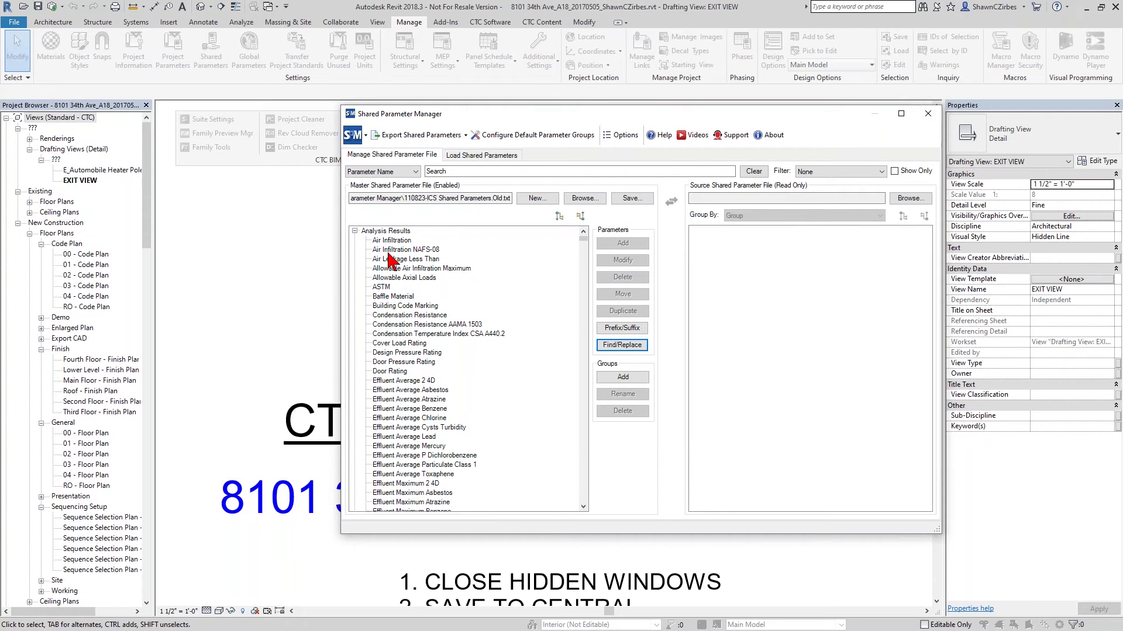
pyautogui.moveTo(500, 115); pyautogui.dragTo(473, 170)
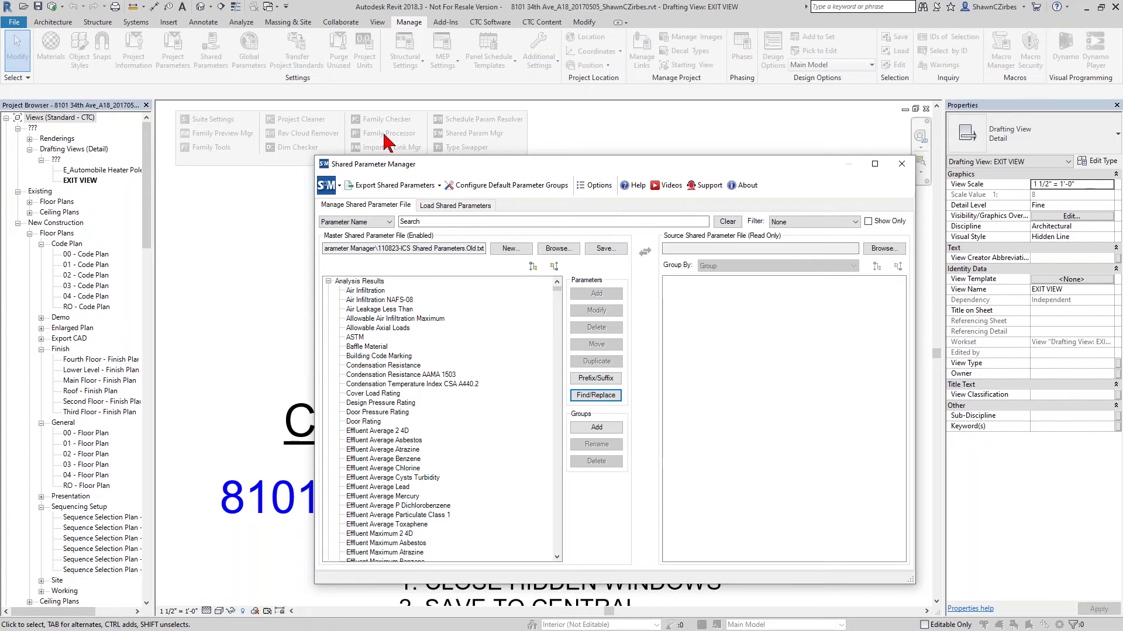
pyautogui.moveTo(413, 157); pyautogui.dragTo(378, 97)
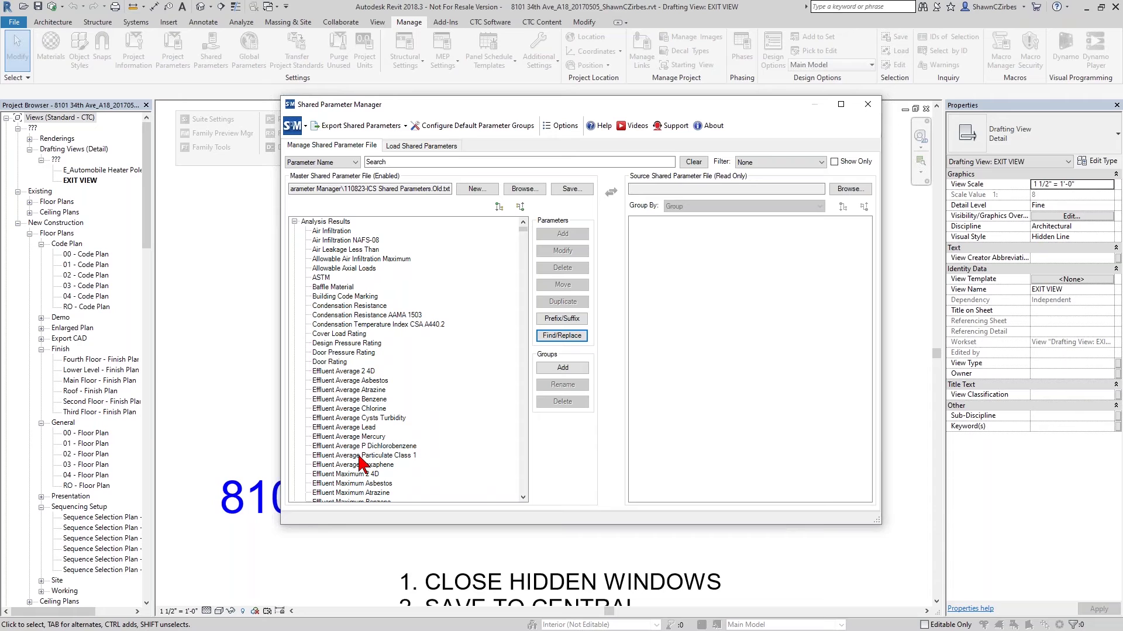
pyautogui.click(159, 436)
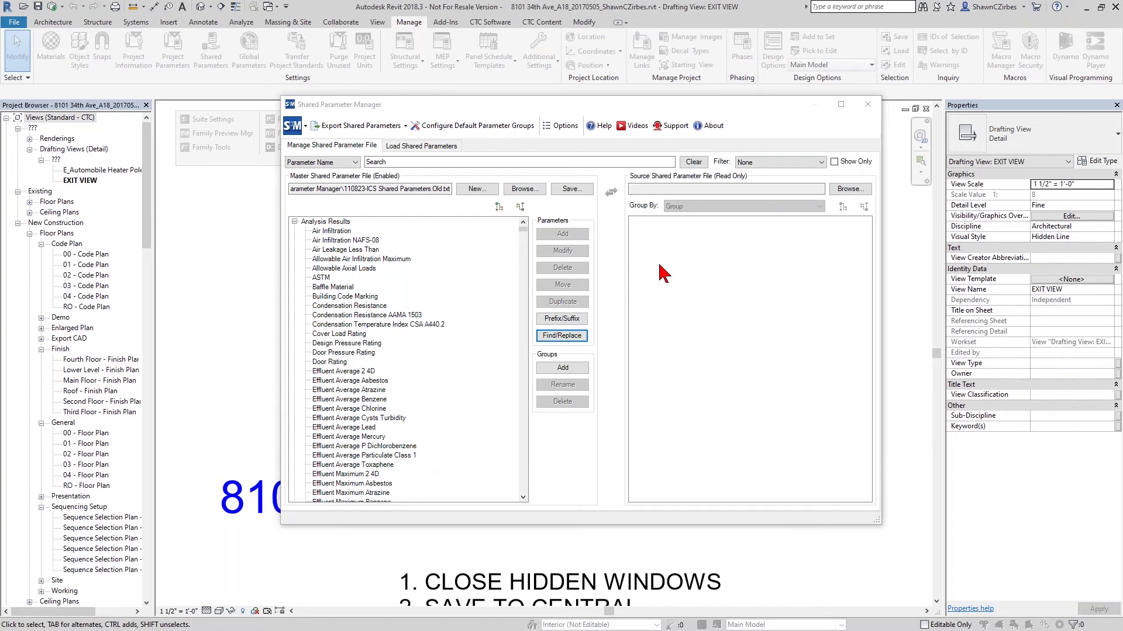
# - Load Webinar Shared Parameters.txt as the source shared parameter file and expand its Dimensions and Electrical groups
pyautogui.click(849, 189)
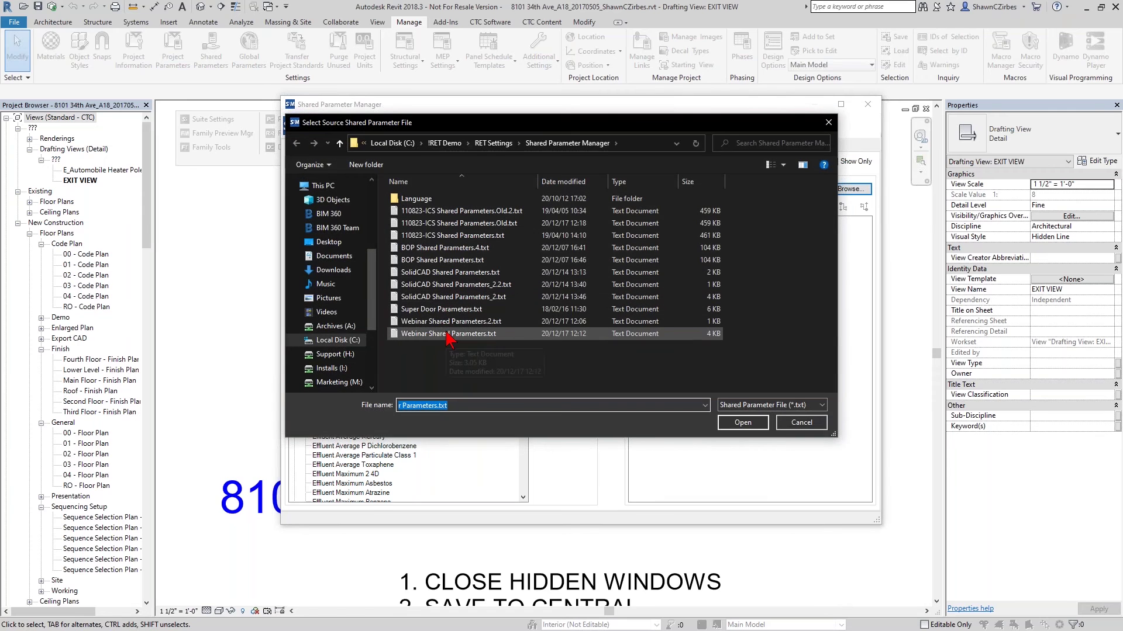
pyautogui.click(438, 311)
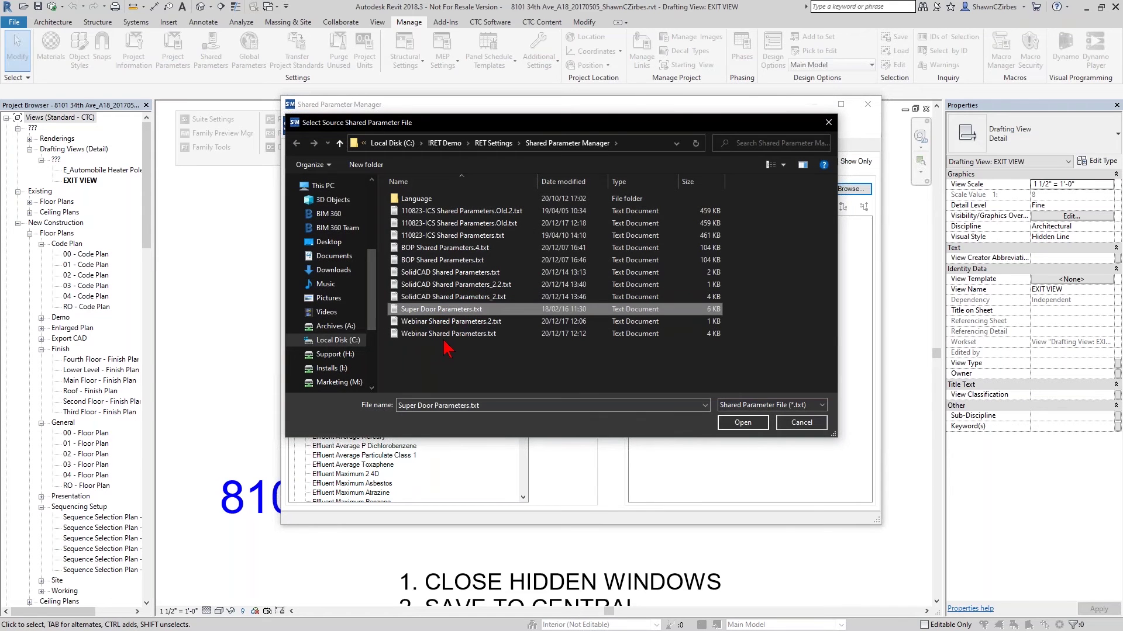
pyautogui.click(422, 335)
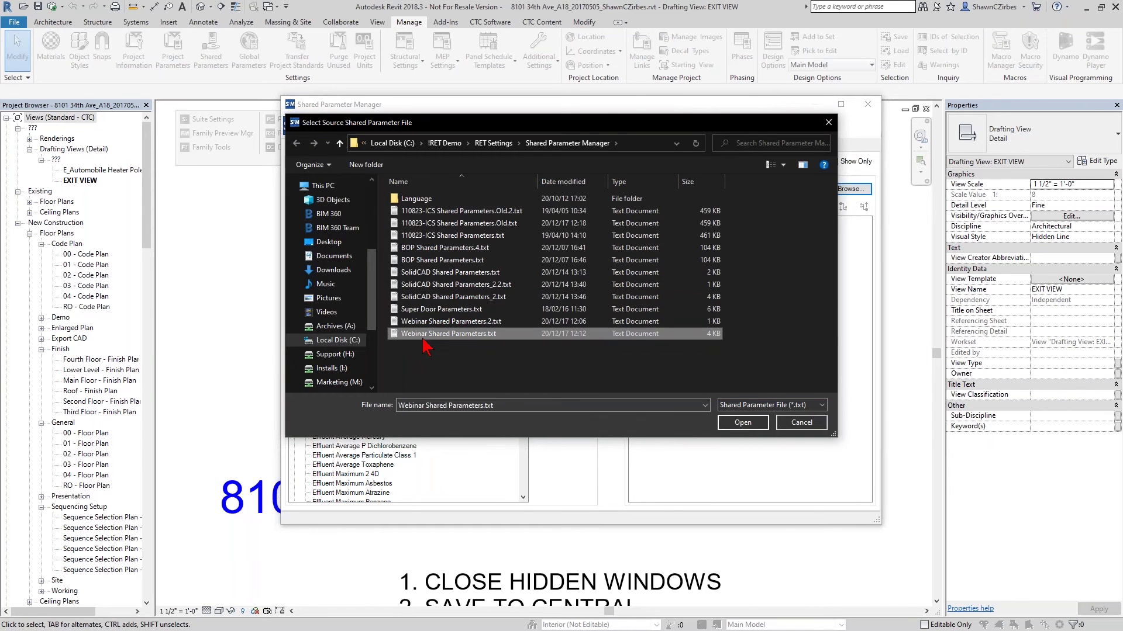
pyautogui.click(738, 423)
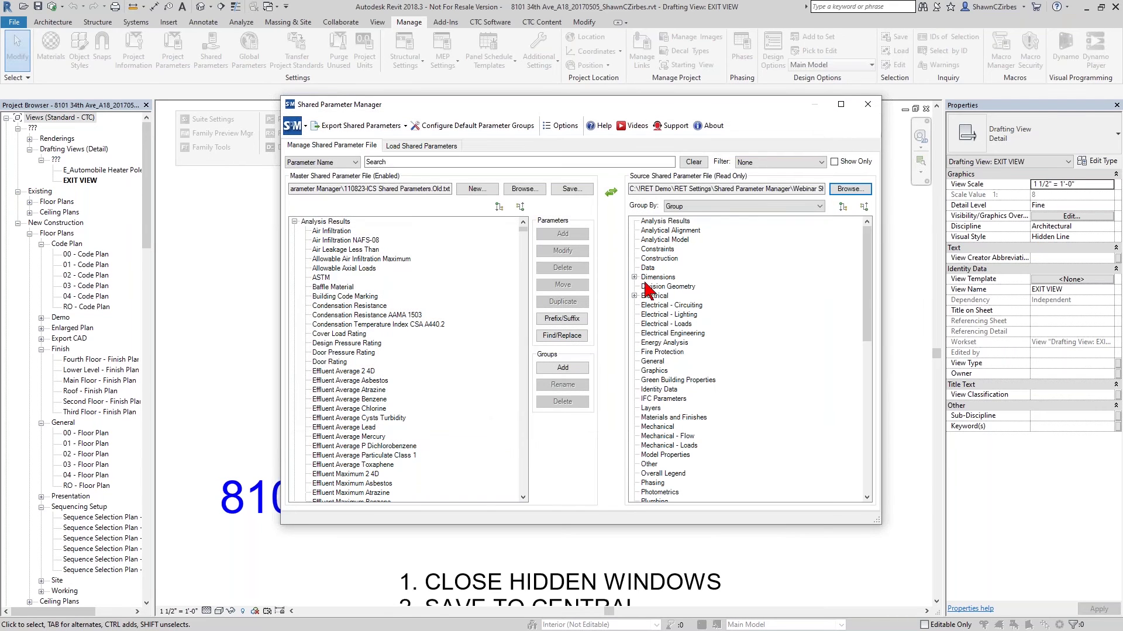
pyautogui.click(633, 277)
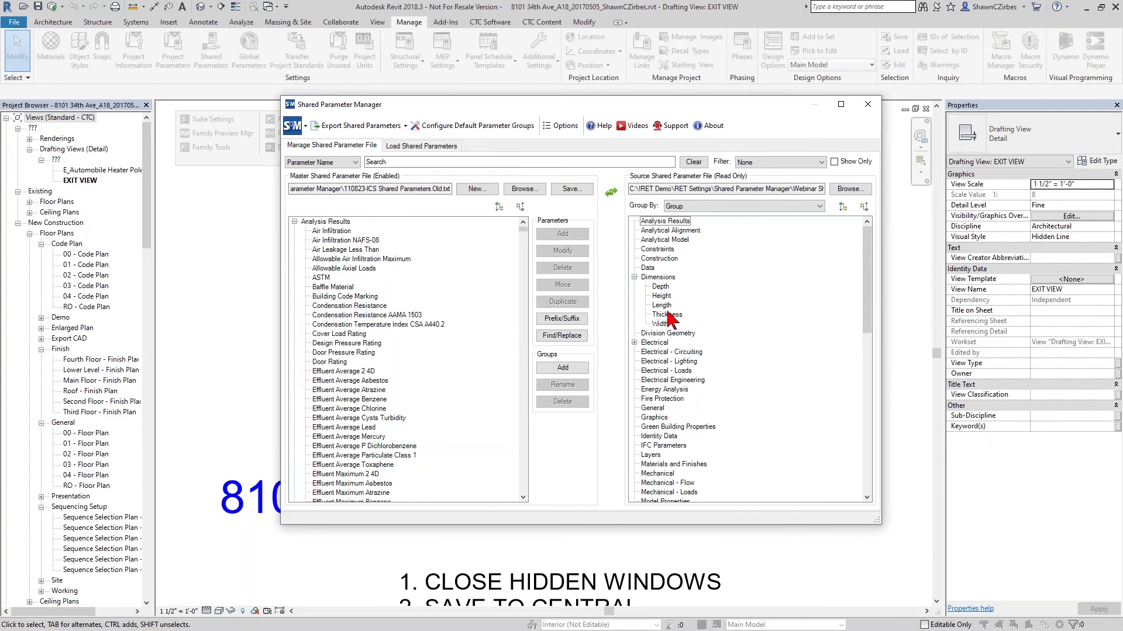
pyautogui.click(634, 343)
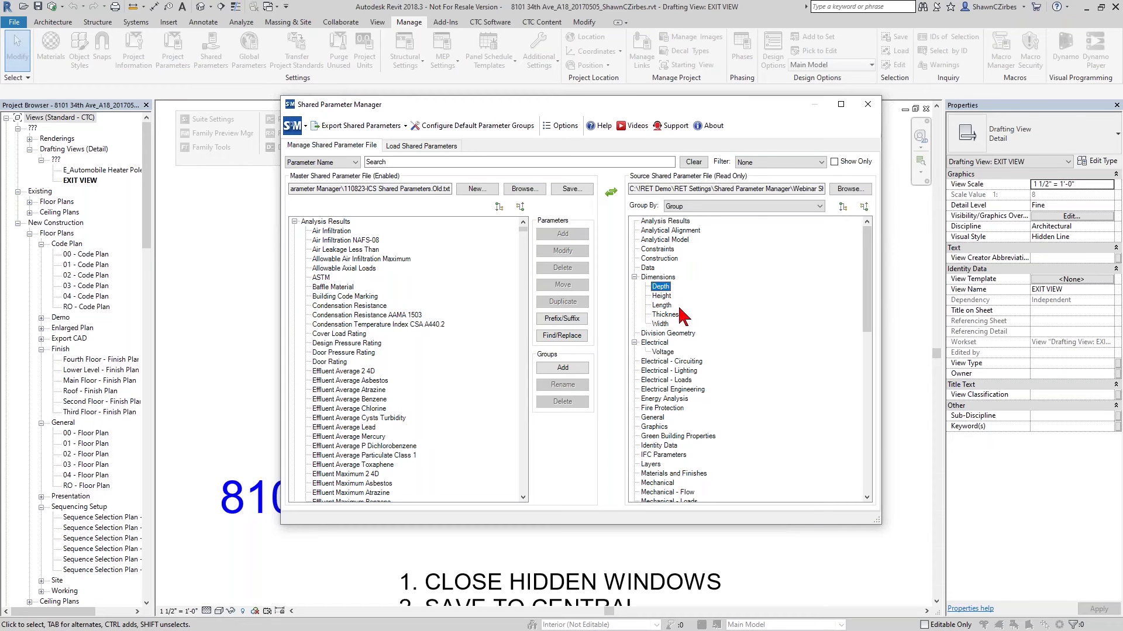
# - Filter both files to show only Conflicts and examine the conflict reasons for the Dimensions and Electrical parameters
pyautogui.click(790, 163)
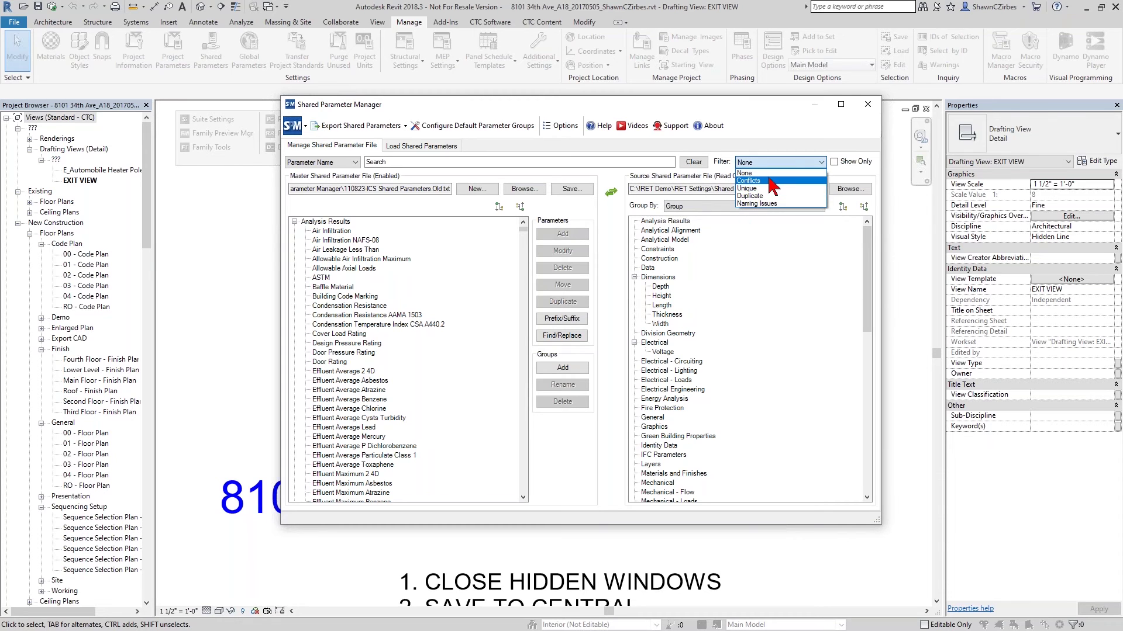
pyautogui.click(769, 181)
pyautogui.click(834, 161)
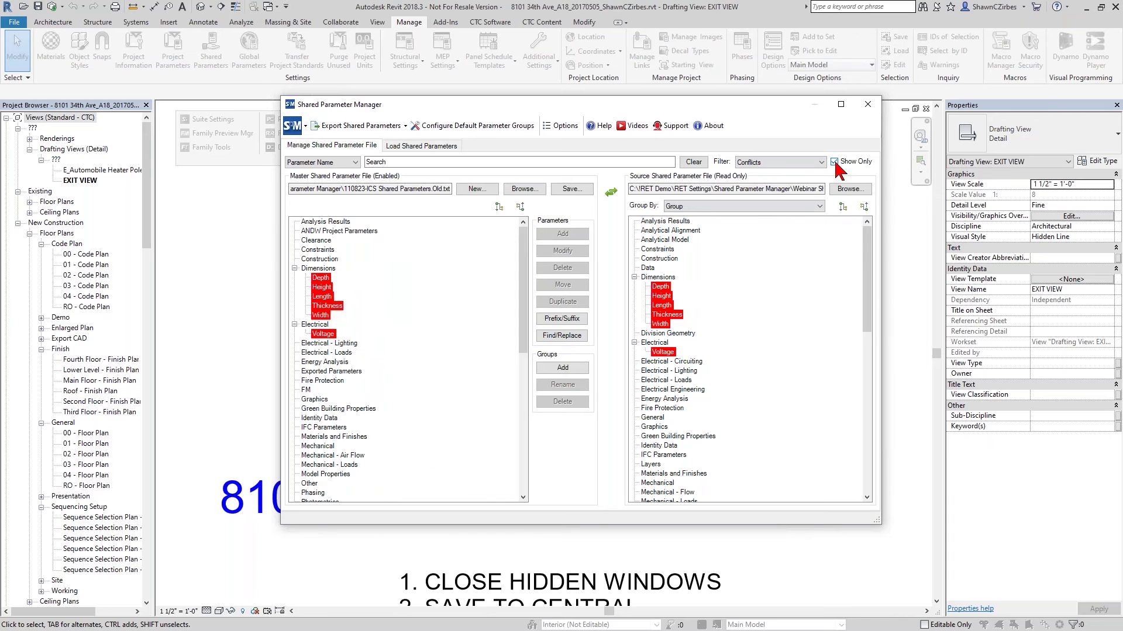
pyautogui.moveTo(671, 299)
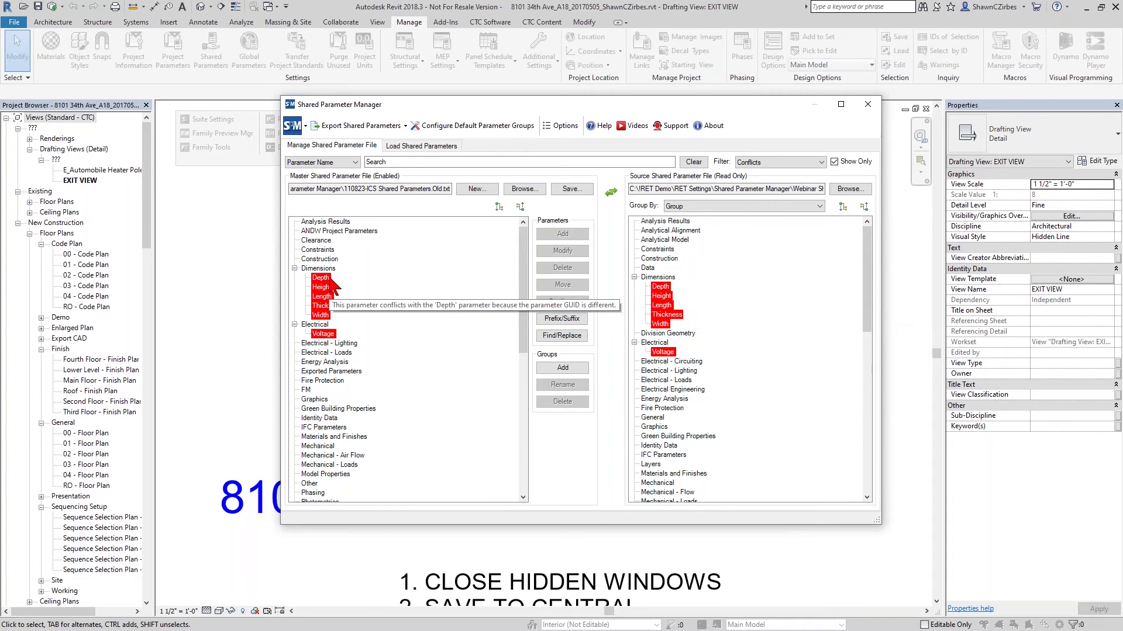
pyautogui.moveTo(328, 319)
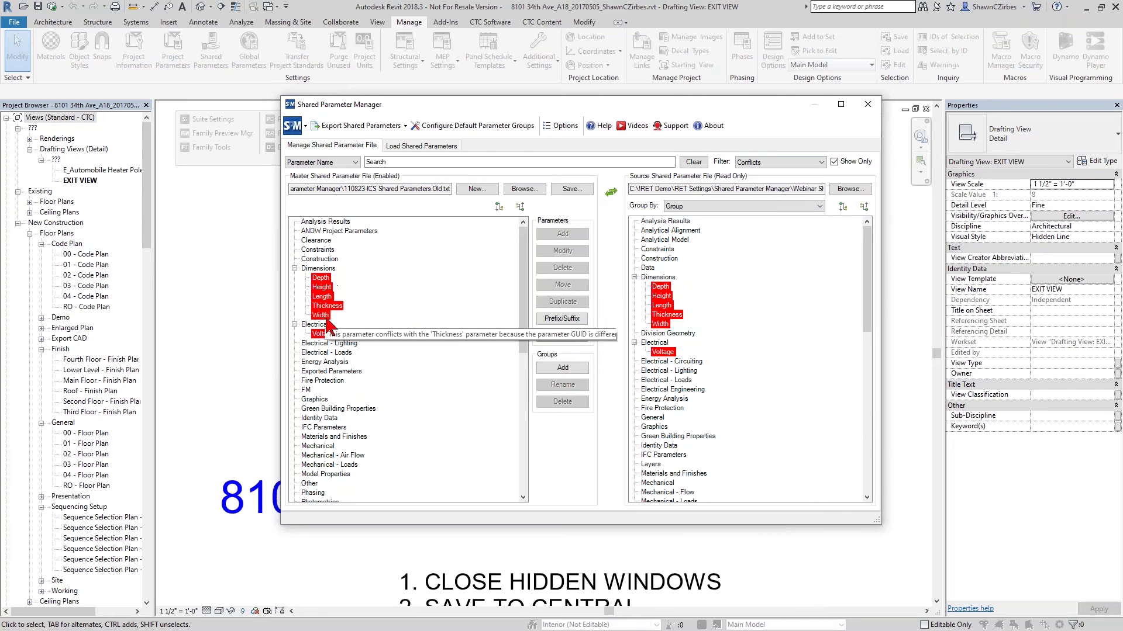
pyautogui.moveTo(687, 323)
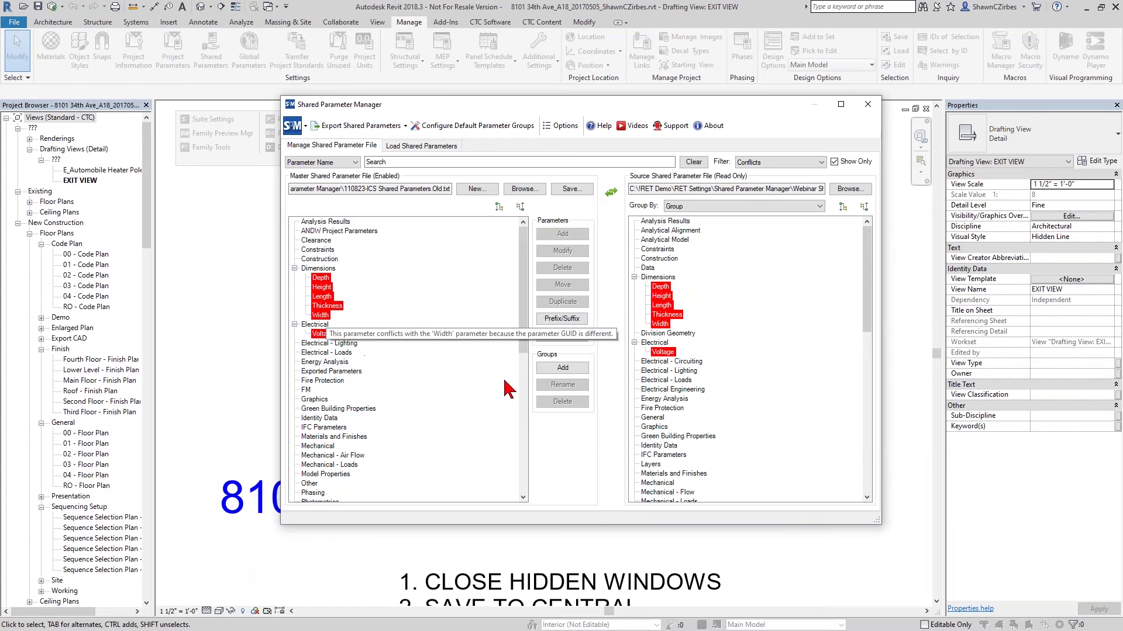
pyautogui.moveTo(668, 350)
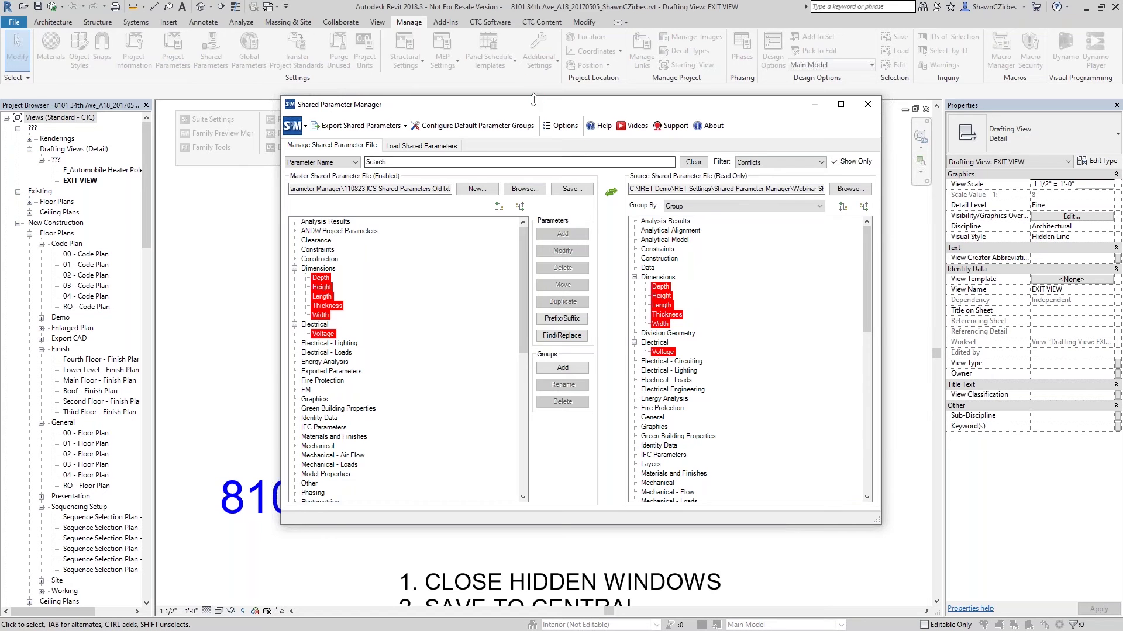
# - Reposition the manager window and select the conflicting Dimensions parameters Depth through Width in the master file
pyautogui.moveTo(536, 106); pyautogui.dragTo(536, 163)
pyautogui.moveTo(395, 156); pyautogui.dragTo(454, 104)
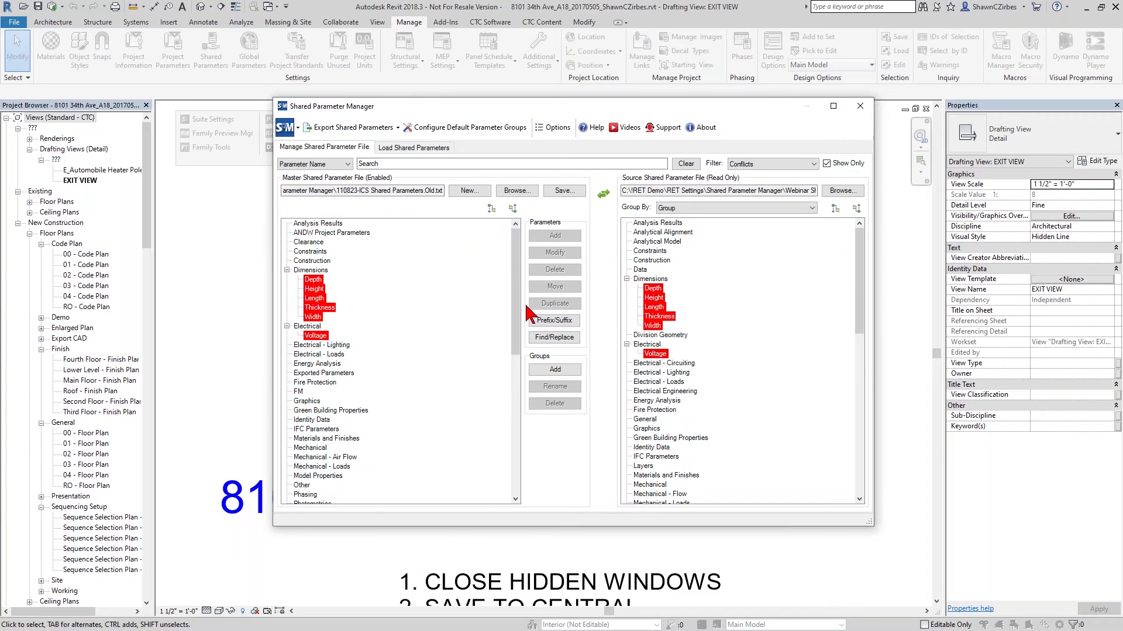
pyautogui.click(653, 288)
pyautogui.click(652, 326)
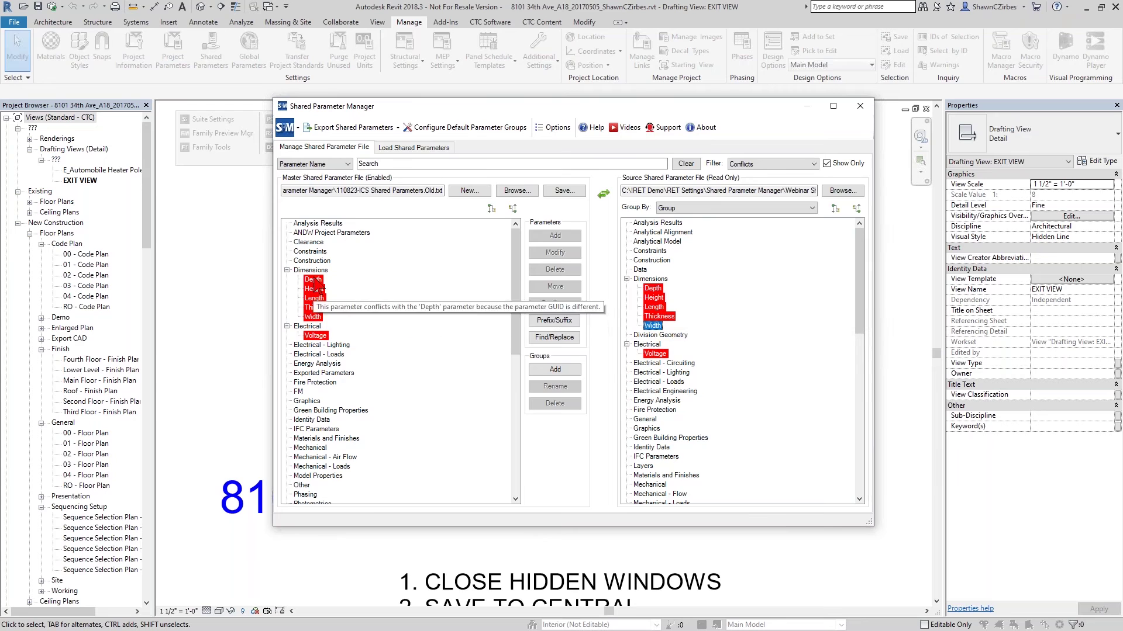
pyautogui.click(316, 319)
pyautogui.keyDown('shift'); pyautogui.click(315, 319); pyautogui.keyUp('shift')
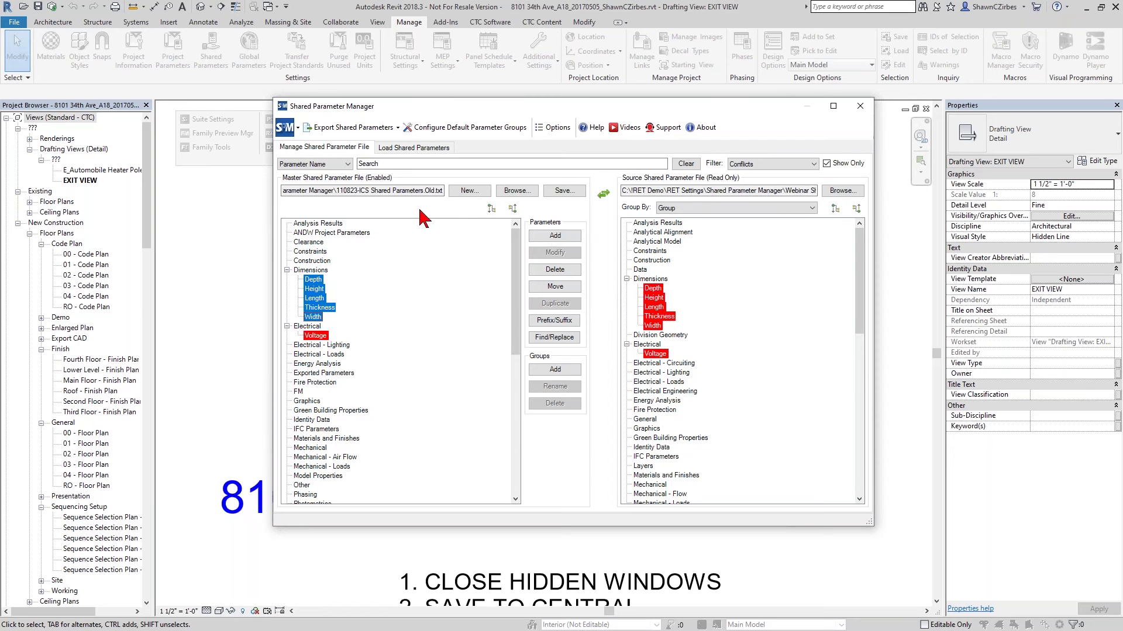
# - Load Super Door Parameters.txt as the source file and filter both files to show only Duplicate parameters
pyautogui.click(836, 192)
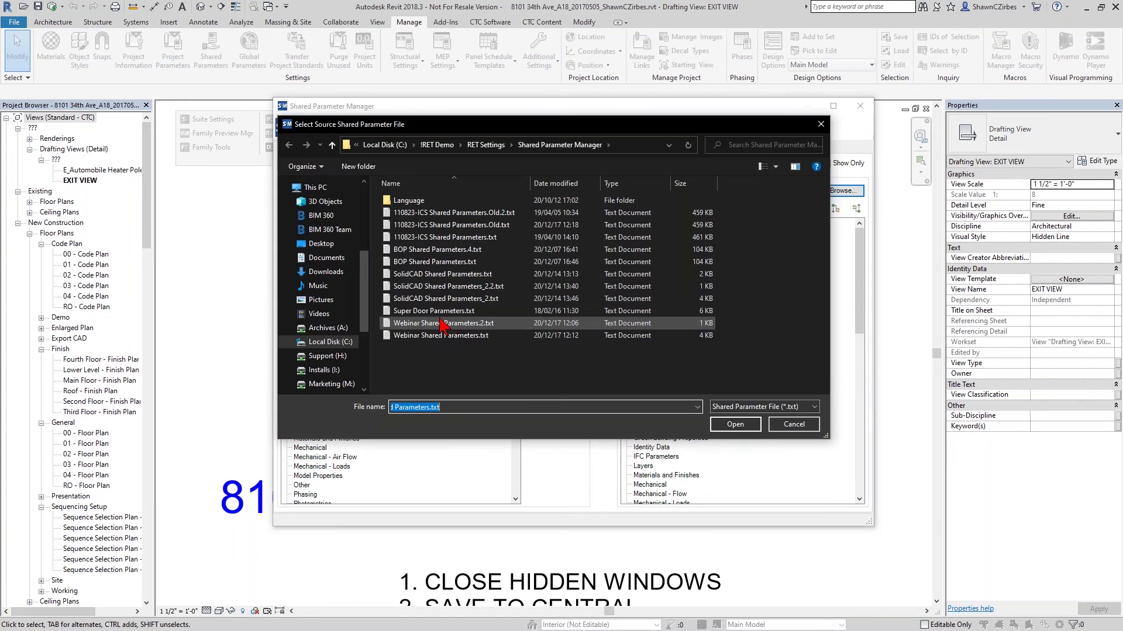
pyautogui.doubleClick(436, 312)
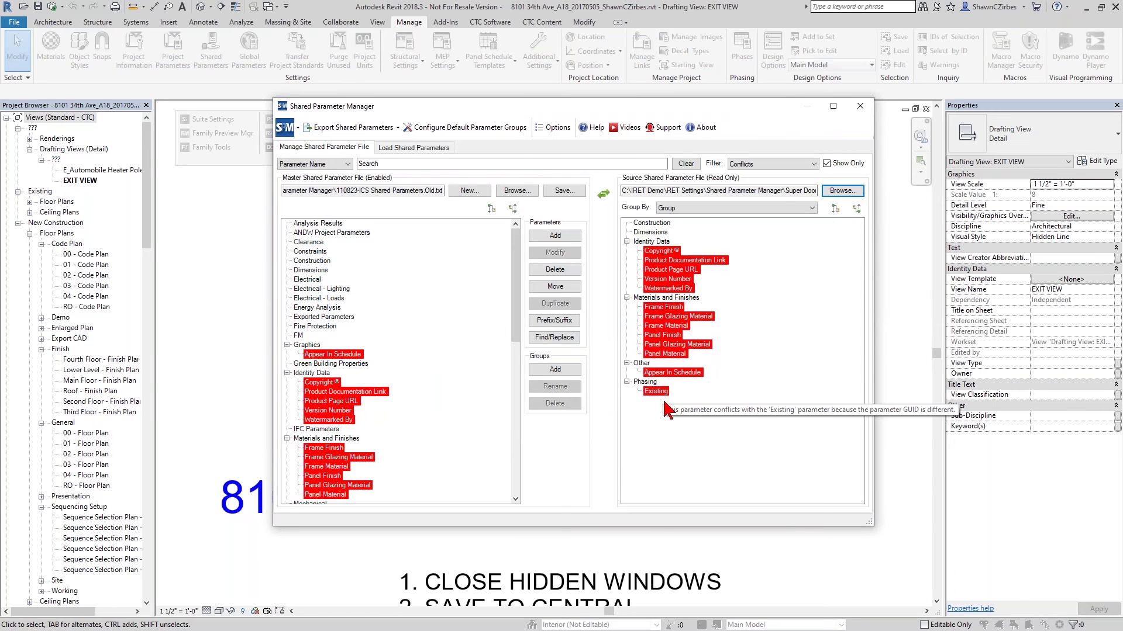
pyautogui.click(766, 164)
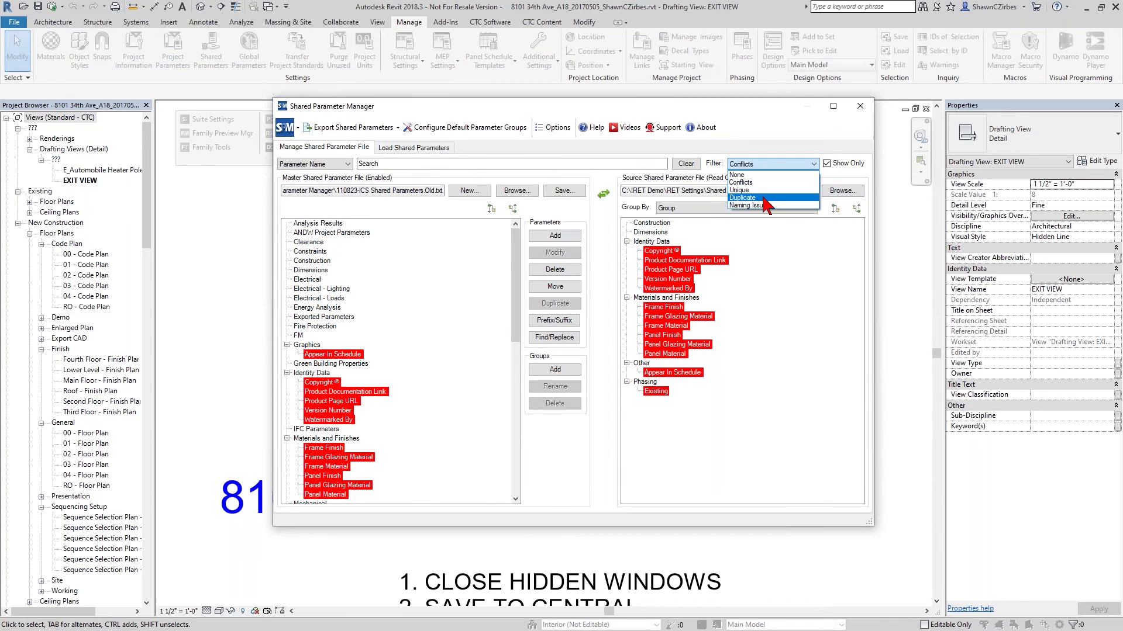
pyautogui.click(764, 198)
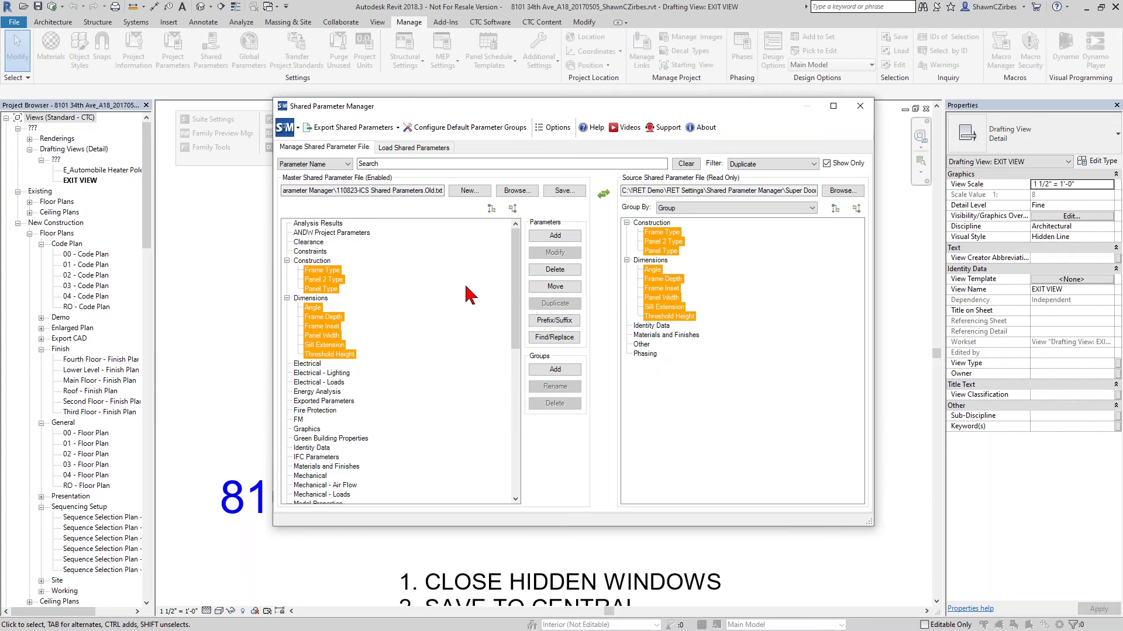
# - Compare the master file with the Super Door source under the Conflicts filter, followed by the Unique filter
pyautogui.click(760, 164)
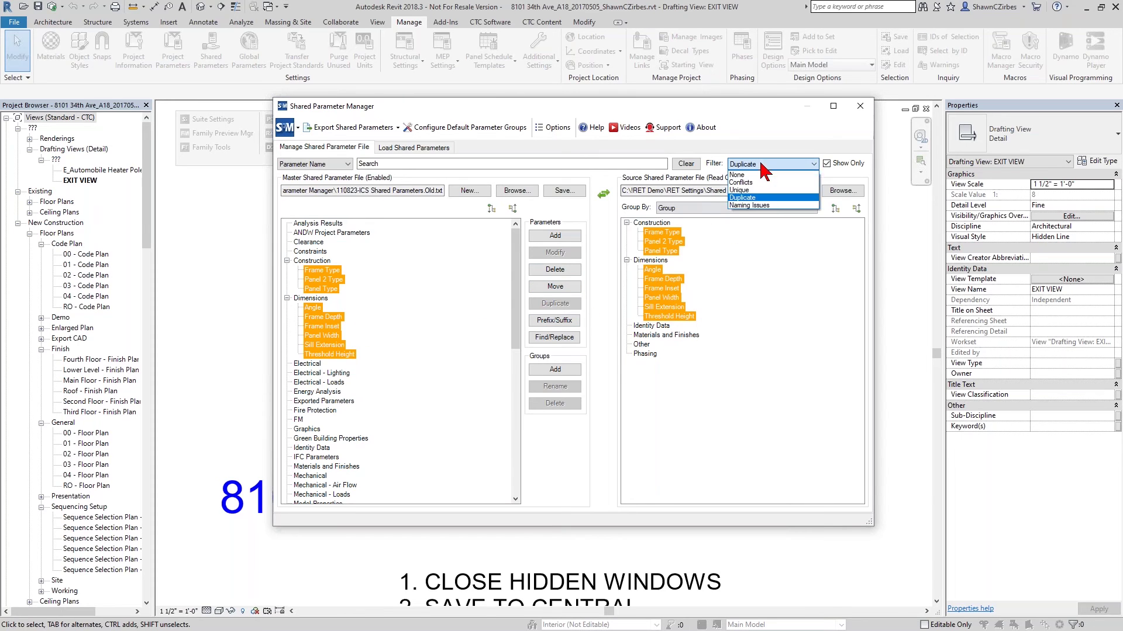
pyautogui.click(763, 199)
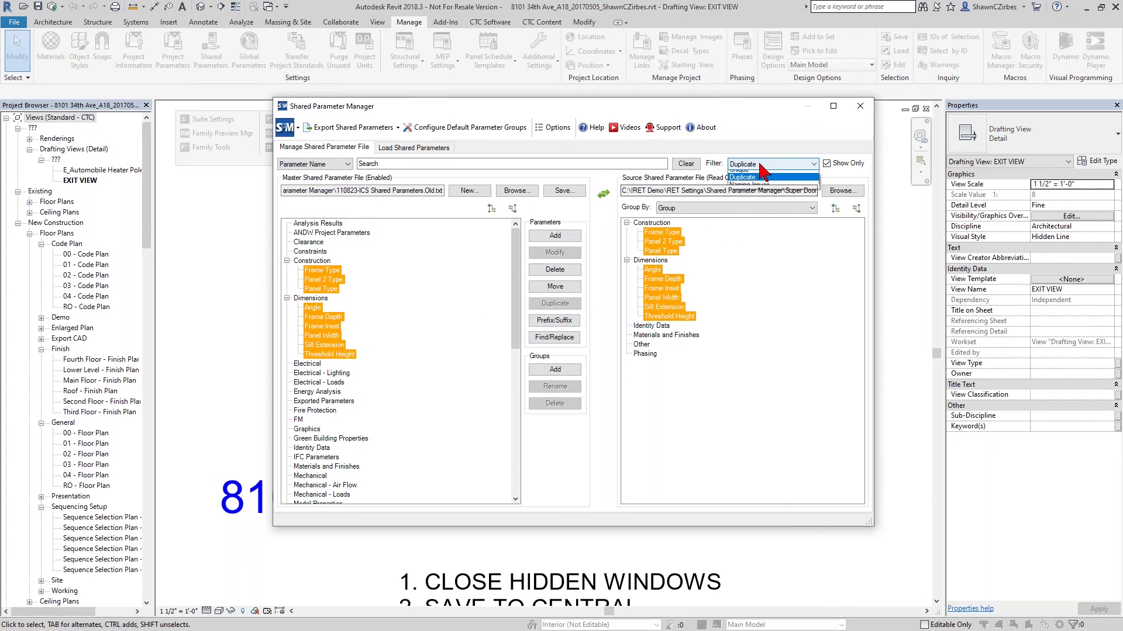
pyautogui.click(760, 164)
pyautogui.click(762, 183)
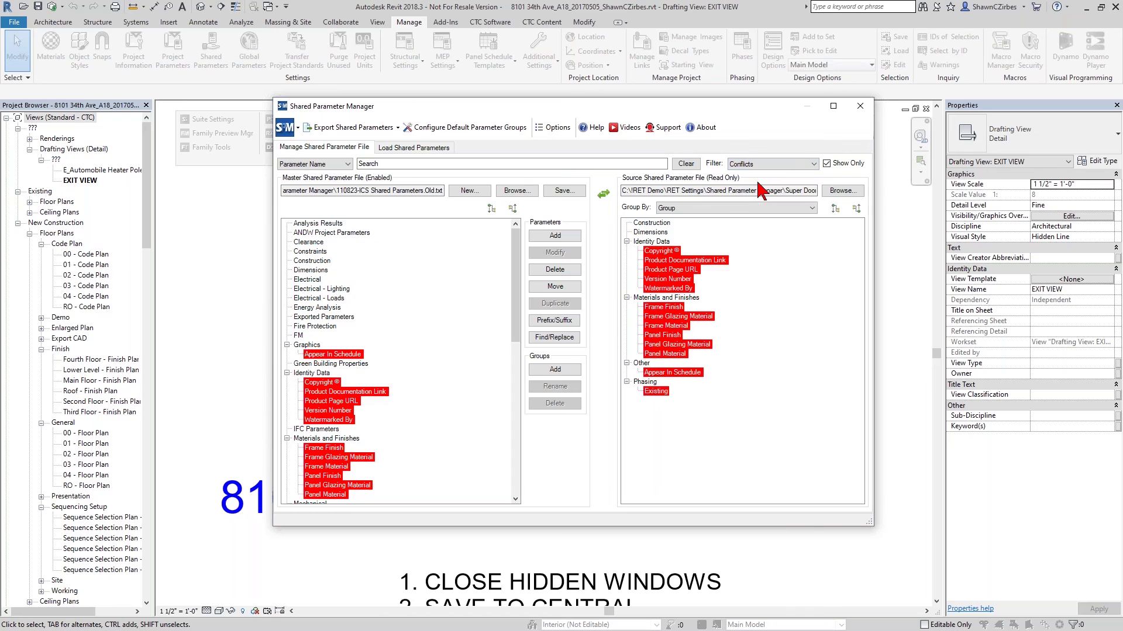
pyautogui.click(760, 164)
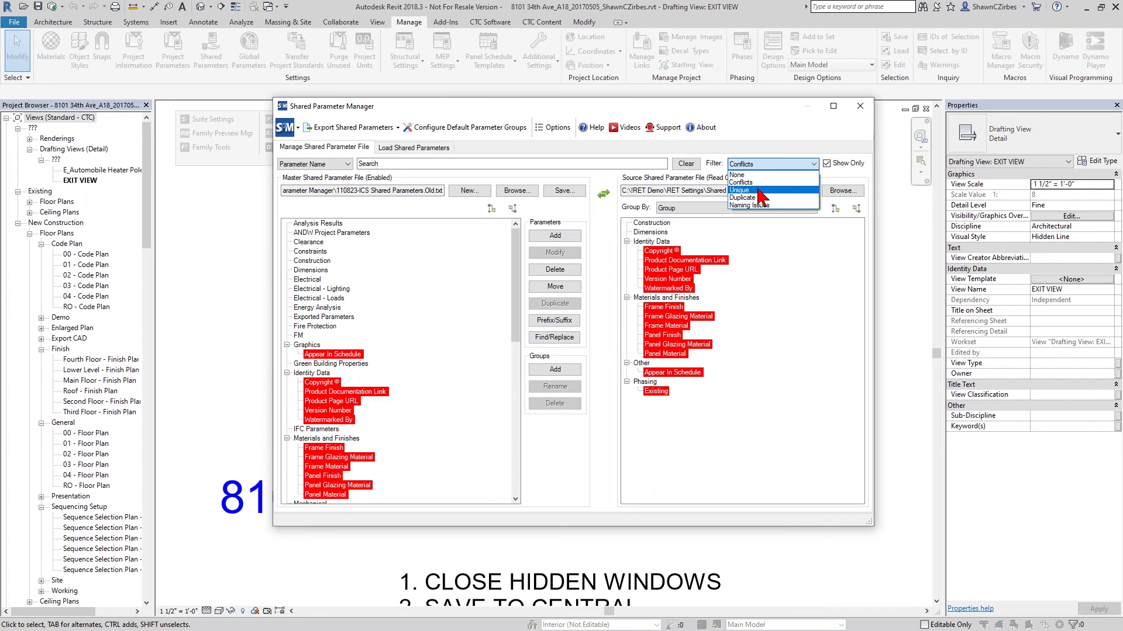
pyautogui.click(760, 191)
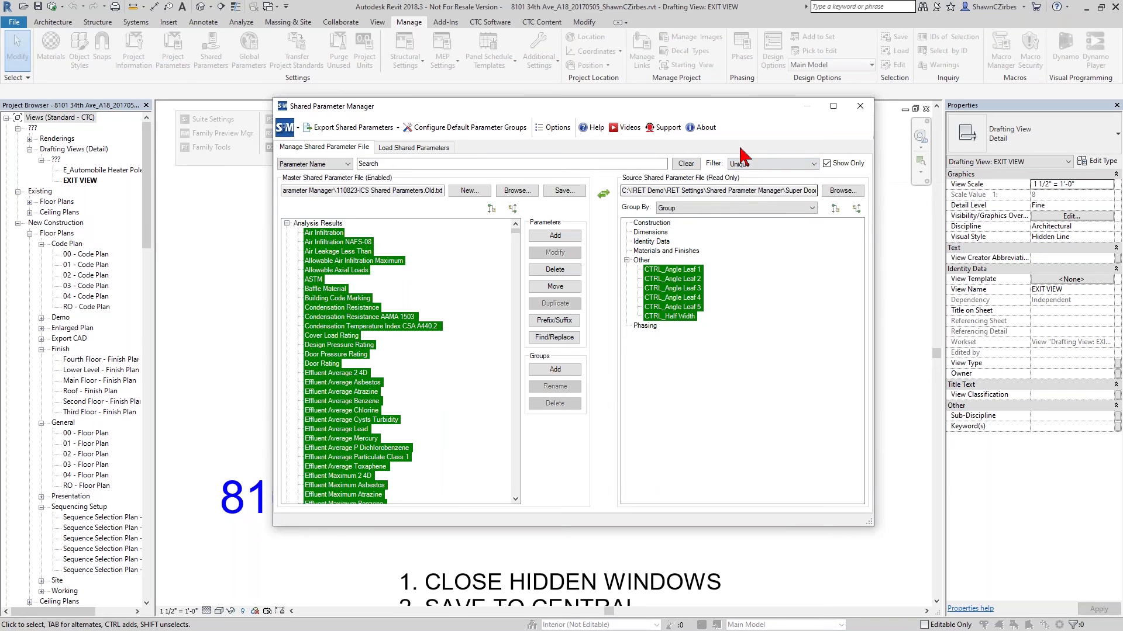
# - Alternate the comparison between Duplicate and Unique parameters, and finish with the filter set to Conflicts
pyautogui.click(745, 165)
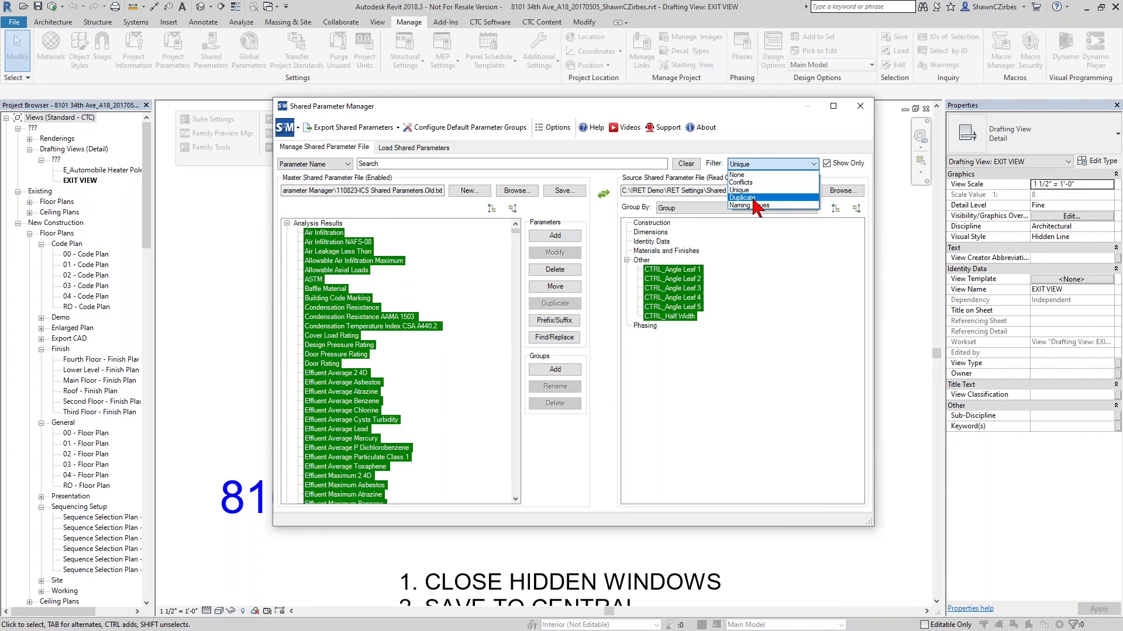
pyautogui.click(753, 198)
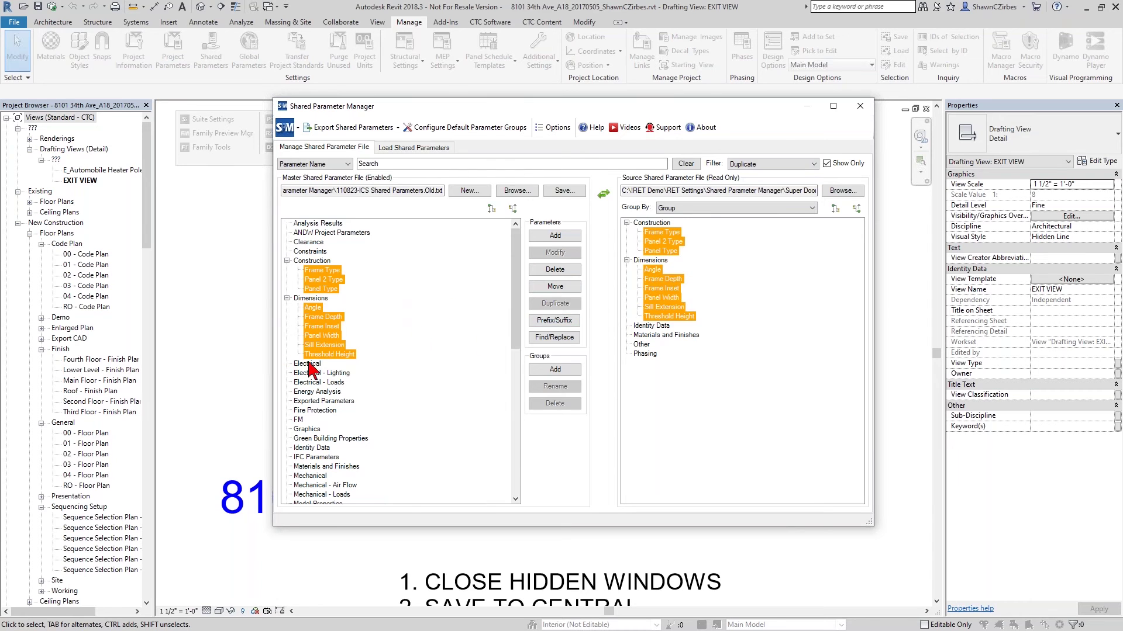
pyautogui.click(760, 165)
pyautogui.click(758, 185)
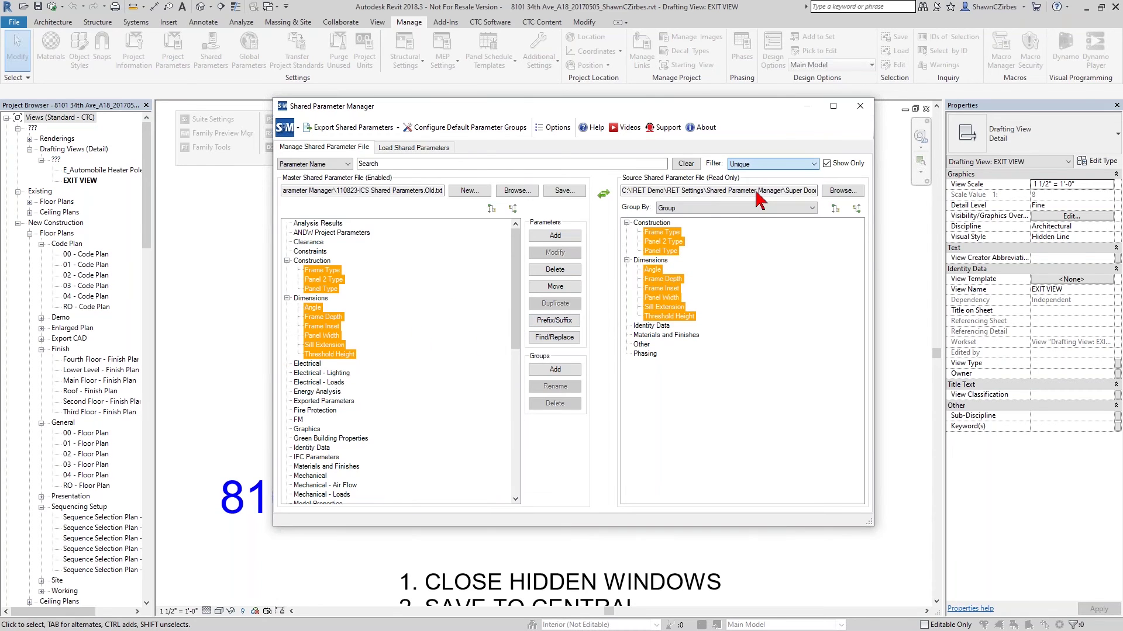
pyautogui.click(753, 164)
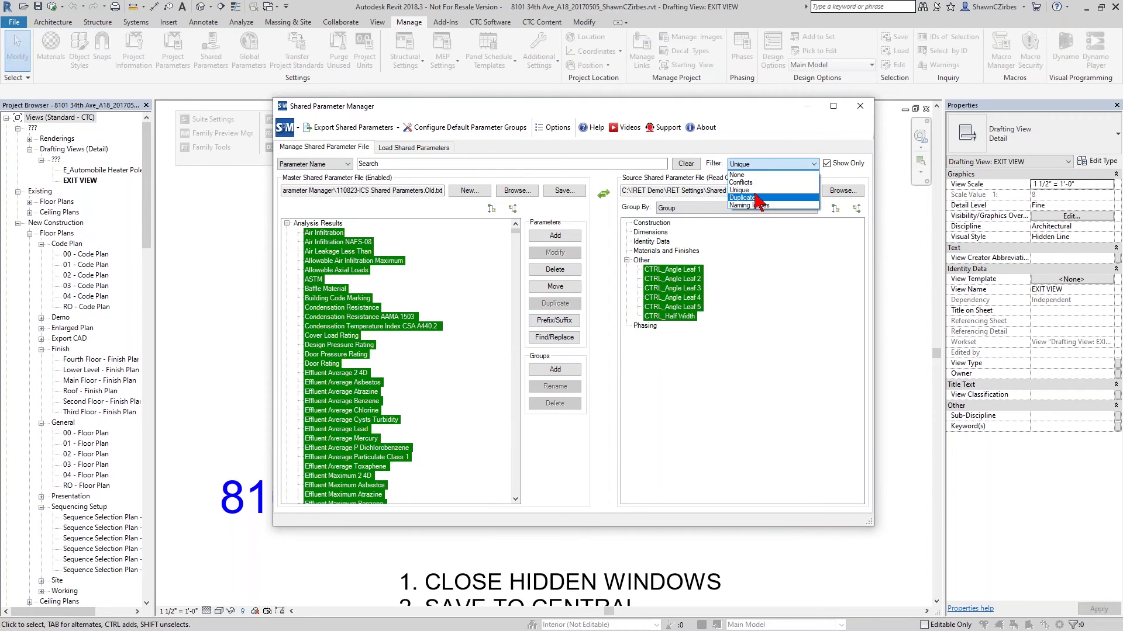
pyautogui.click(758, 198)
pyautogui.click(754, 164)
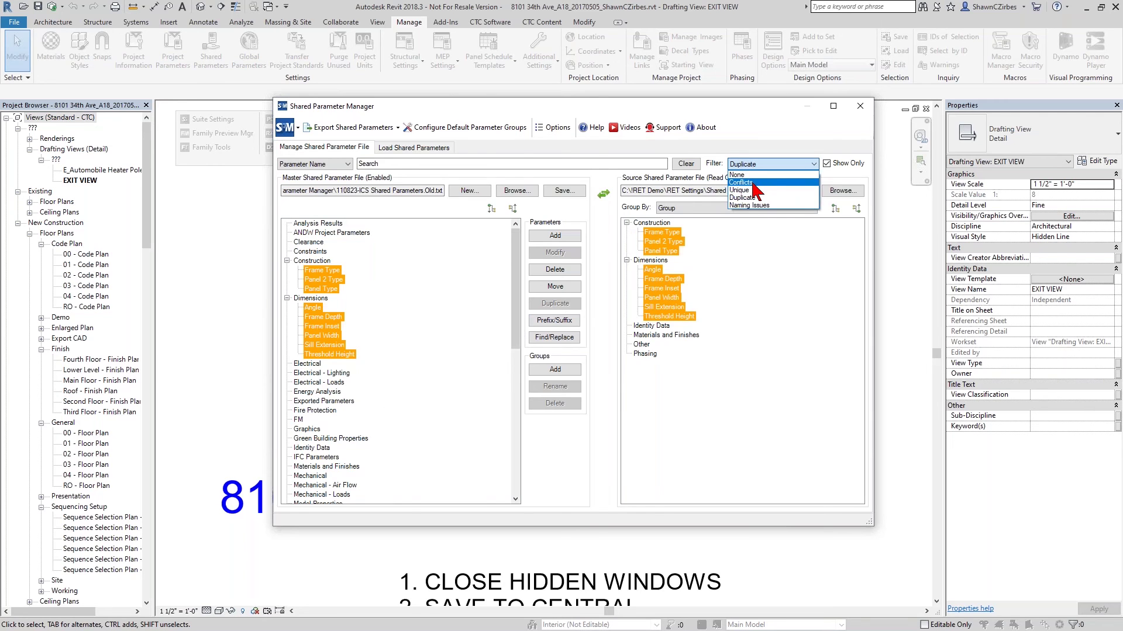
pyautogui.click(754, 184)
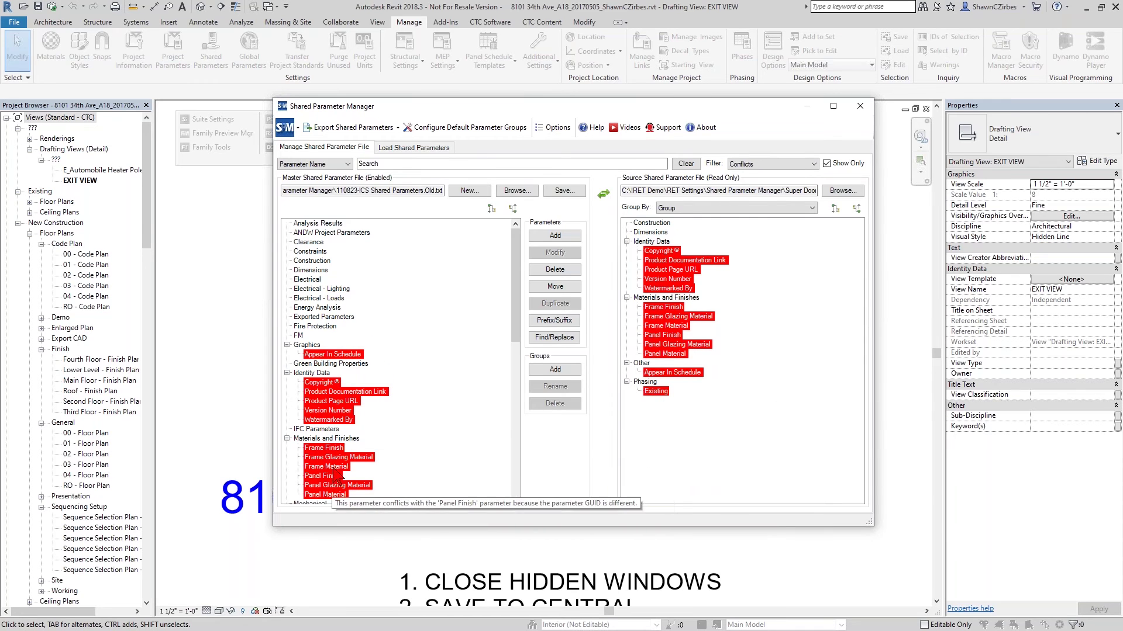
# - Delete the conflicting parameters in the master file's Graphics, Identity Data, and Materials and Finishes groups
pyautogui.click(332, 356)
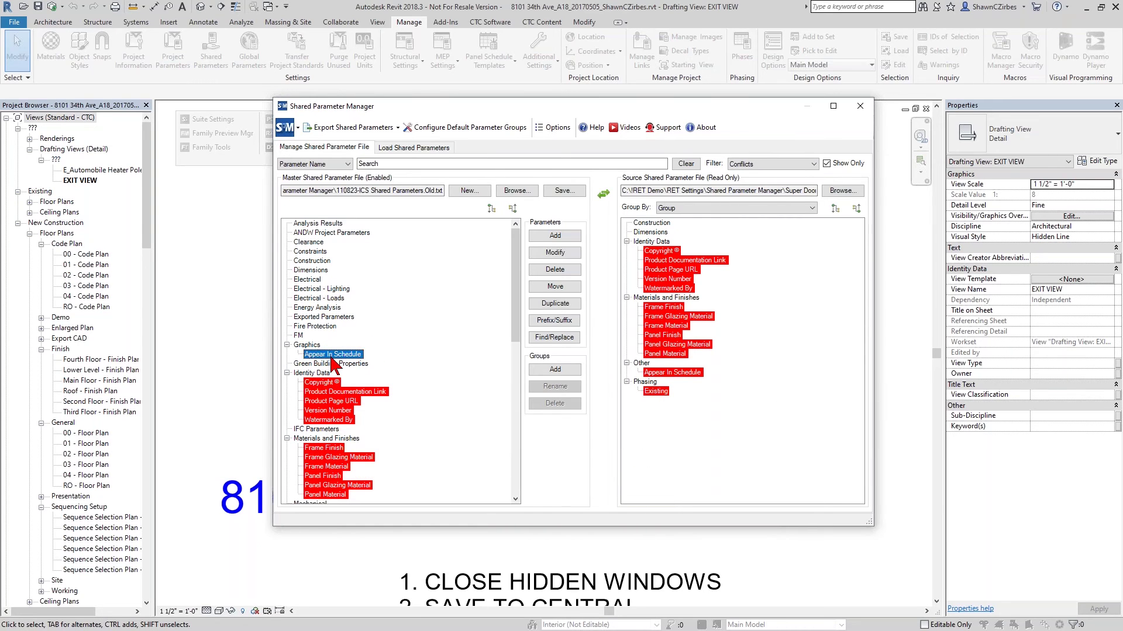
pyautogui.keyDown('shift'); pyautogui.click(331, 497); pyautogui.keyUp('shift')
pyautogui.keyDown('ctrl'); pyautogui.click(322, 374); pyautogui.keyUp('ctrl')
pyautogui.keyDown('ctrl'); pyautogui.click(319, 430); pyautogui.keyUp('ctrl')
pyautogui.keyDown('ctrl'); pyautogui.click(324, 438); pyautogui.keyUp('ctrl')
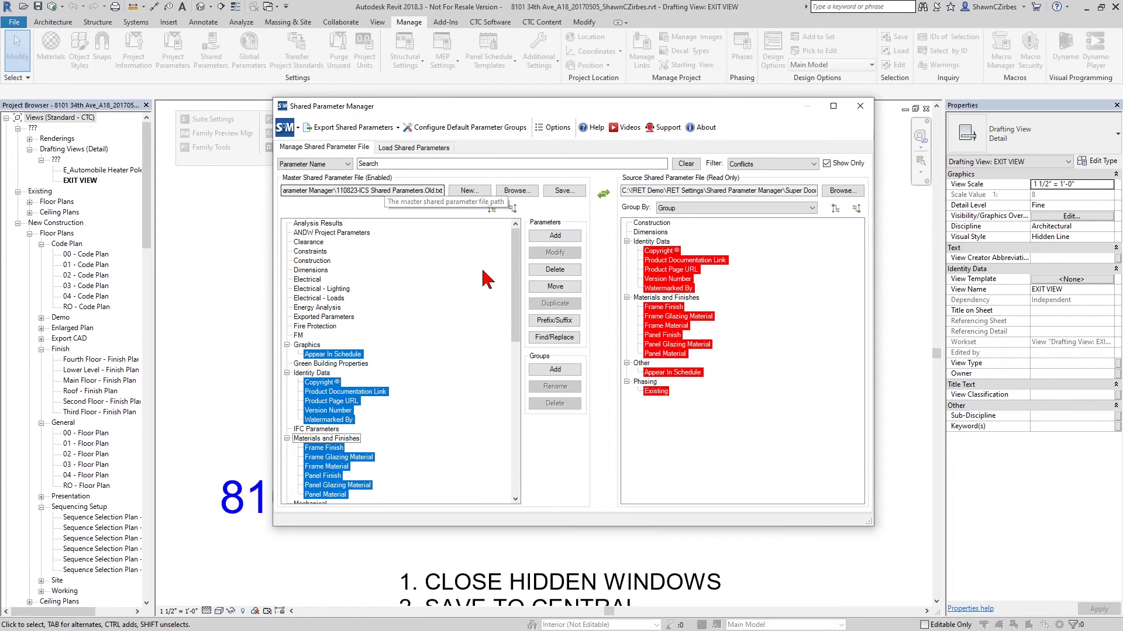
pyautogui.click(557, 274)
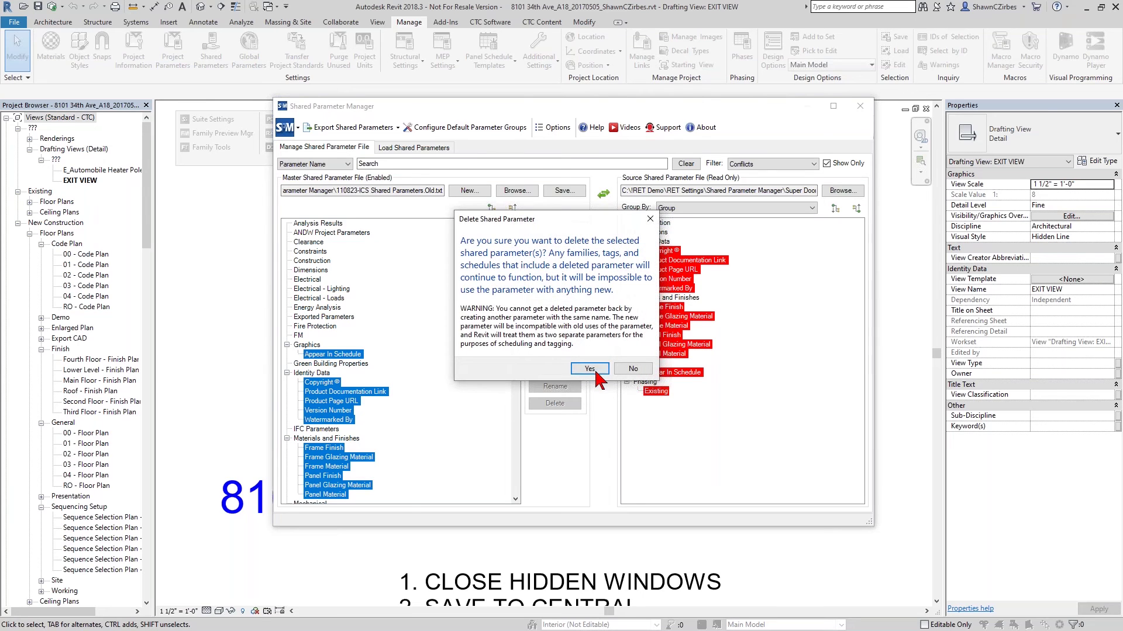
pyautogui.click(588, 367)
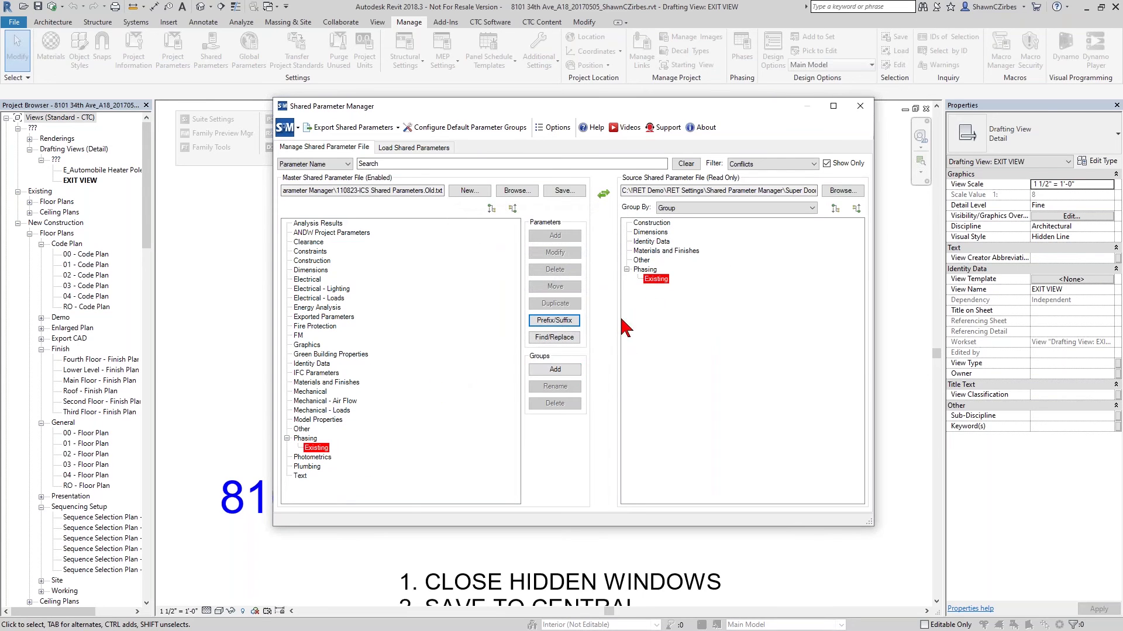
# - Delete the conflicting Existing parameter from the master file's Phasing group
pyautogui.rightClick(326, 457)
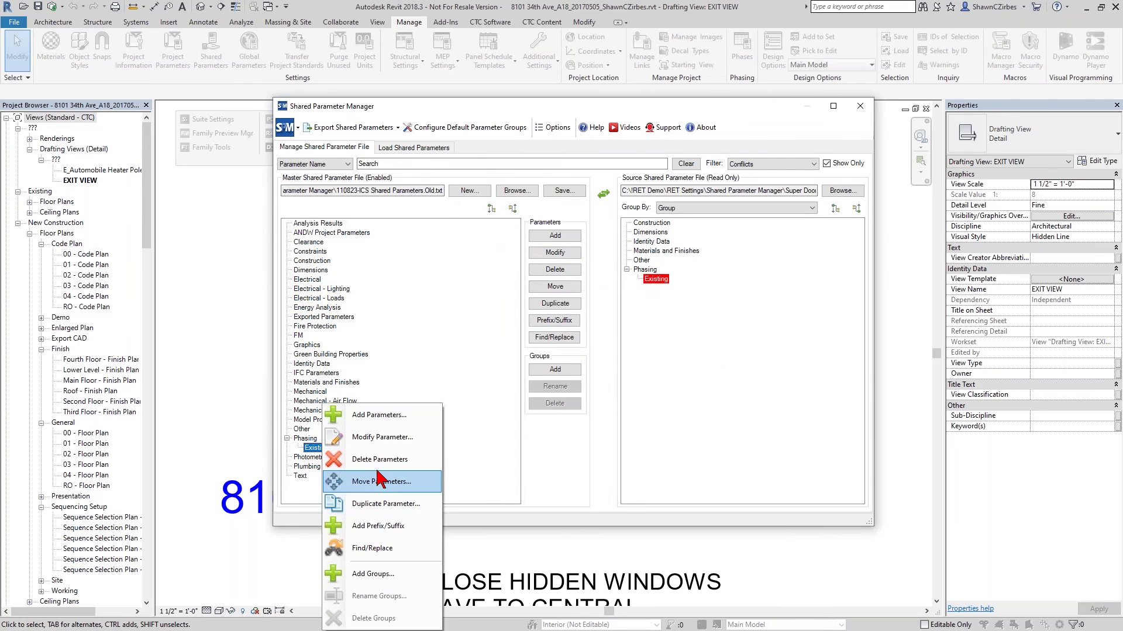
pyautogui.click(366, 460)
pyautogui.click(591, 369)
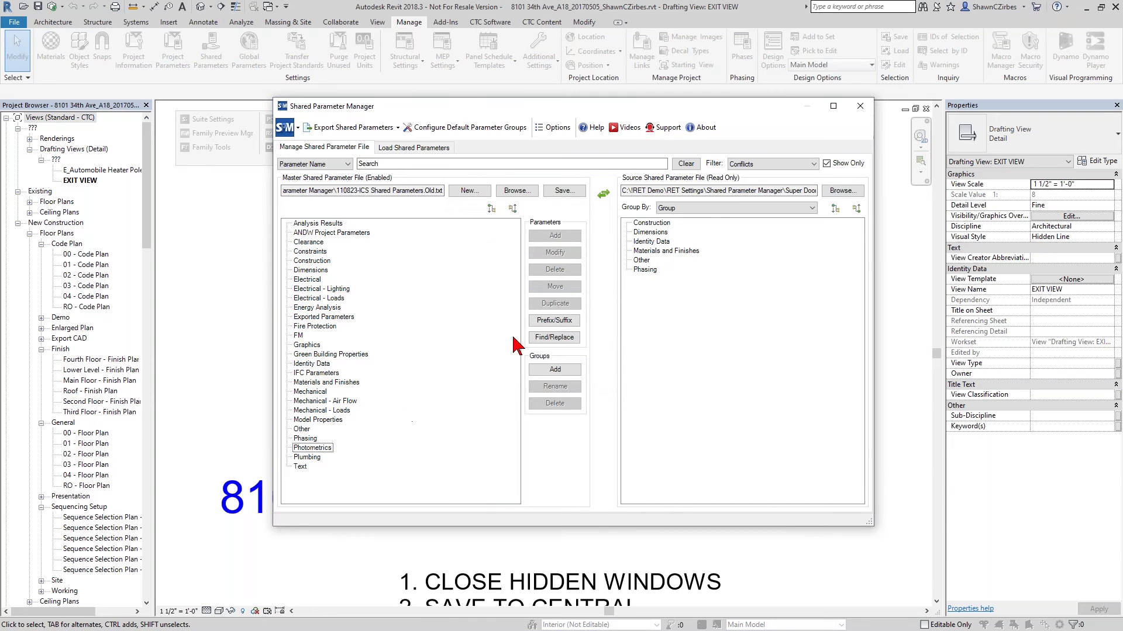
# - Compare the master and source files under the Unique and Duplicate filters, and finish with the filter set to Unique
pyautogui.click(760, 164)
pyautogui.click(746, 184)
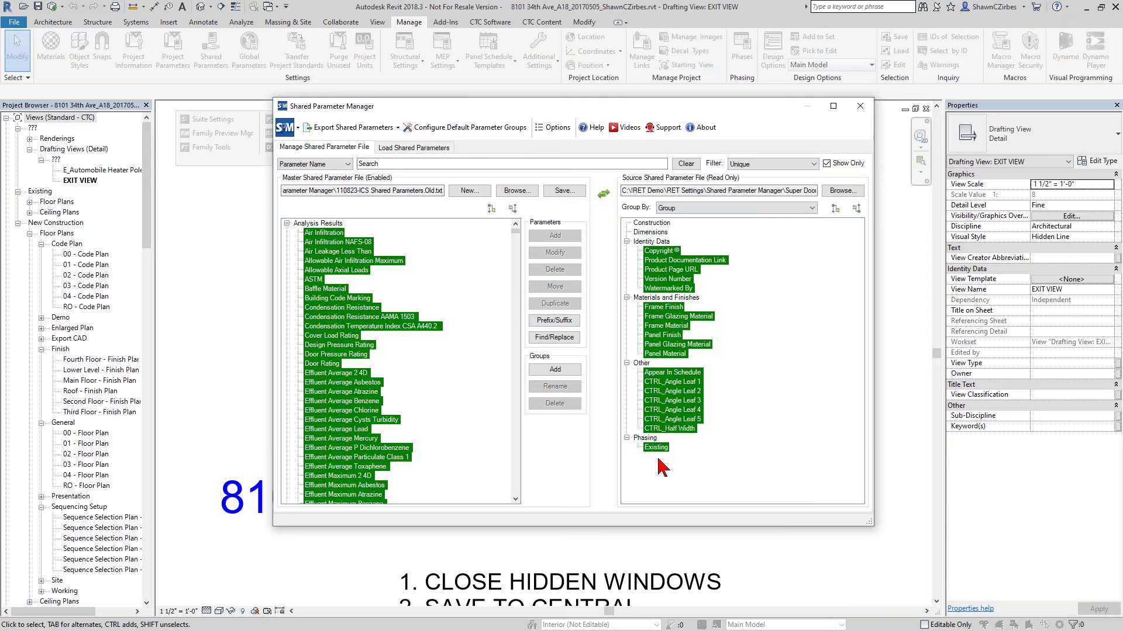
pyautogui.click(745, 164)
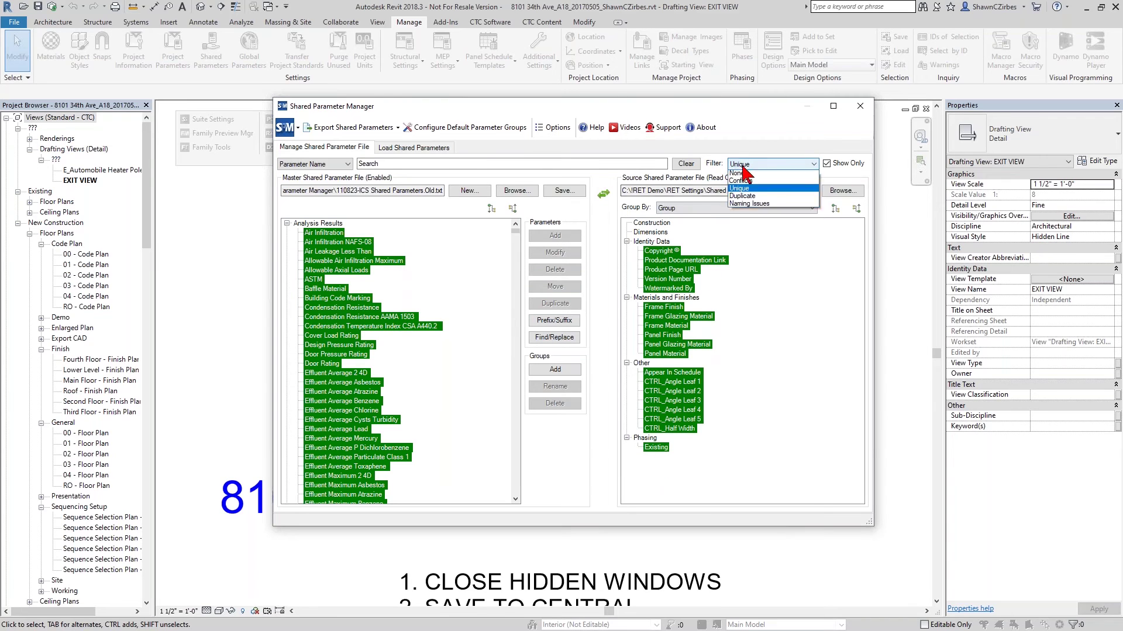
pyautogui.click(748, 197)
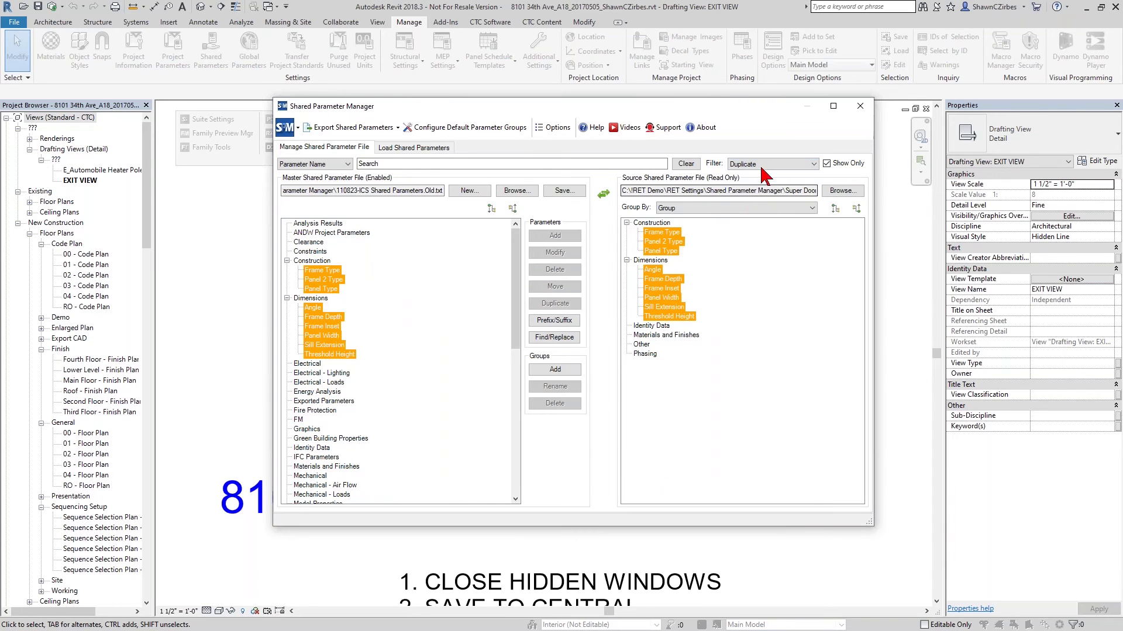
pyautogui.click(766, 167)
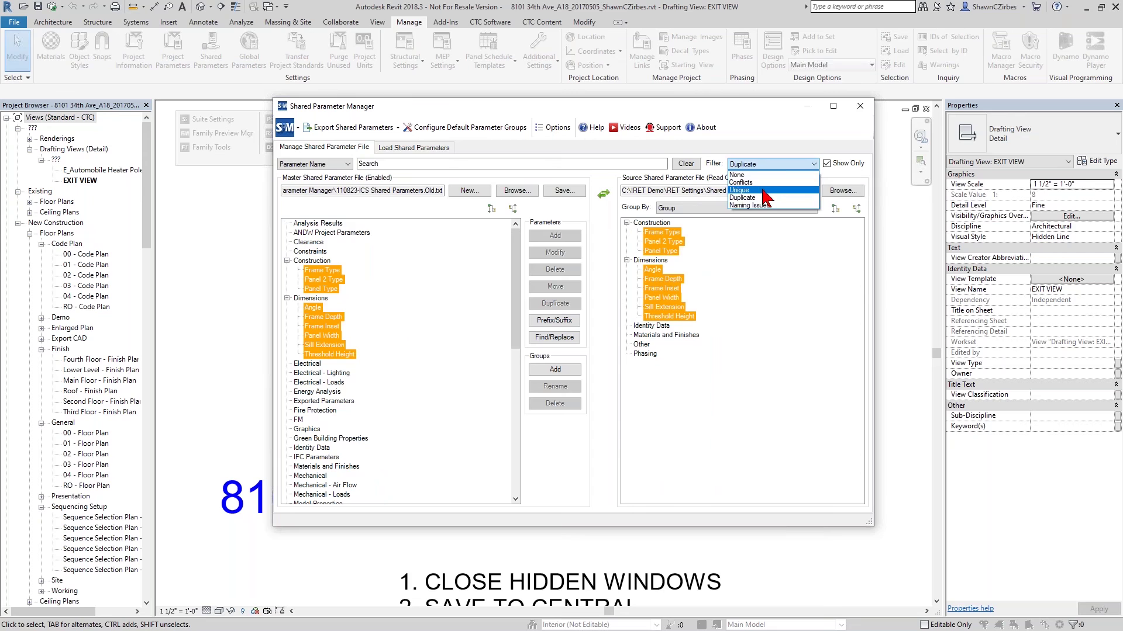
pyautogui.click(746, 188)
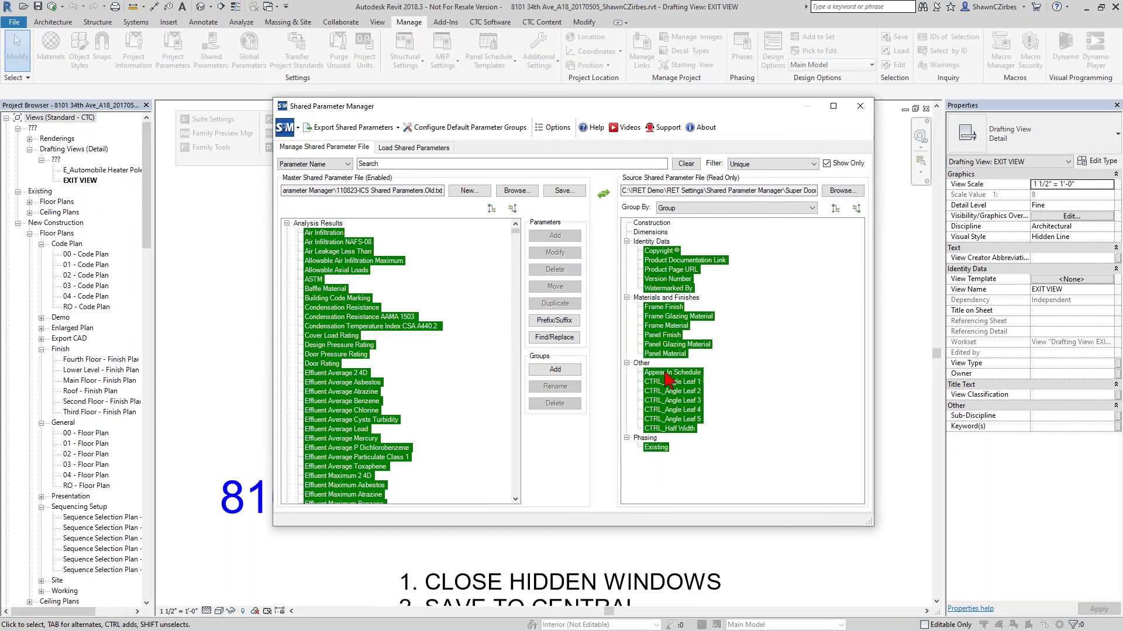
# - Collapse the master groups and copy the source's Identity Data parameters, Copyright through Watermarked By, into the master's Identity Data group
pyautogui.click(512, 208)
pyautogui.click(672, 252)
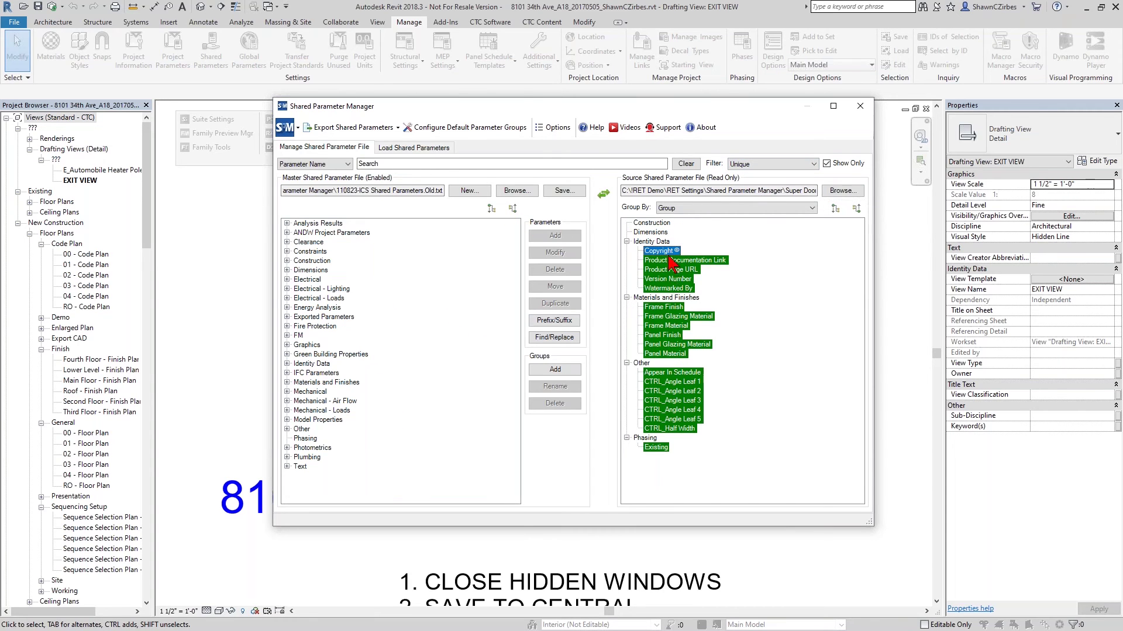
pyautogui.keyDown('shift'); pyautogui.click(666, 289); pyautogui.keyUp('shift')
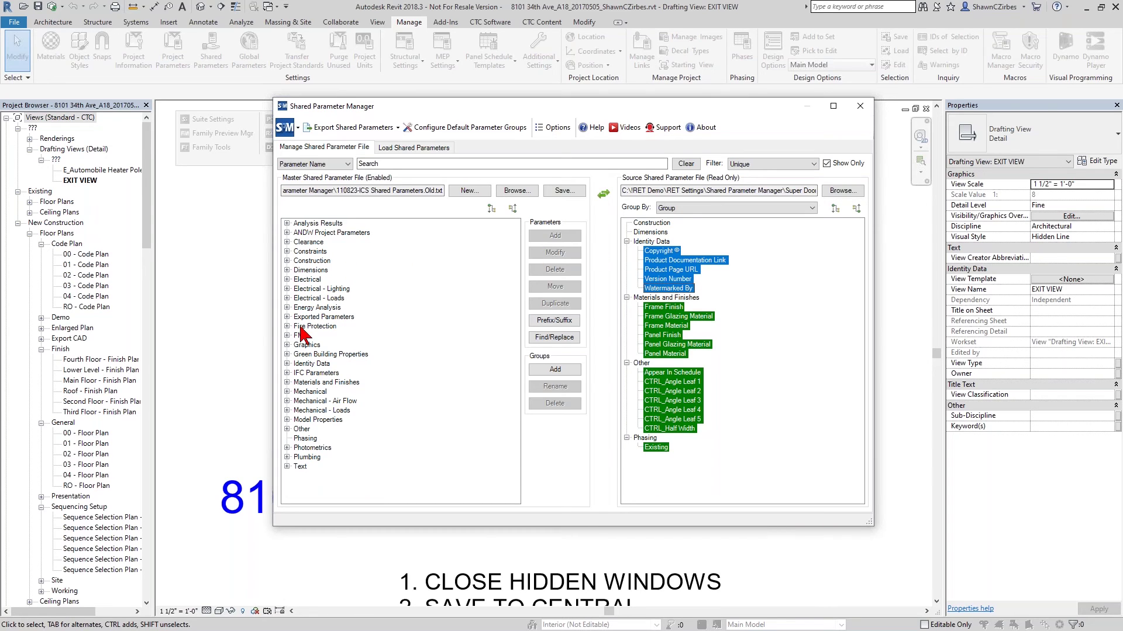
pyautogui.moveTo(664, 259); pyautogui.dragTo(588, 354)
pyautogui.moveTo(304, 370); pyautogui.dragTo(304, 370)
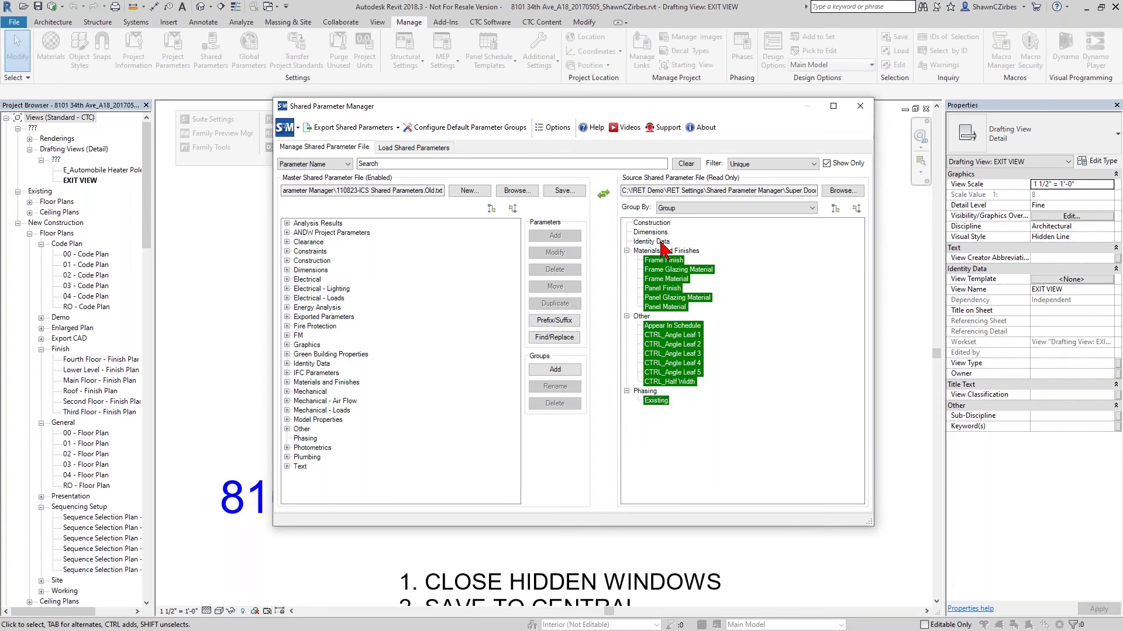
# - Copy the source parameters Frame Finish through Panel Material into the master's Materials and Finishes group
pyautogui.click(667, 261)
pyautogui.keyDown('shift'); pyautogui.click(667, 308); pyautogui.keyUp('shift')
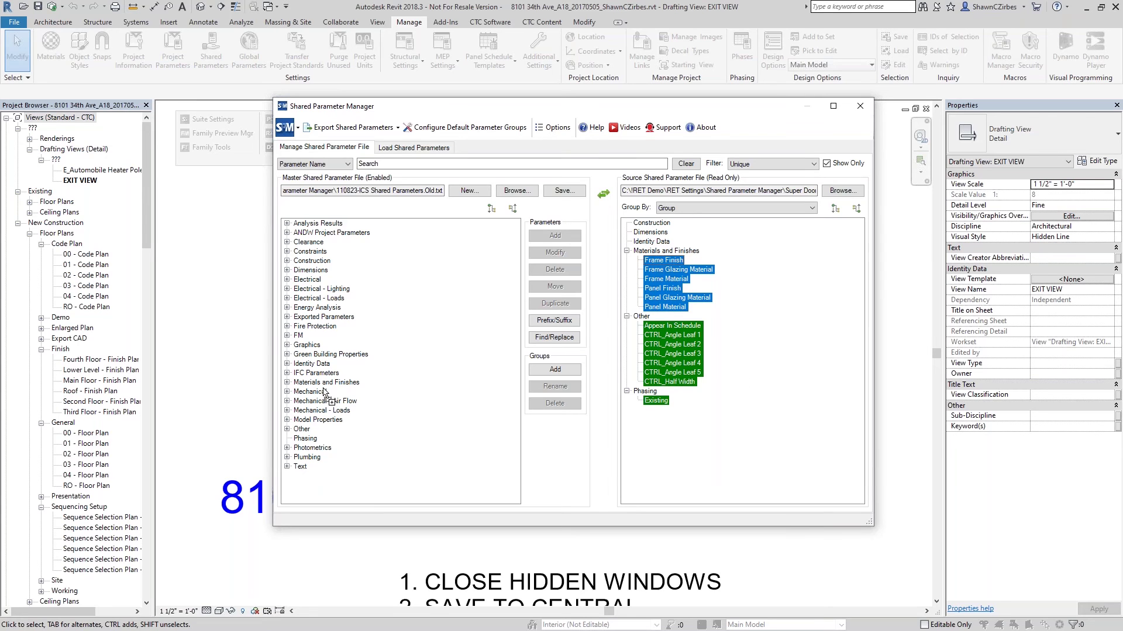
pyautogui.moveTo(311, 389); pyautogui.dragTo(313, 386)
# - Copy Appear In Schedule through CTRL_Half Width into the master's Other group, and Existing into its Phasing group
pyautogui.click(677, 271)
pyautogui.keyDown('shift'); pyautogui.click(678, 327); pyautogui.keyUp('shift')
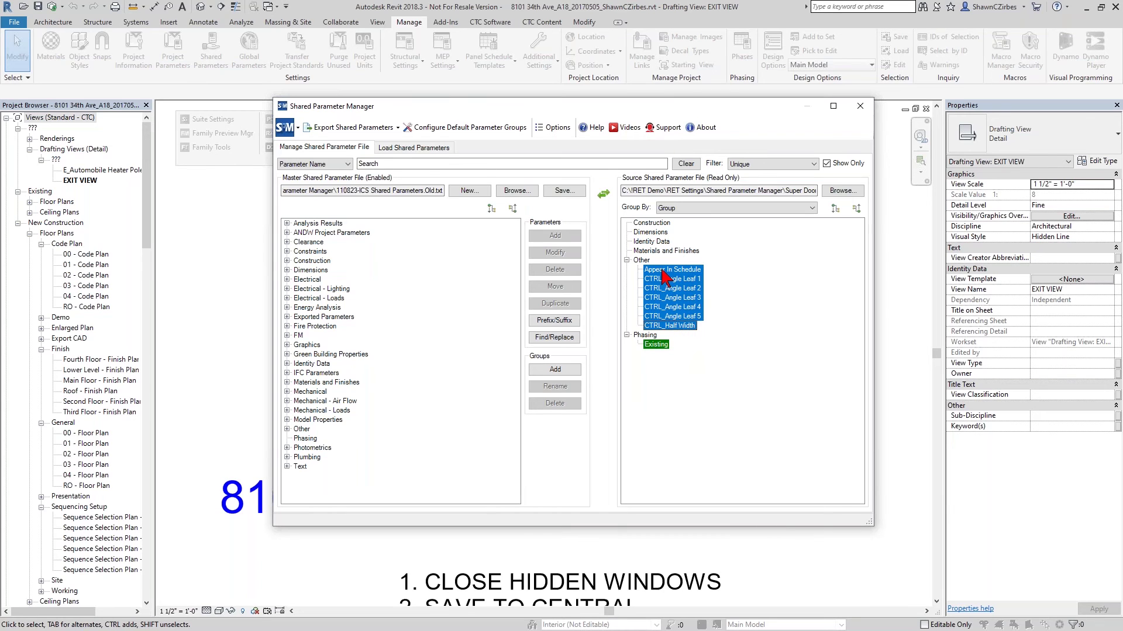
pyautogui.moveTo(302, 435); pyautogui.dragTo(301, 431)
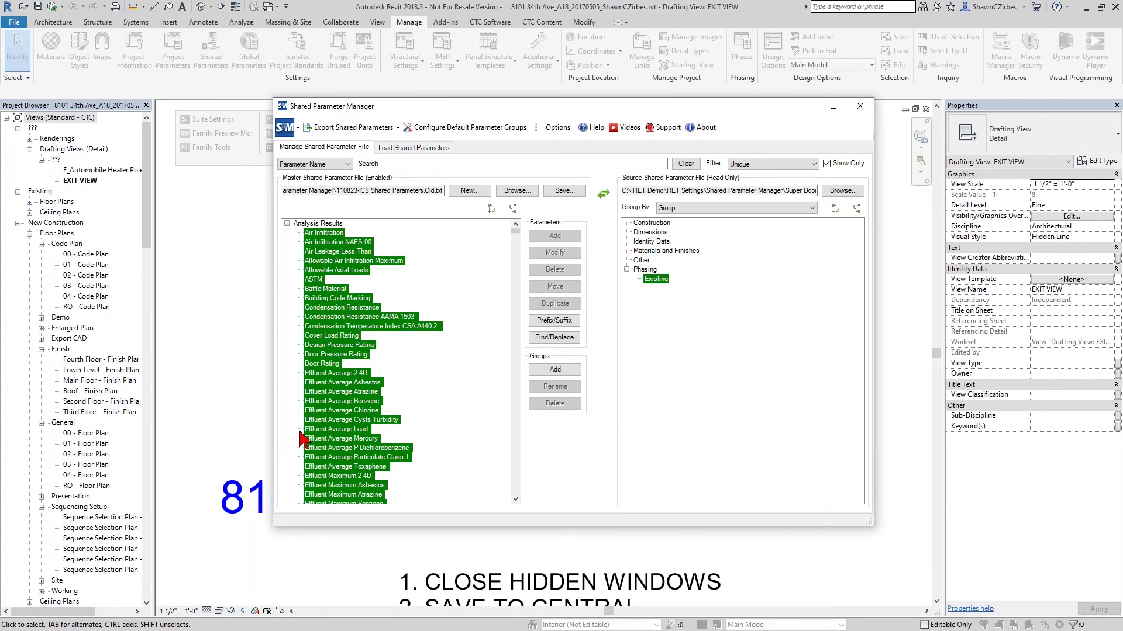
pyautogui.click(649, 281)
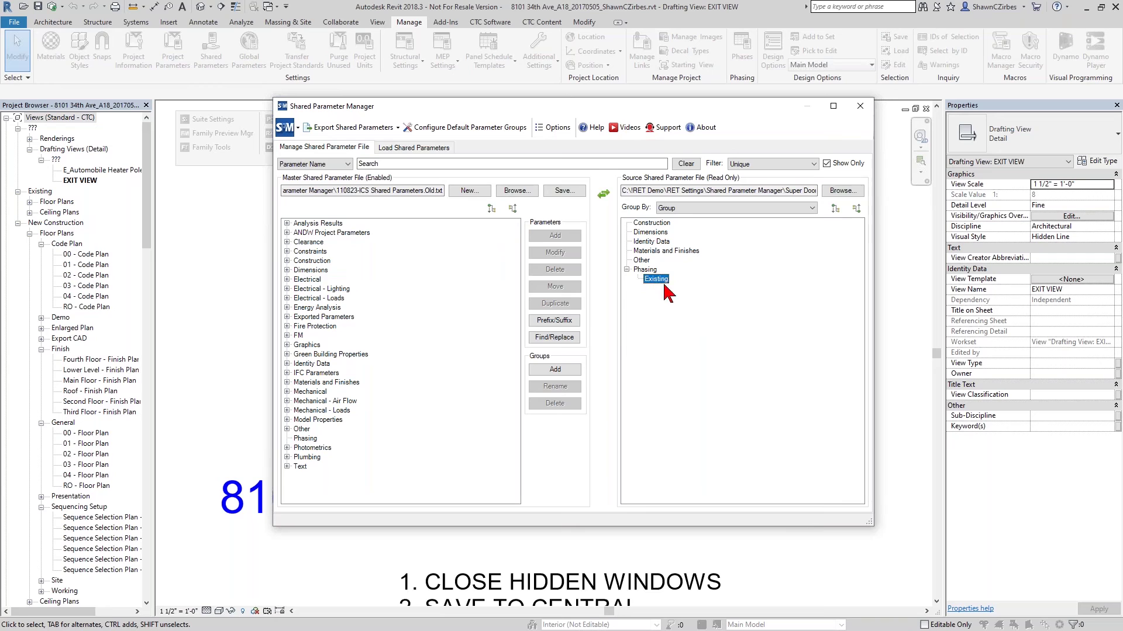
pyautogui.moveTo(651, 284); pyautogui.dragTo(300, 441)
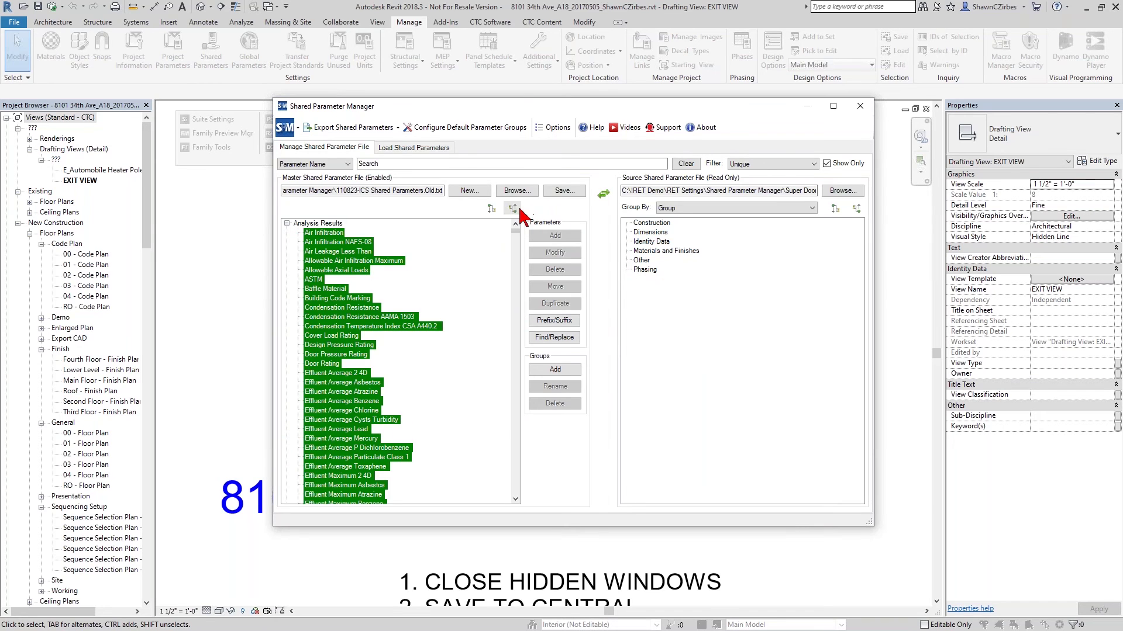
# - Check both files under the Duplicate and Conflicts filters, and return the filter to Unique
pyautogui.click(745, 164)
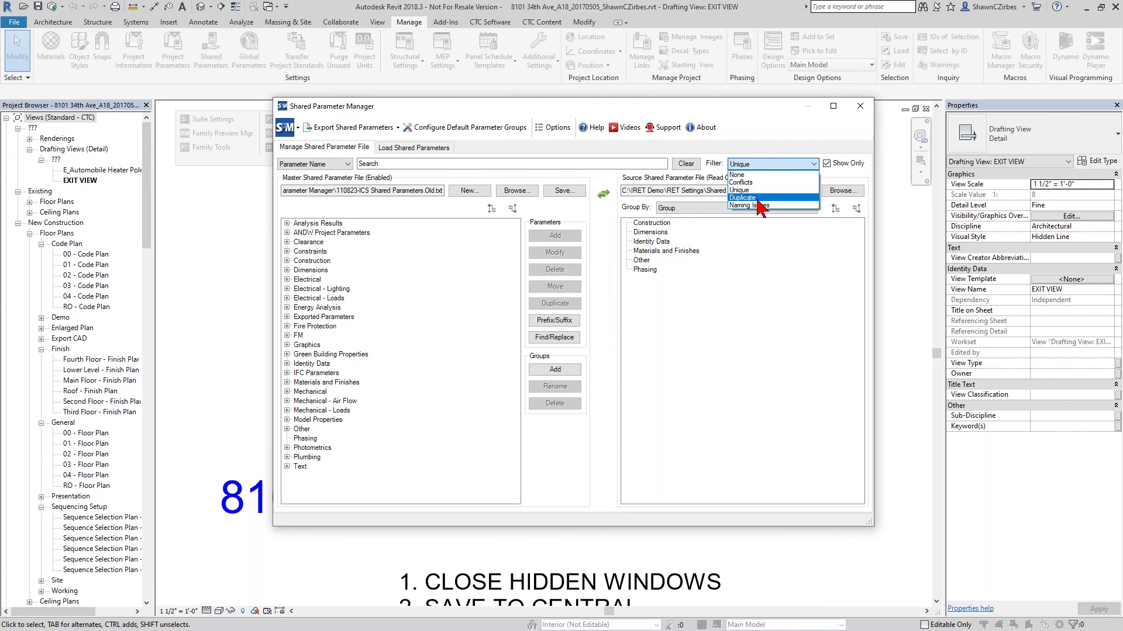
pyautogui.click(758, 198)
pyautogui.click(774, 164)
pyautogui.click(762, 182)
pyautogui.click(760, 164)
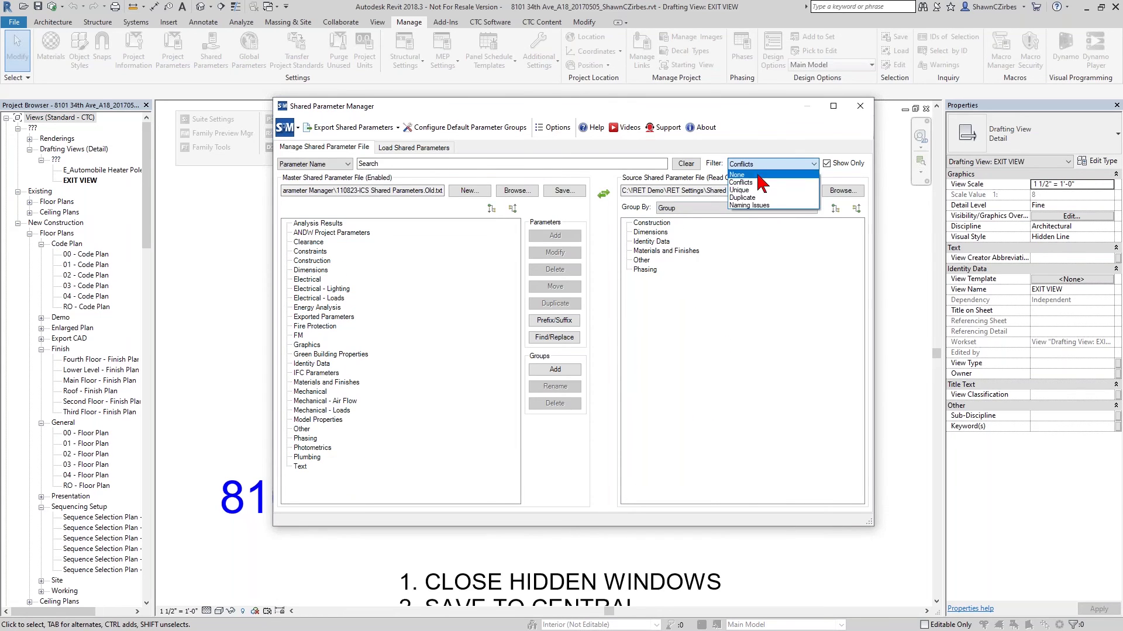
pyautogui.click(761, 190)
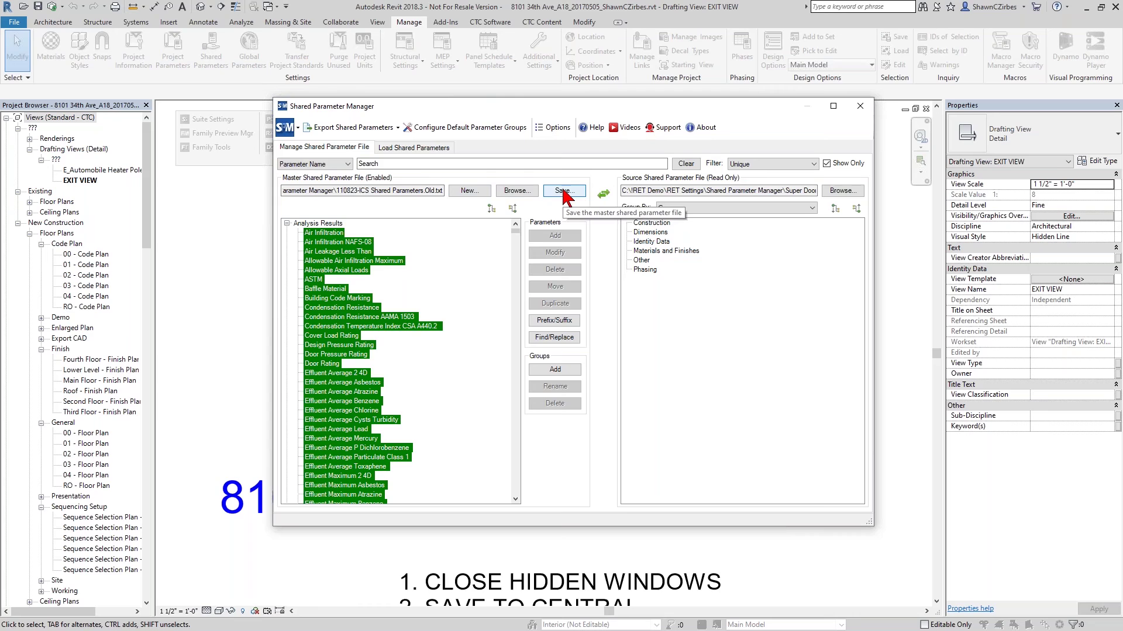
# - Save the master shared parameter file and reopen 110823-ICS Shared Parameters.Old.txt as the master
pyautogui.moveTo(787, 193); pyautogui.dragTo(813, 202)
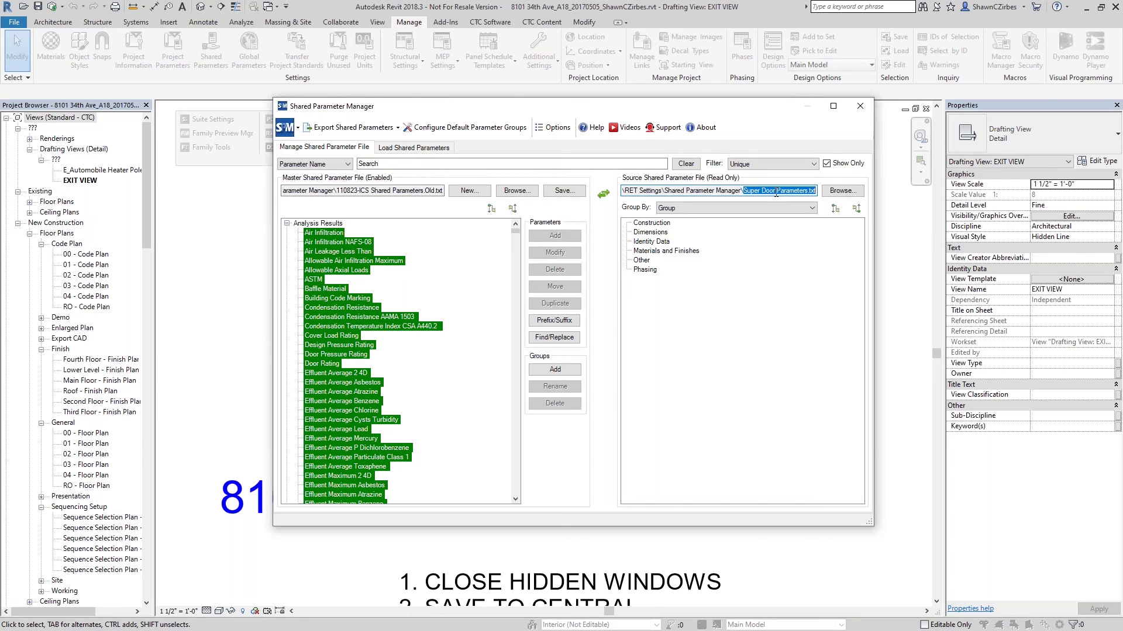
pyautogui.moveTo(743, 193); pyautogui.dragTo(809, 193)
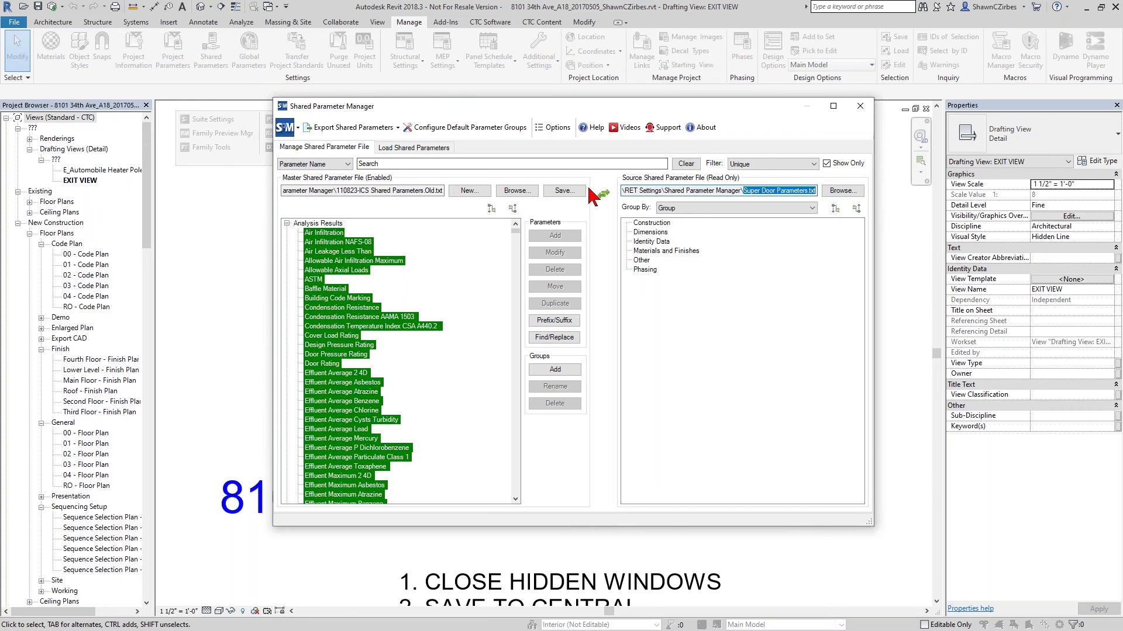
pyautogui.click(564, 192)
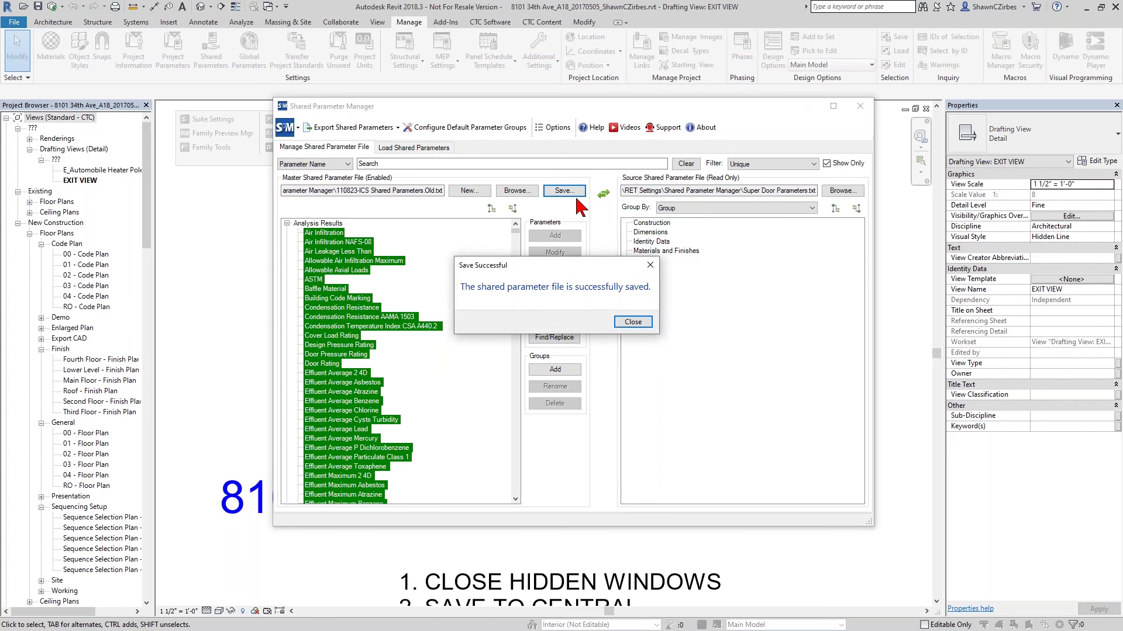
pyautogui.click(633, 322)
pyautogui.click(514, 192)
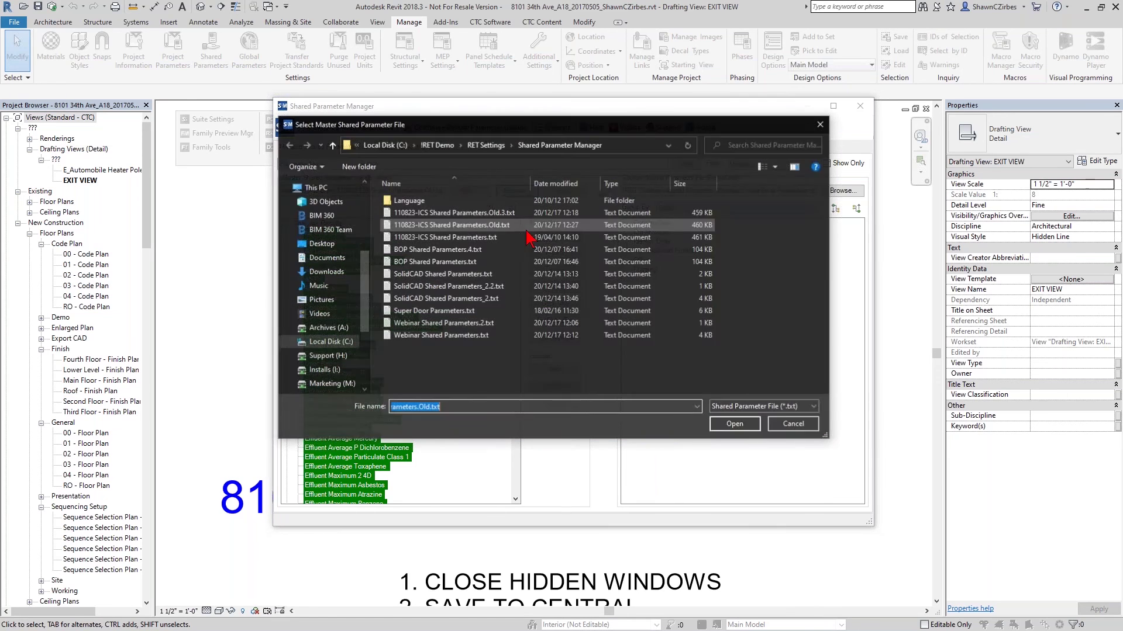
pyautogui.click(734, 424)
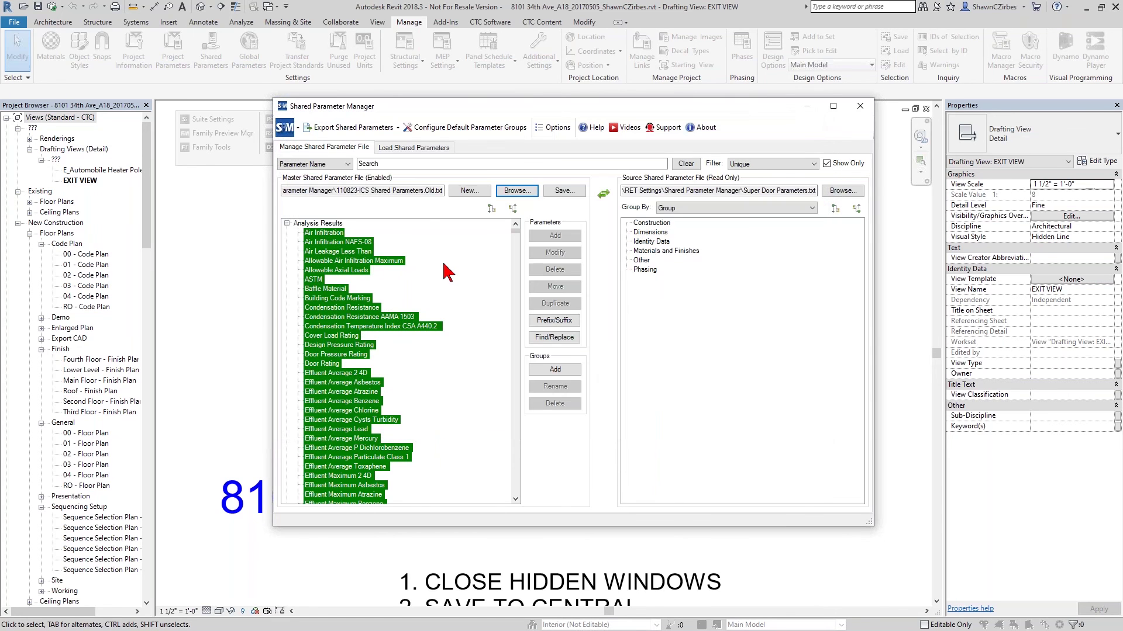
# - Open the master file for loading shared parameters and choose the Standard Project Parameters selection set
pyautogui.click(406, 150)
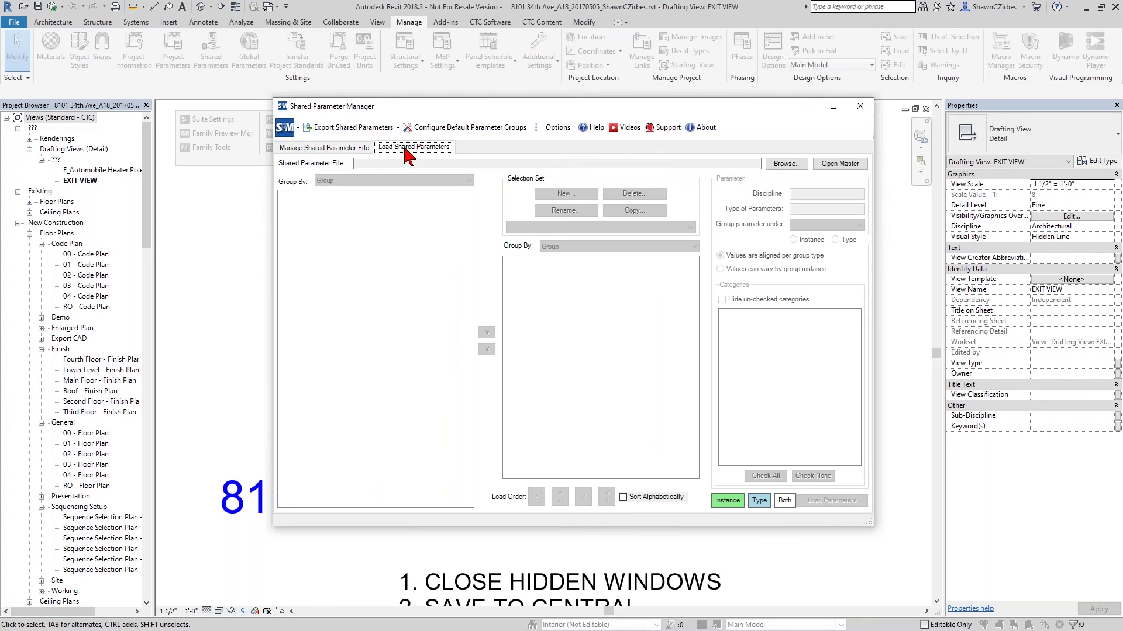
pyautogui.click(827, 166)
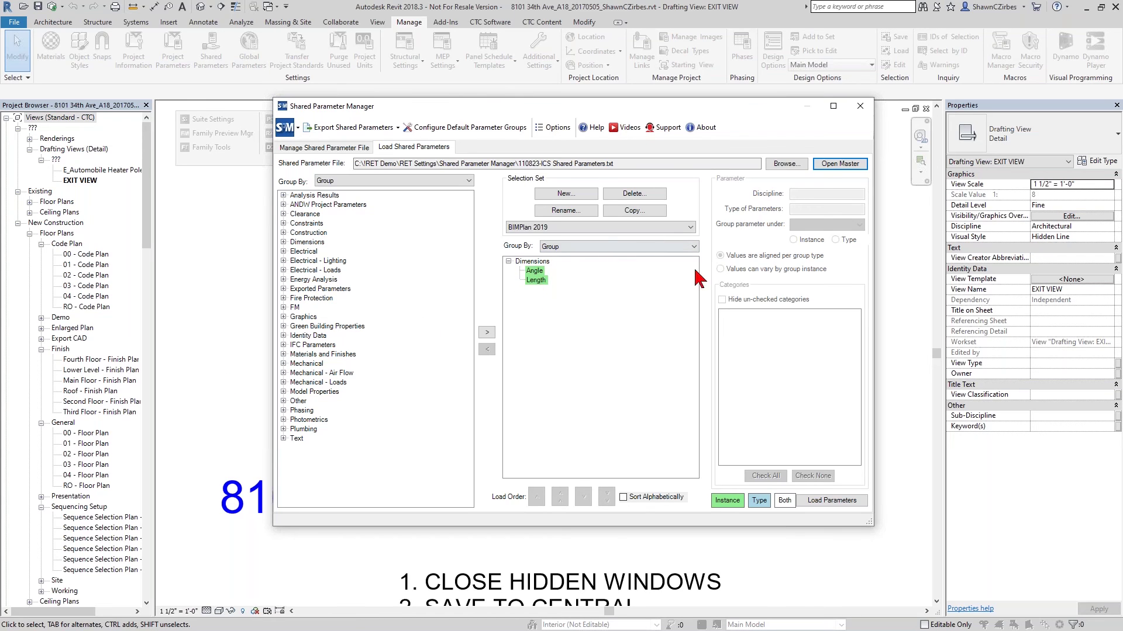
pyautogui.click(570, 228)
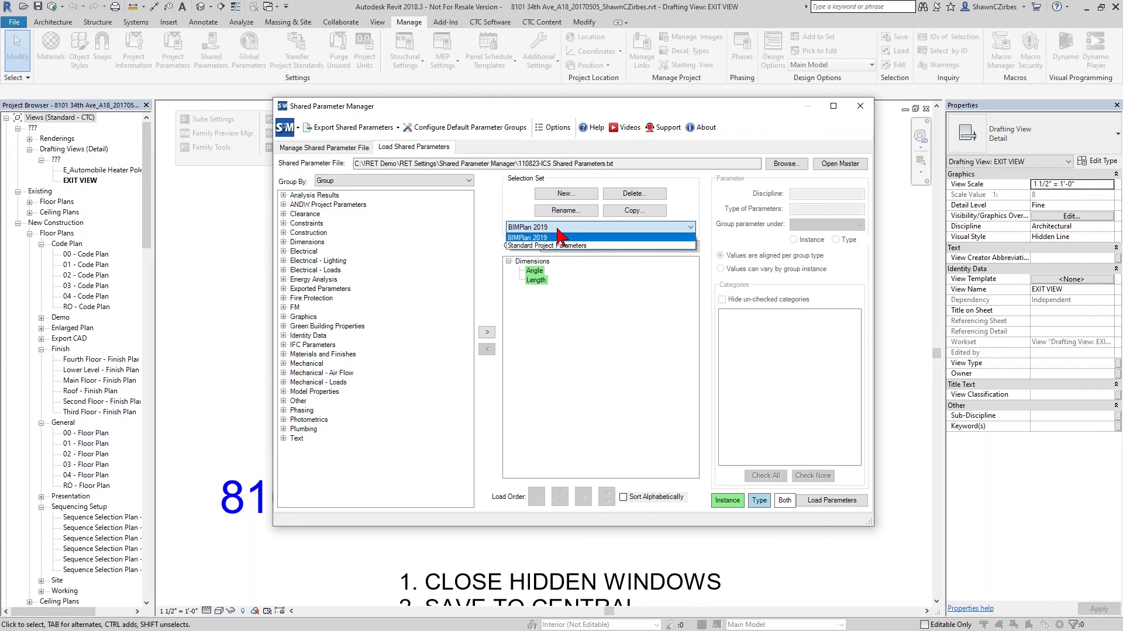
pyautogui.click(584, 245)
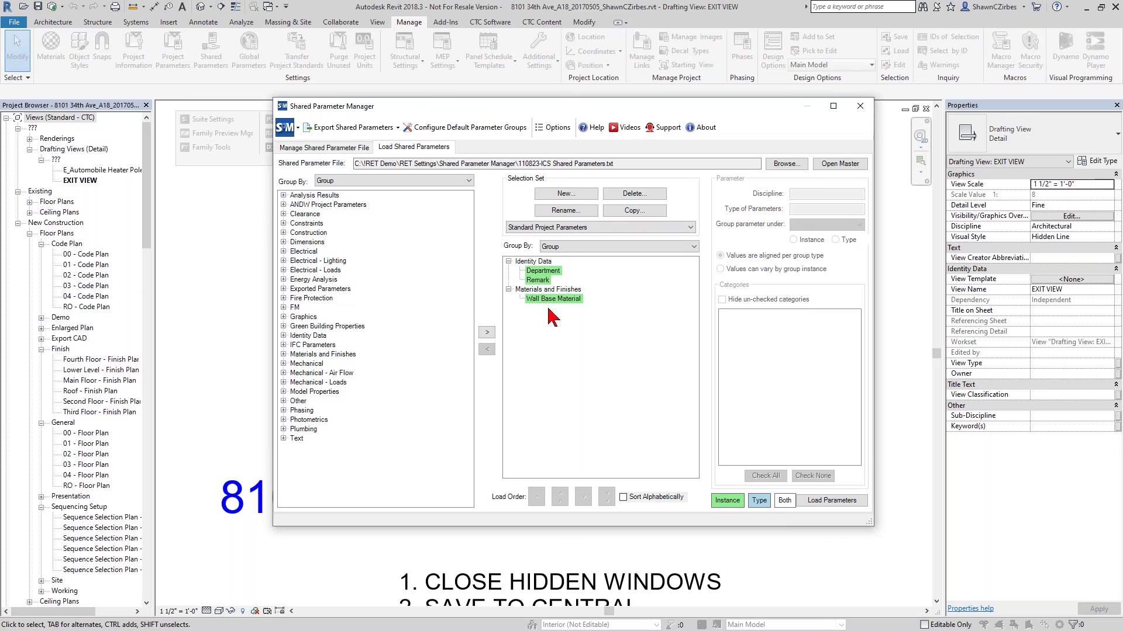
# - Review the settings of the Department, Remark and Wall Base Material parameters, hiding the unchecked categories for each
pyautogui.click(545, 271)
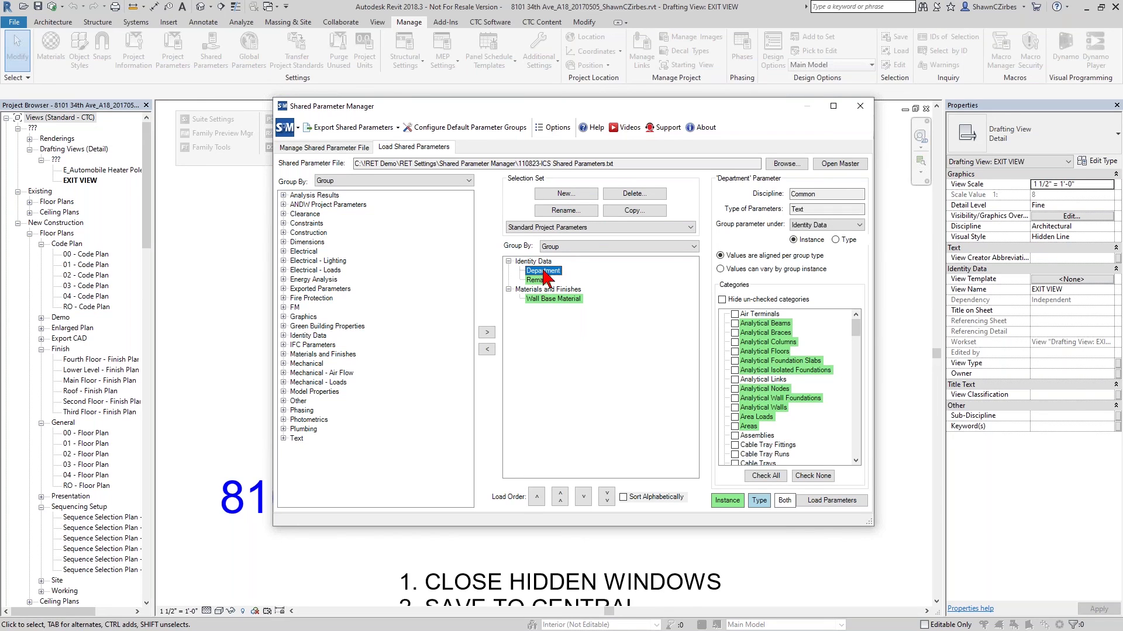
pyautogui.click(728, 300)
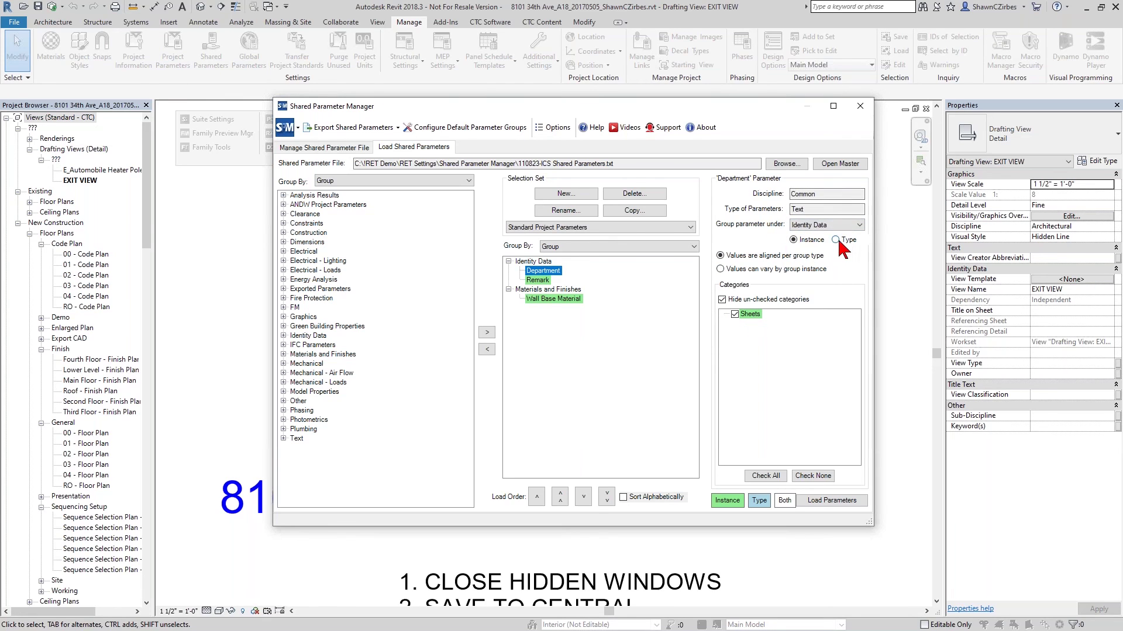
pyautogui.click(538, 280)
pyautogui.click(722, 300)
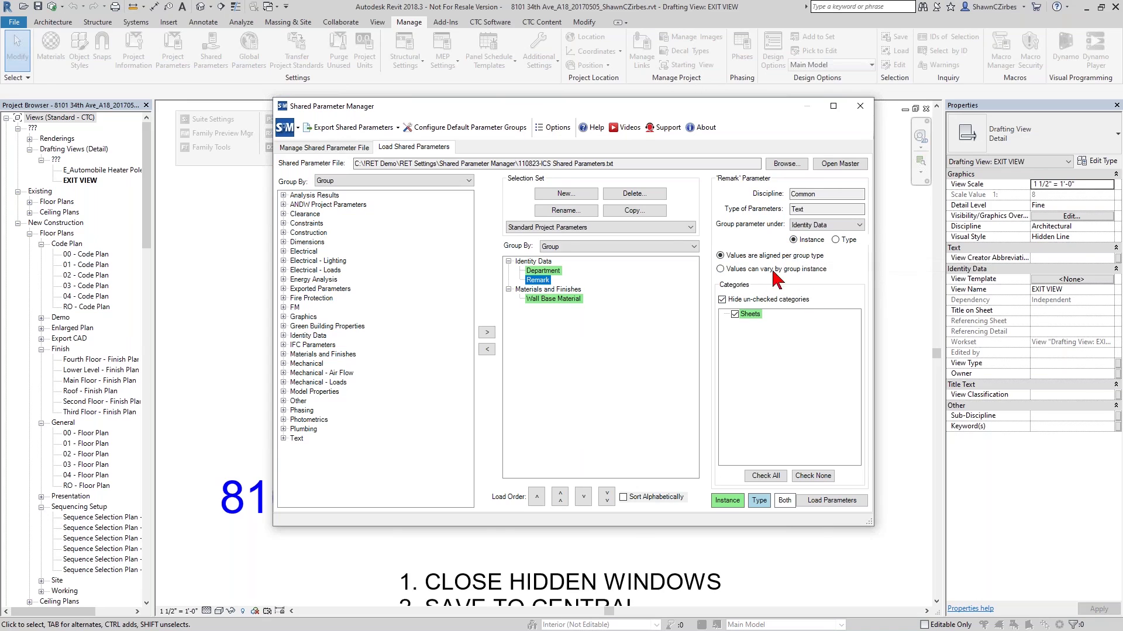
pyautogui.click(564, 299)
pyautogui.click(722, 299)
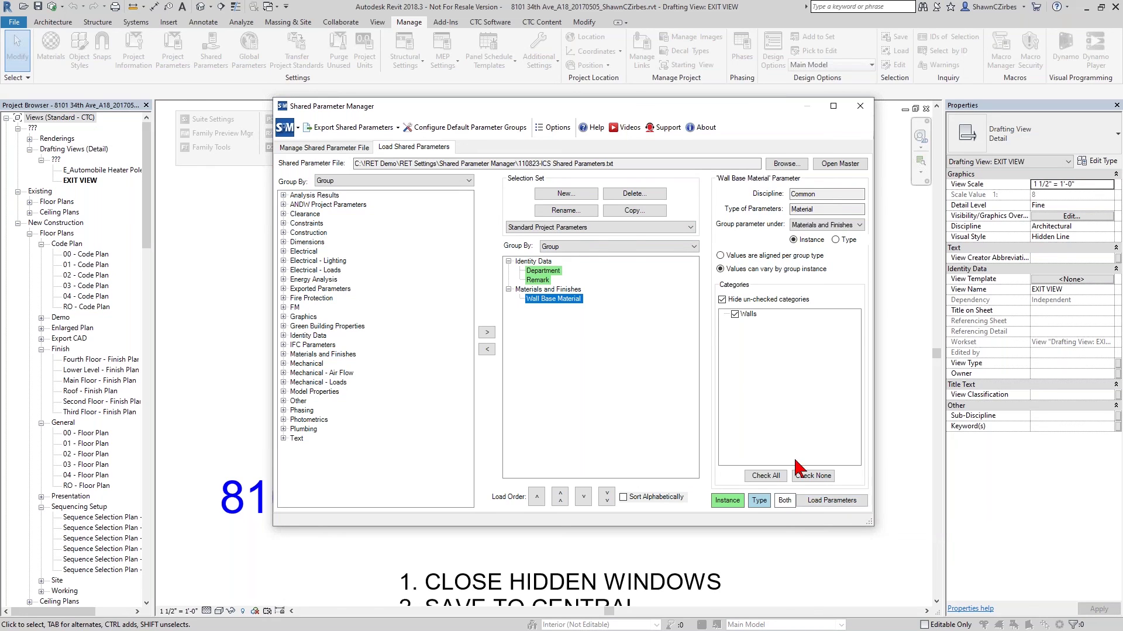
# - Switch to the BIMPlan 2019 selection set and review the settings of its Angle and Length parameters
pyautogui.click(624, 228)
pyautogui.click(562, 238)
pyautogui.click(534, 271)
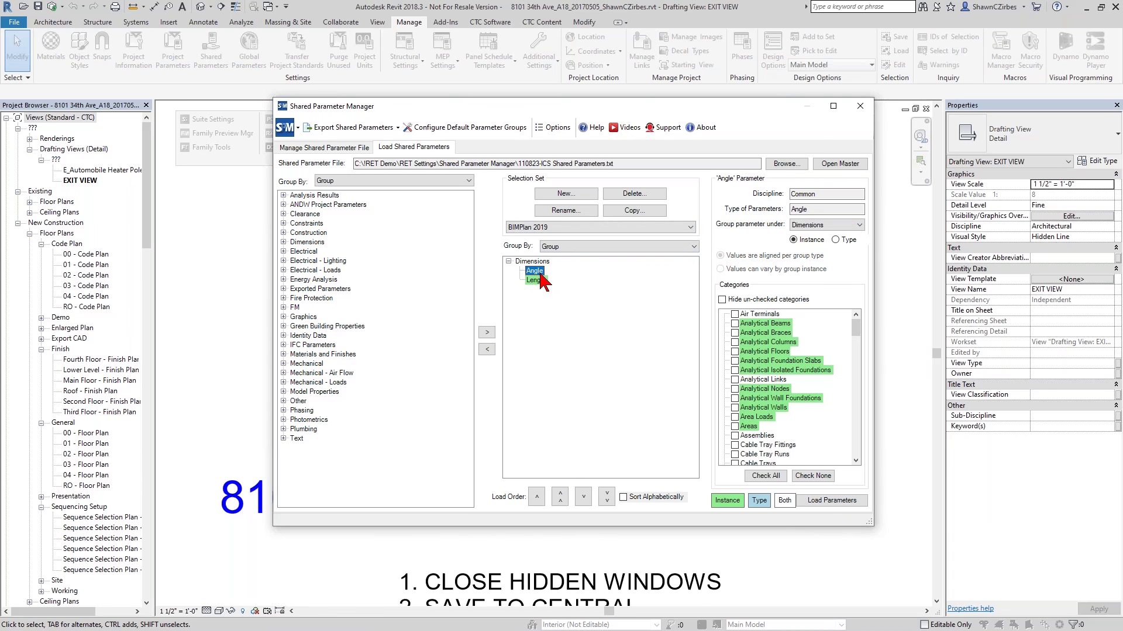
pyautogui.click(536, 282)
pyautogui.click(535, 272)
pyautogui.click(537, 282)
pyautogui.click(541, 274)
# - Look through the available selection sets, keep BIMPlan 2019 chosen, and reposition the Shared Parameter Manager window
pyautogui.click(541, 228)
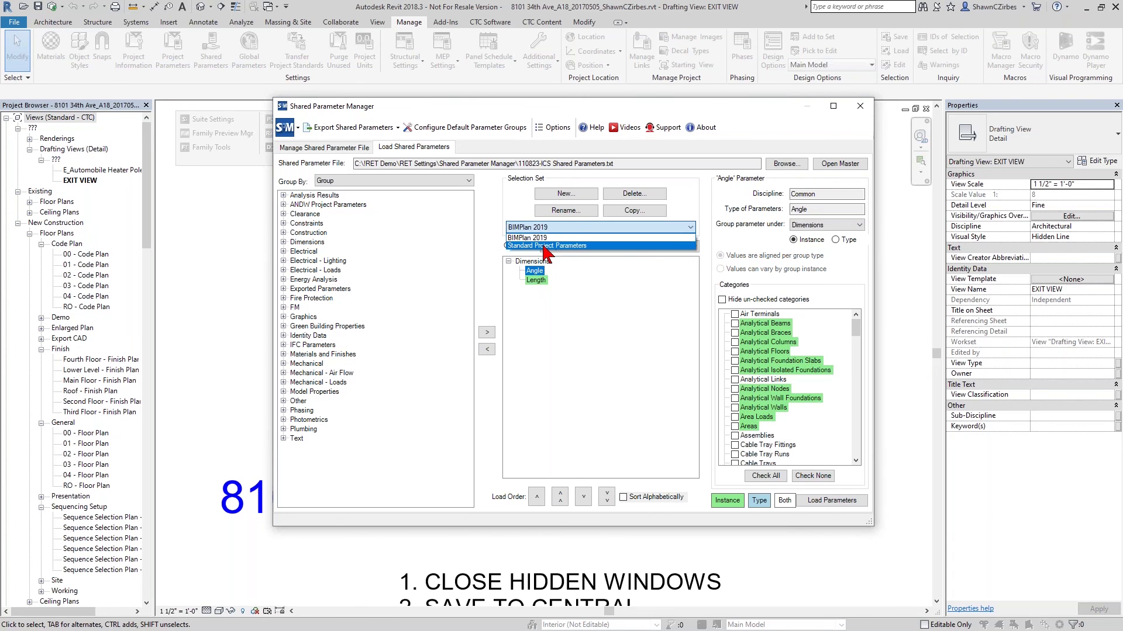
pyautogui.click(541, 234)
pyautogui.click(542, 230)
pyautogui.click(546, 237)
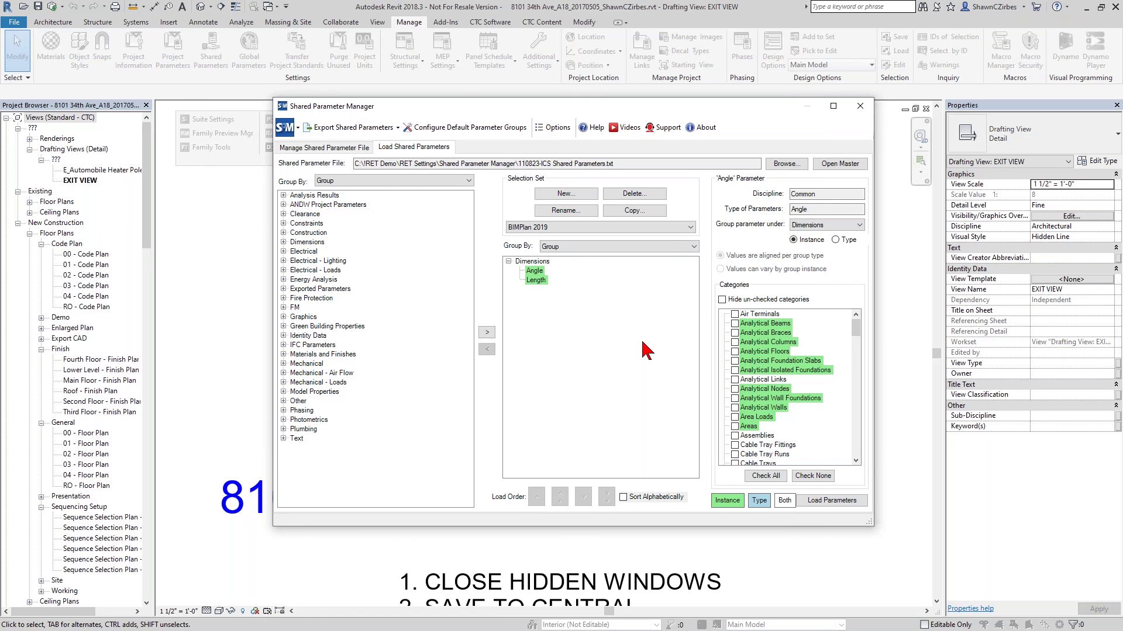
pyautogui.moveTo(458, 111); pyautogui.dragTo(441, 100)
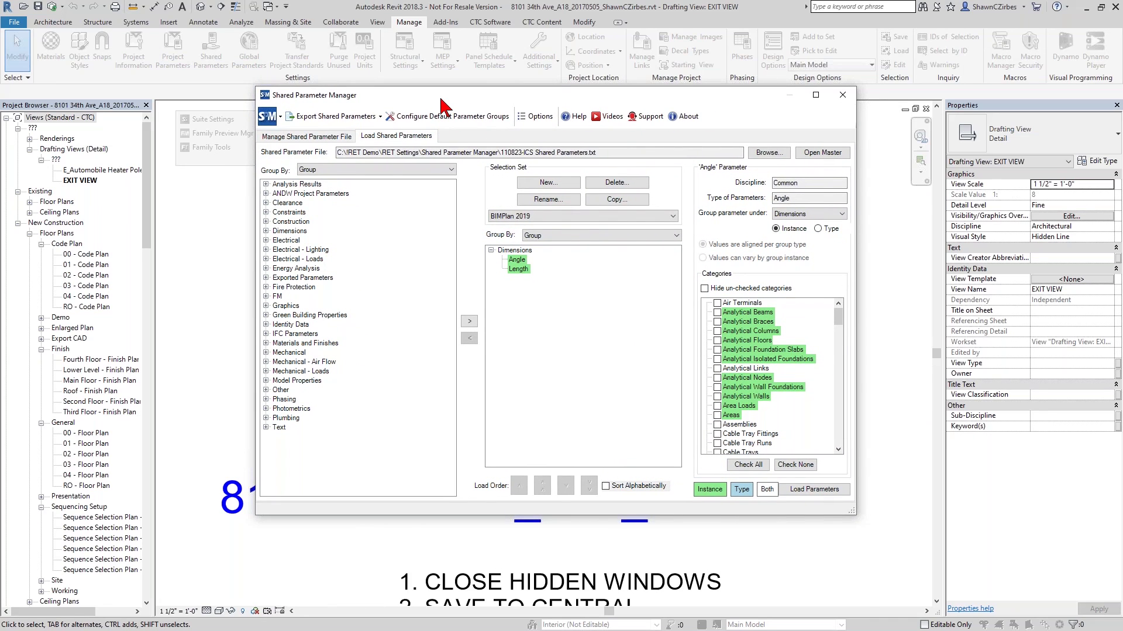
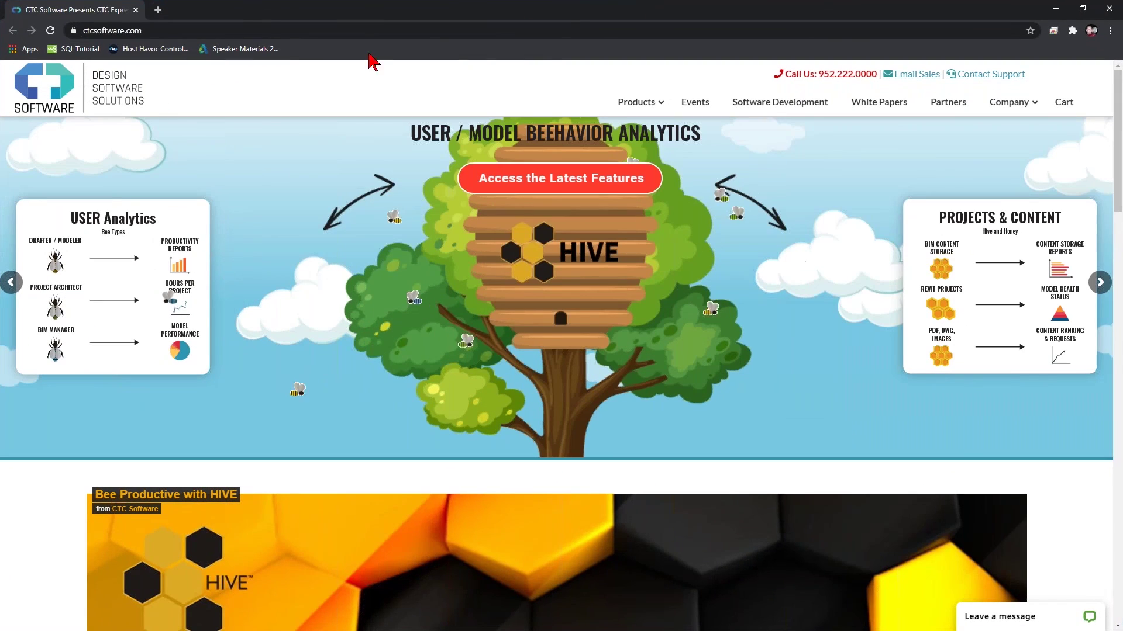
# - Switch to the ctcsoftware.com site in the browser and open the BIM Manager Suite 2021 product page
pyautogui.click(143, 30)
pyautogui.doubleClick(143, 30)
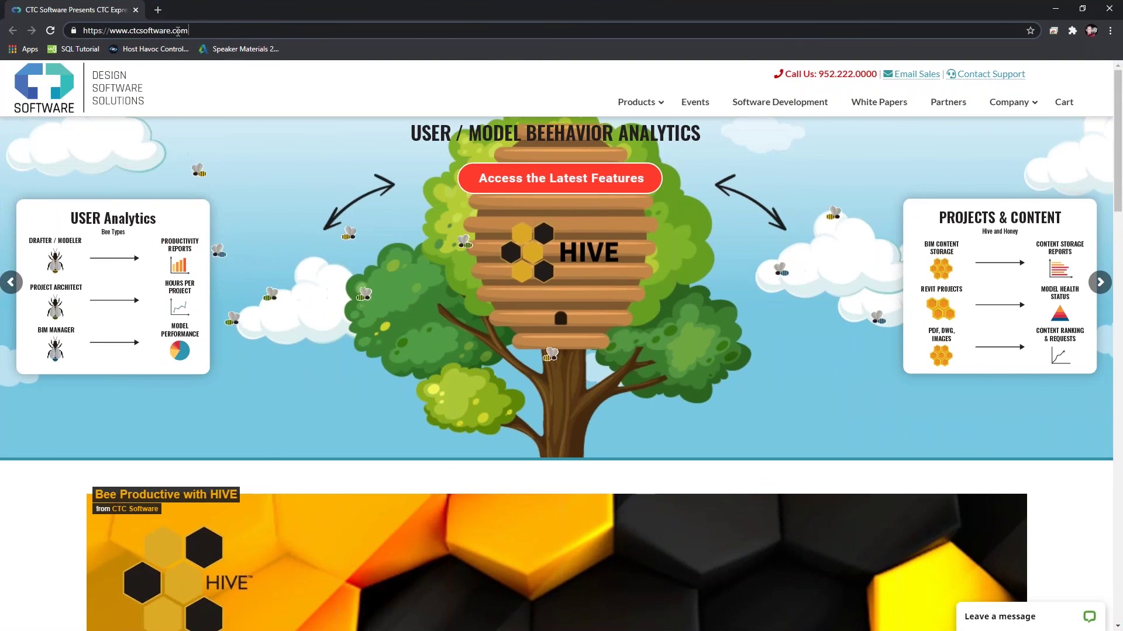
pyautogui.press('Right')
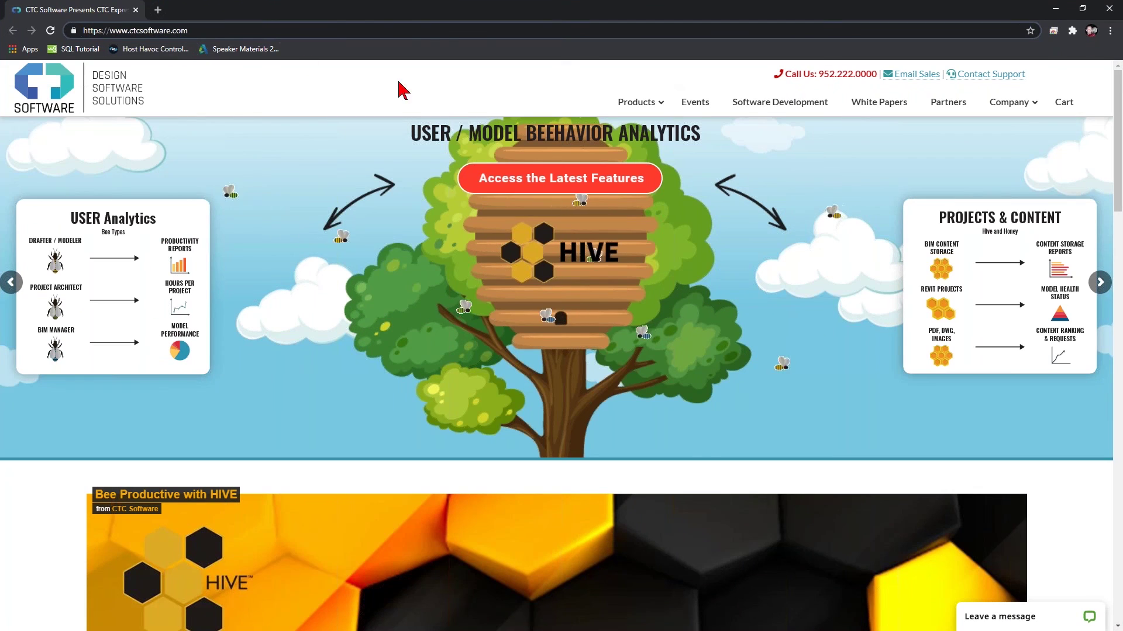
pyautogui.moveTo(652, 105)
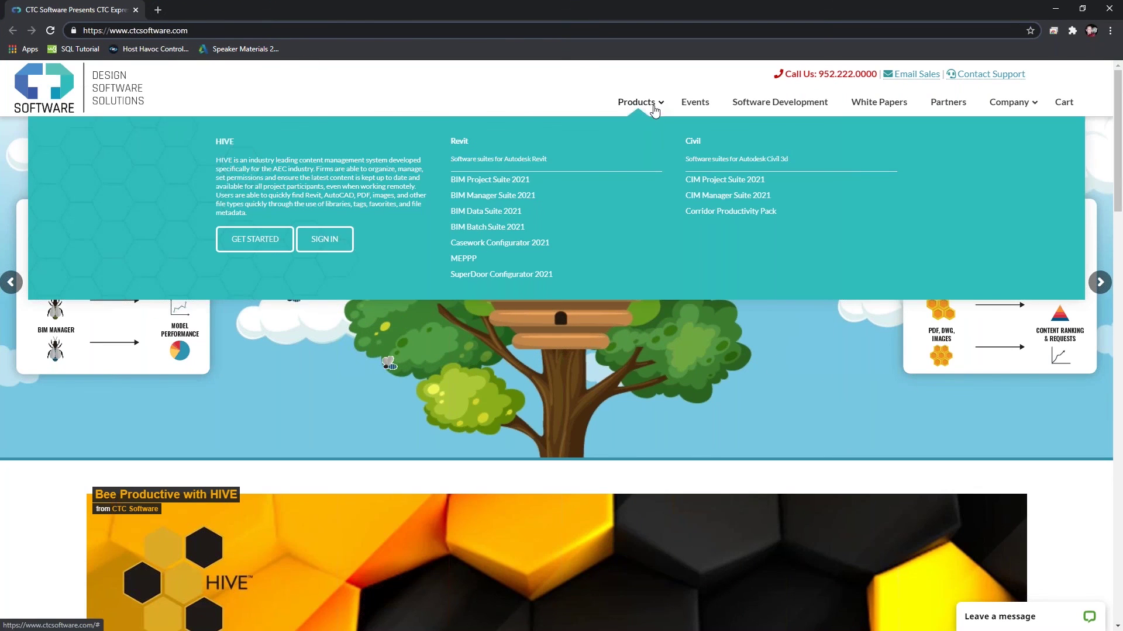
pyautogui.click(504, 196)
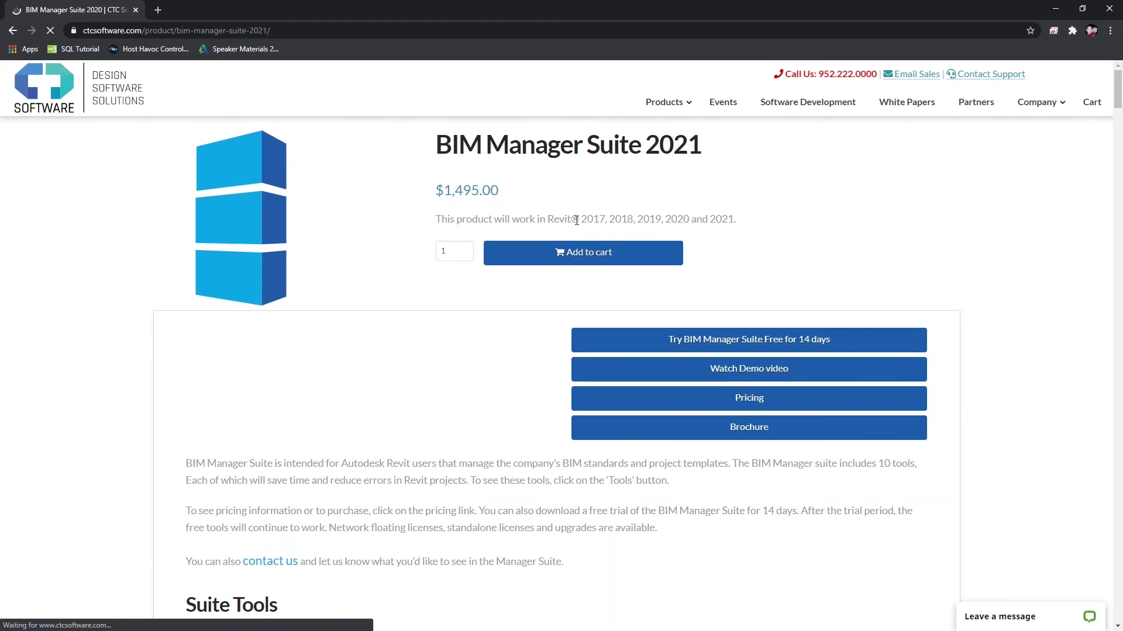
# - Review the supported Revit versions, suite tools and 14-day trial option on the product page, and minimize the browser
pyautogui.moveTo(583, 220); pyautogui.dragTo(745, 235)
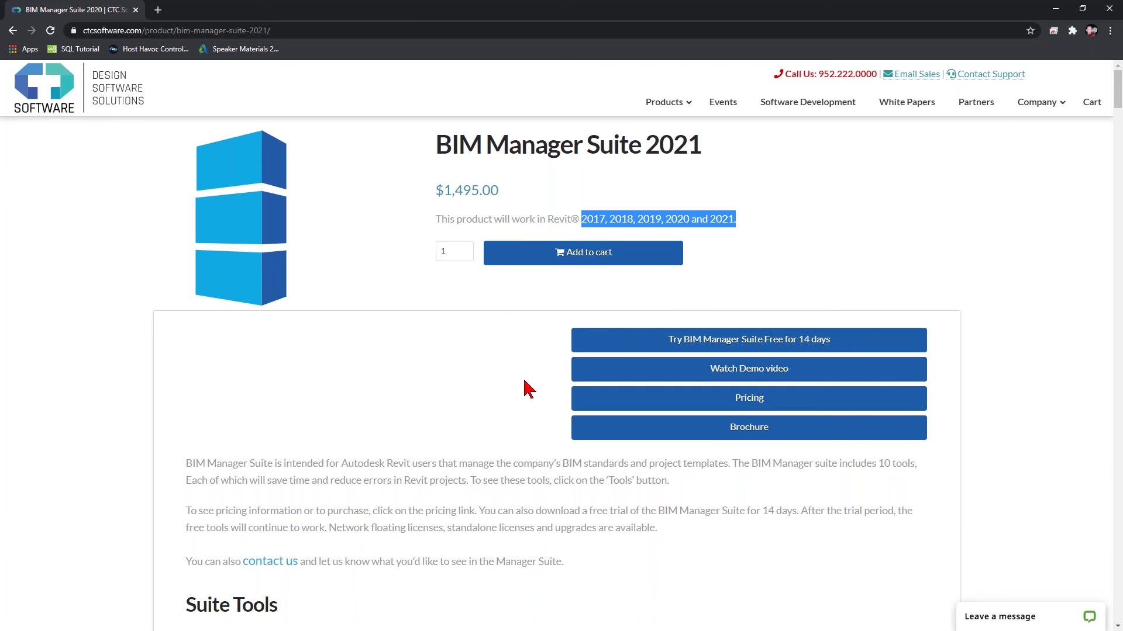
pyautogui.scroll(-3, 365, 508)
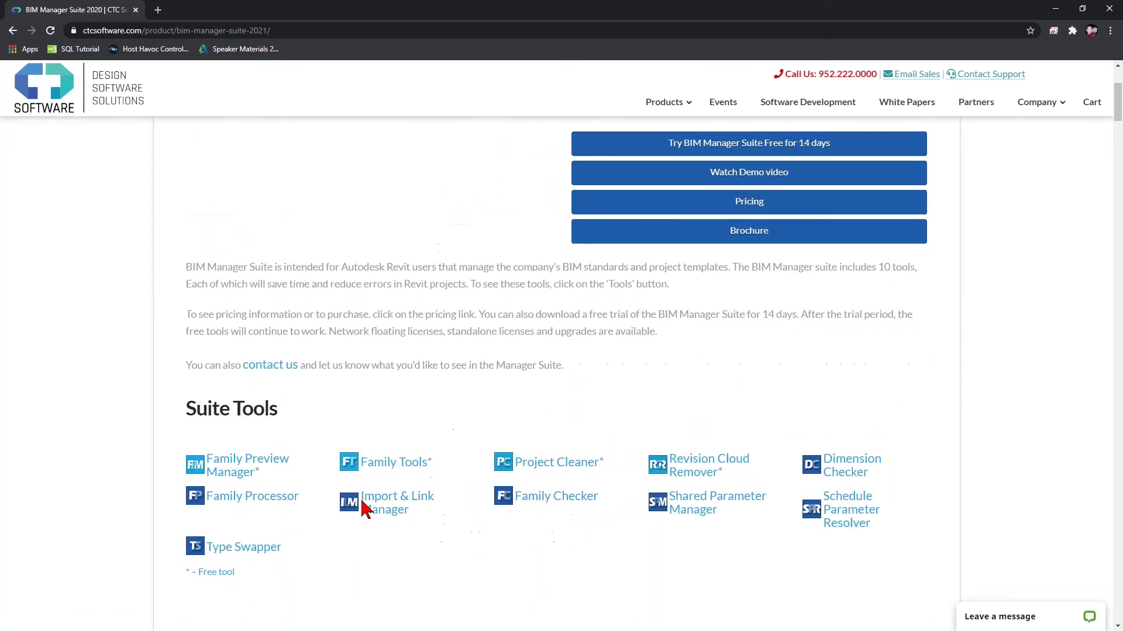
pyautogui.scroll(-10, 365, 509)
pyautogui.scroll(13, 459, 439)
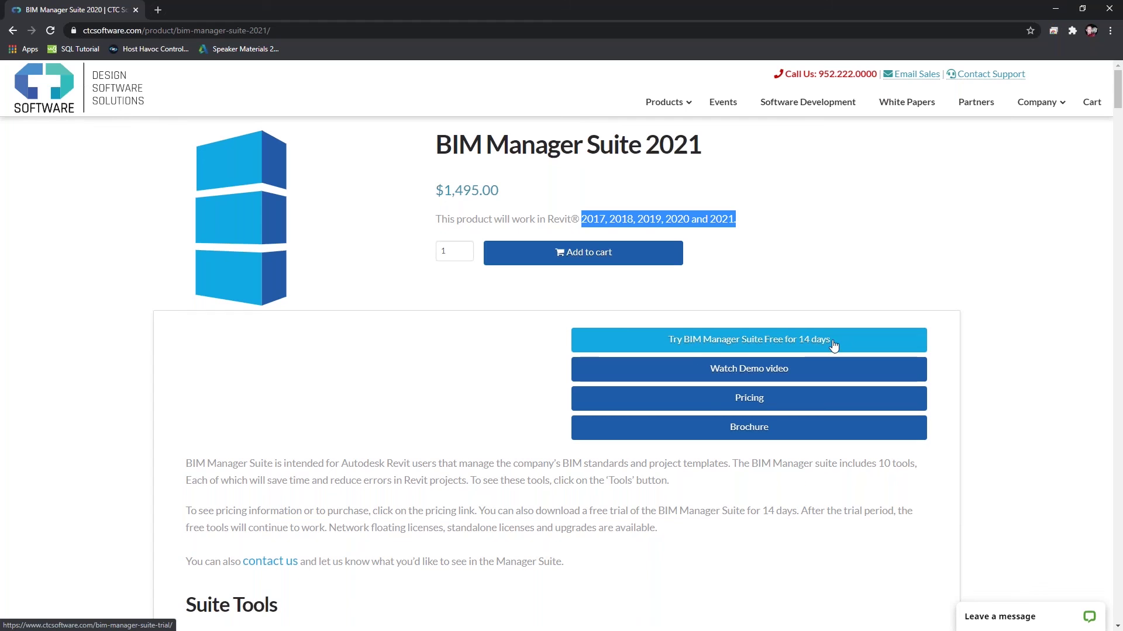
pyautogui.click(1055, 9)
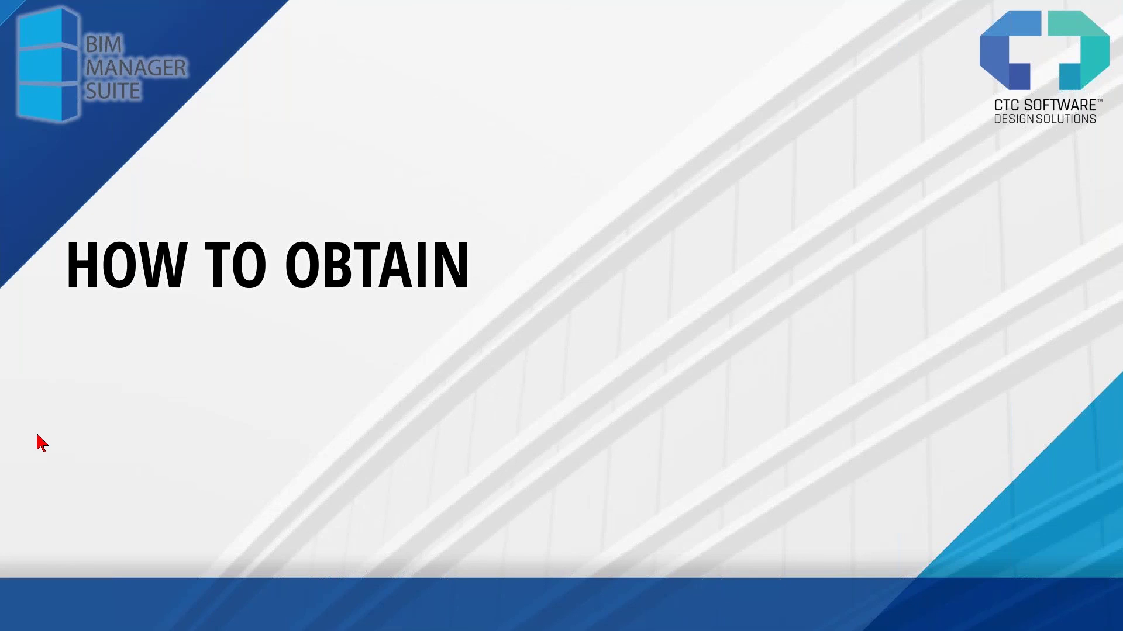
pyautogui.press('Right')
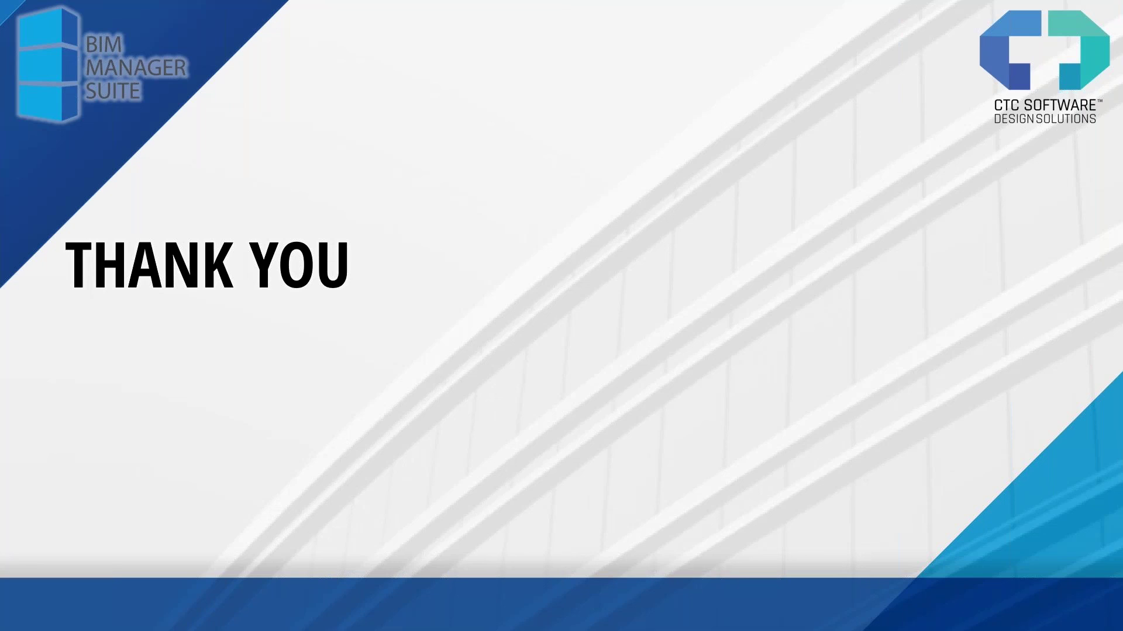